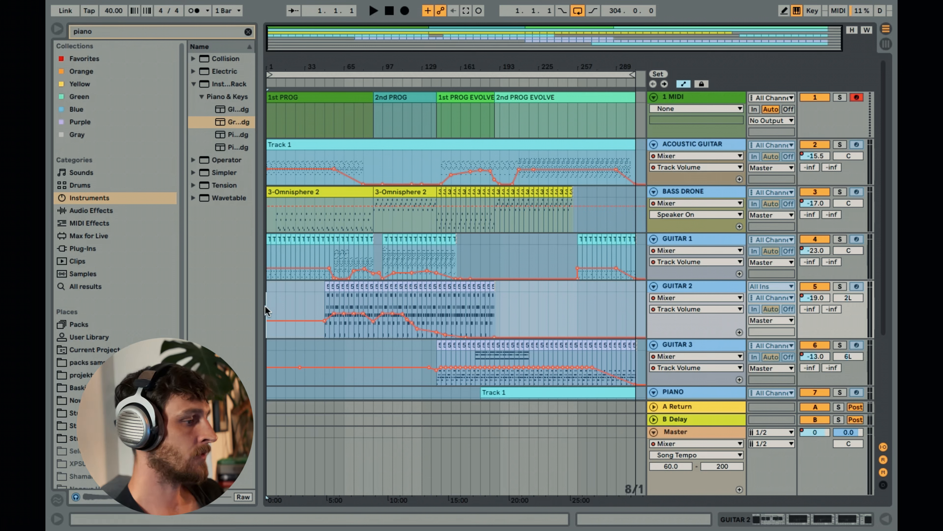
- Review the four section clips on the 1 MIDI track, from 1st PROG through 2nd PROG EVOLVE
{"action": "left_click", "coordinate": [714, 105]}
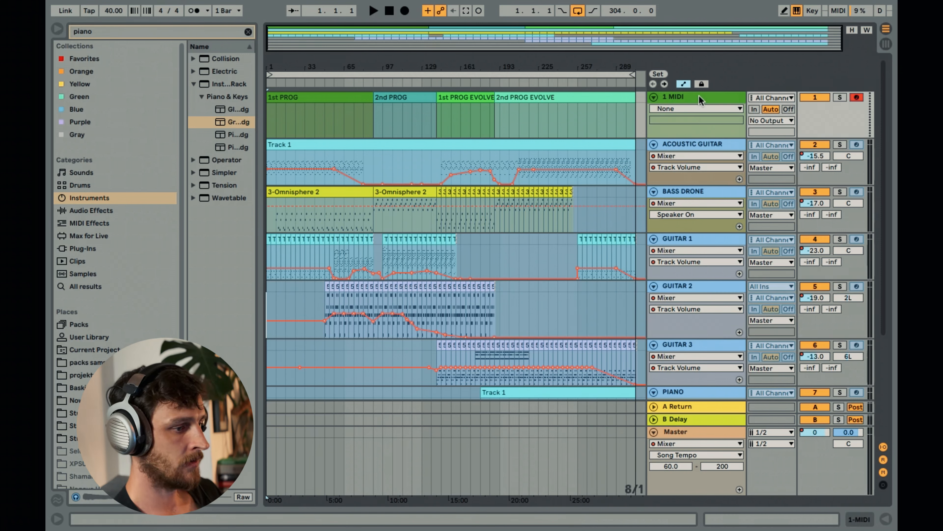
{"action": "left_click", "coordinate": [303, 114]}
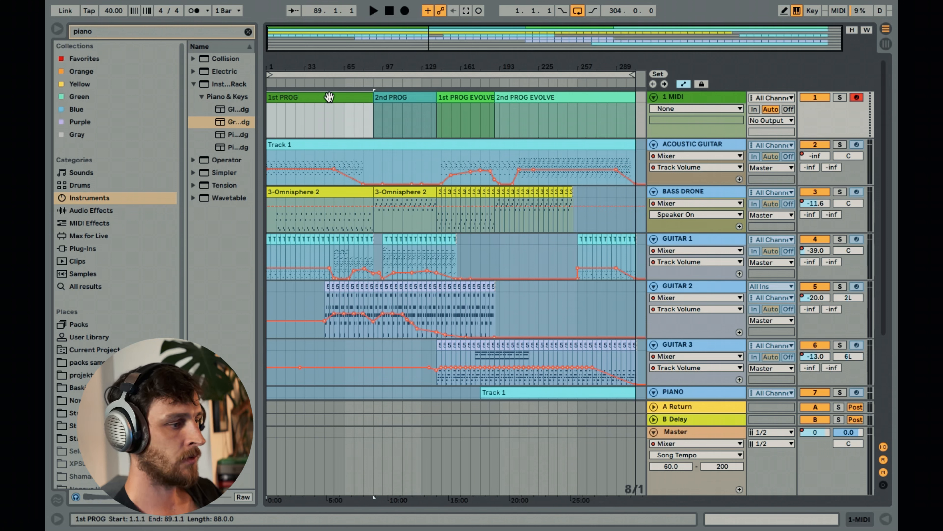
{"action": "left_click", "coordinate": [410, 98]}
{"action": "left_click", "coordinate": [448, 106]}
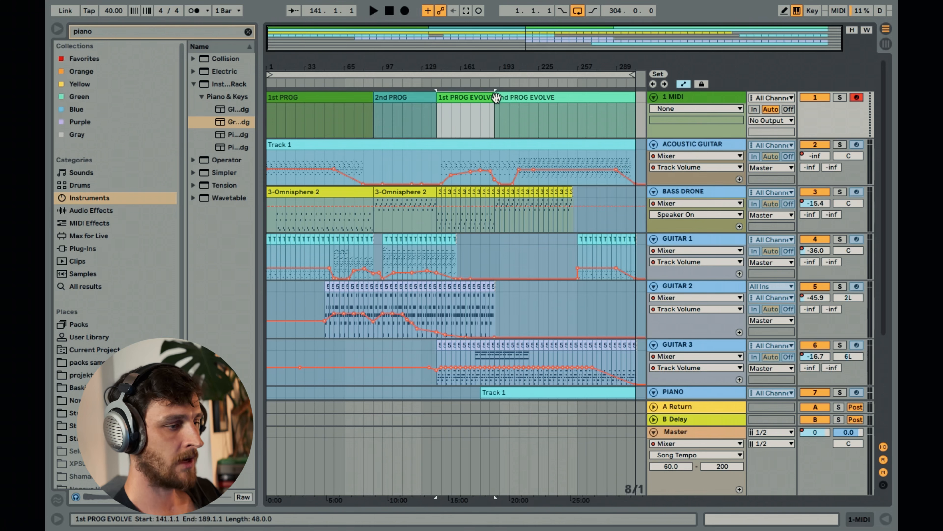
{"action": "left_click", "coordinate": [564, 102]}
{"action": "left_click_drag", "start_coordinate": [568, 66], "coordinate": [322, 118]}
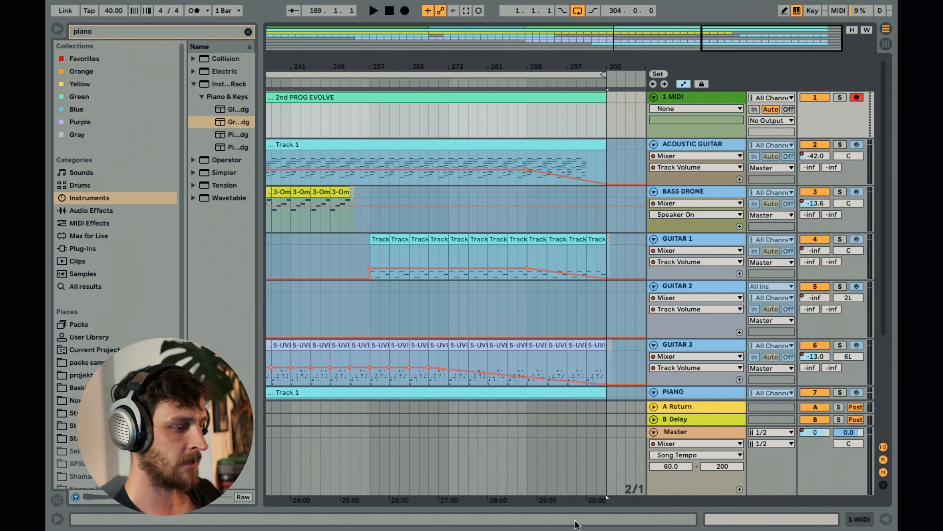
{"action": "left_click_drag", "start_coordinate": [372, 62], "coordinate": [372, 18]}
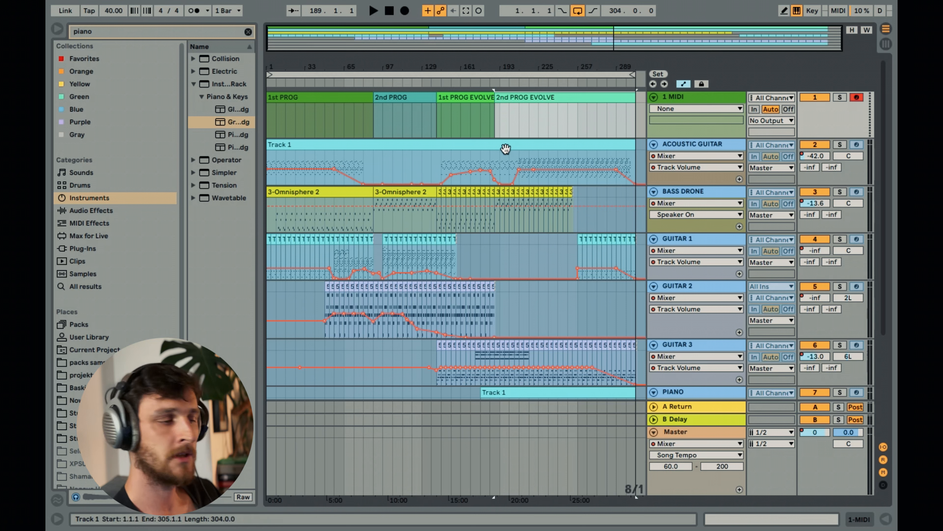
- Compare the 1st PROG section with the 2nd PROG EVOLVE section across all instrument tracks in the arrangement
{"action": "left_click", "coordinate": [304, 98]}
{"action": "left_click_drag", "start_coordinate": [311, 45], "coordinate": [295, 77]}
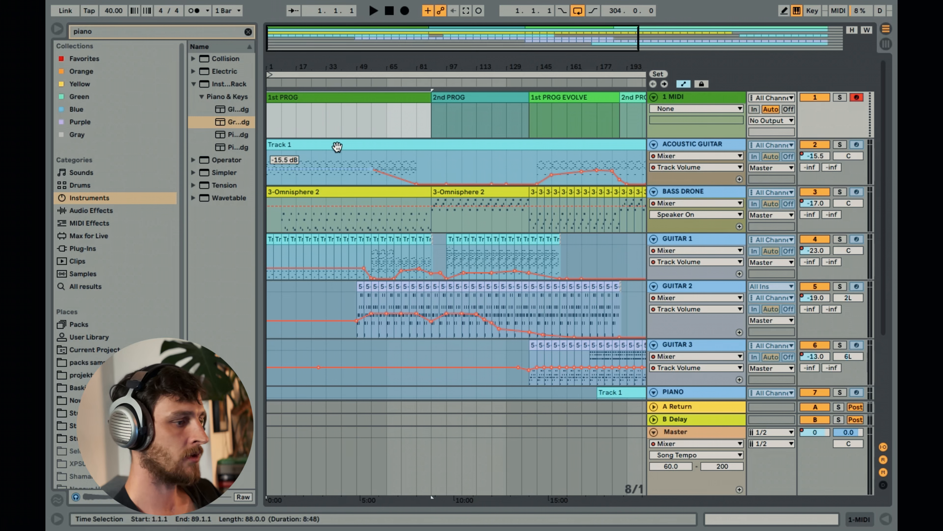
{"action": "left_click_drag", "start_coordinate": [425, 46], "coordinate": [430, 64]}
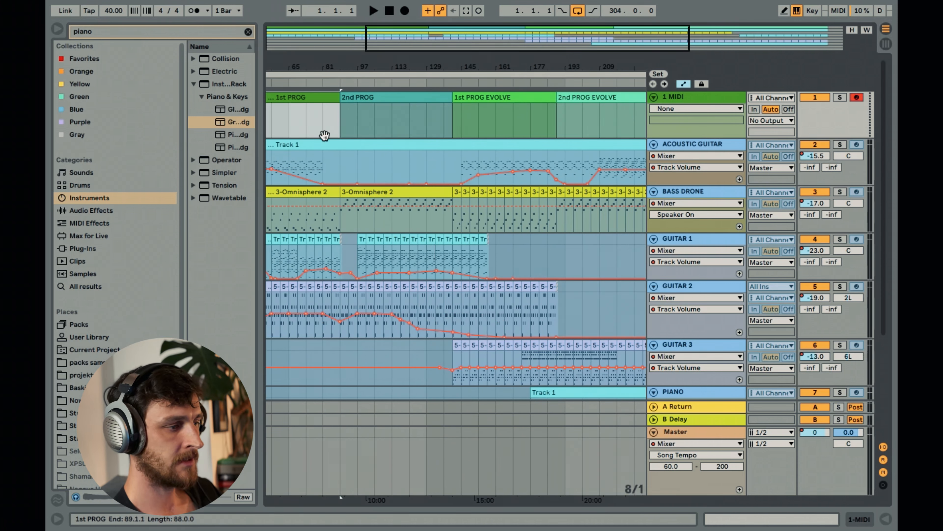
{"action": "left_click_drag", "start_coordinate": [492, 40], "coordinate": [617, 36]}
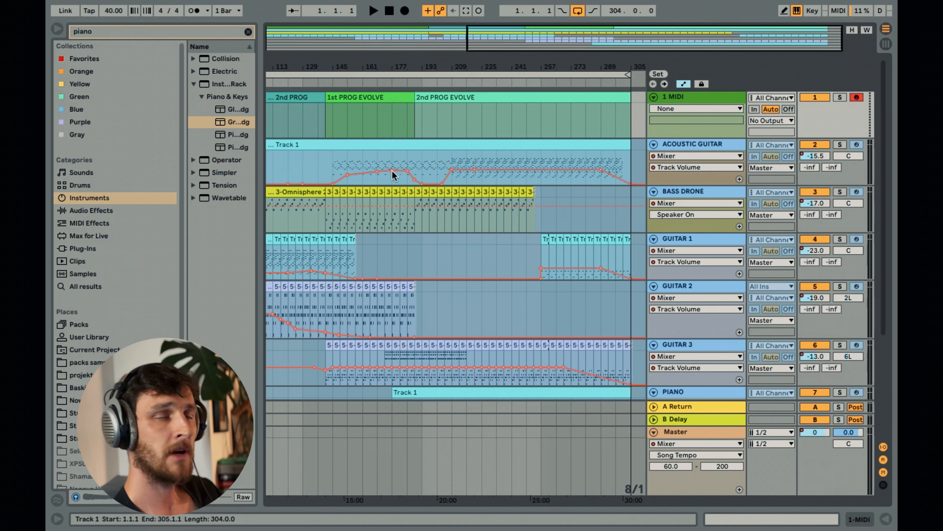
{"action": "left_click", "coordinate": [500, 99]}
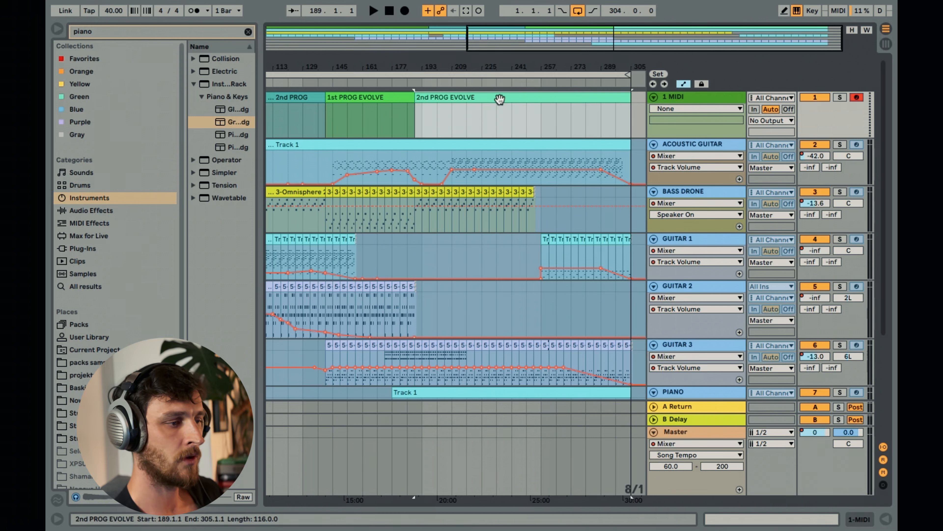
{"action": "left_click_drag", "start_coordinate": [534, 44], "coordinate": [370, 45]}
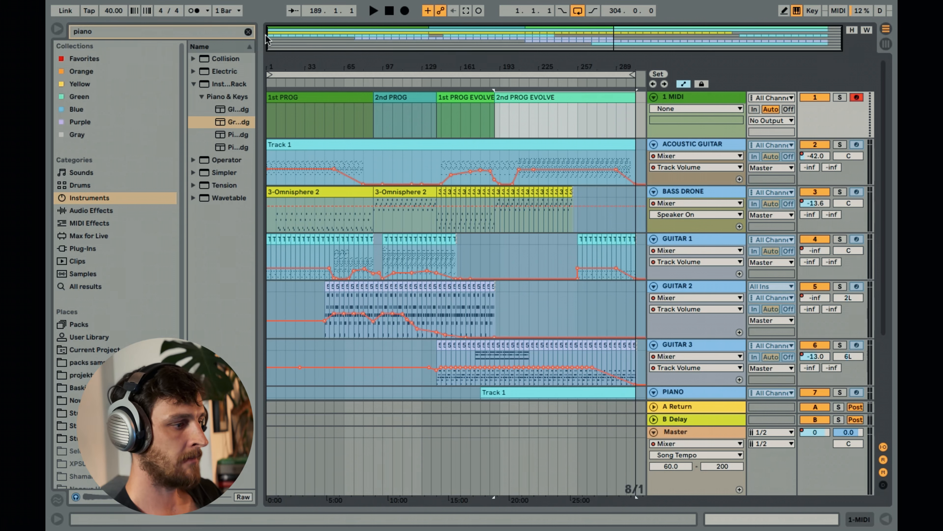
- Examine the arrangement's opening bars up close, placing the insert marker at bar 5 on the Master track
{"action": "left_click_drag", "start_coordinate": [277, 37], "coordinate": [278, 89]}
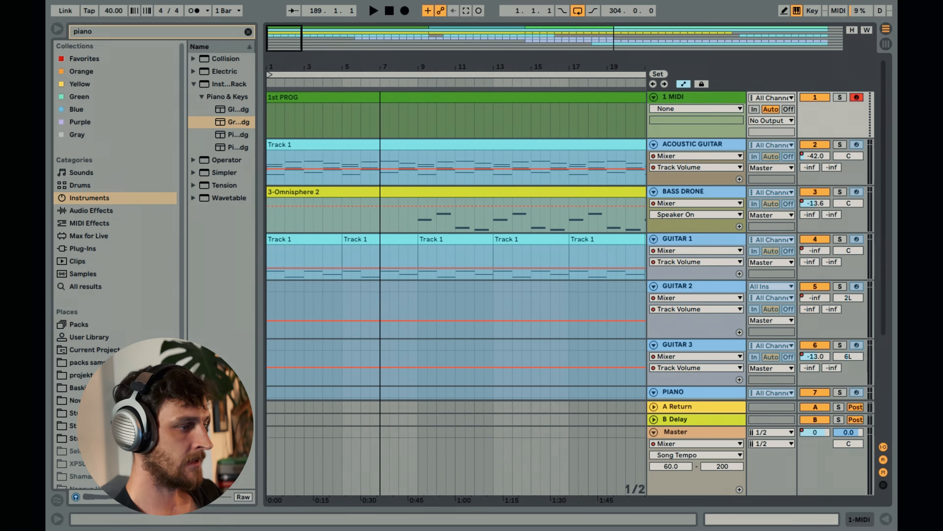
{"action": "mouse_move", "coordinate": [277, 40]}
{"action": "left_mouse_down"}
{"action": "mouse_move", "coordinate": [278, 77]}
{"action": "mouse_move", "coordinate": [272, 45]}
{"action": "left_mouse_up"}
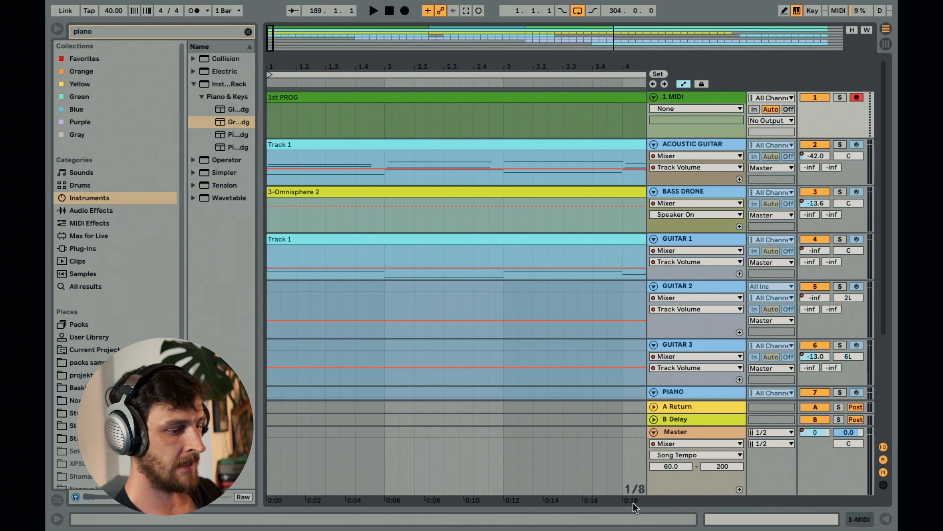
{"action": "left_click_drag", "start_coordinate": [274, 33], "coordinate": [275, 39]}
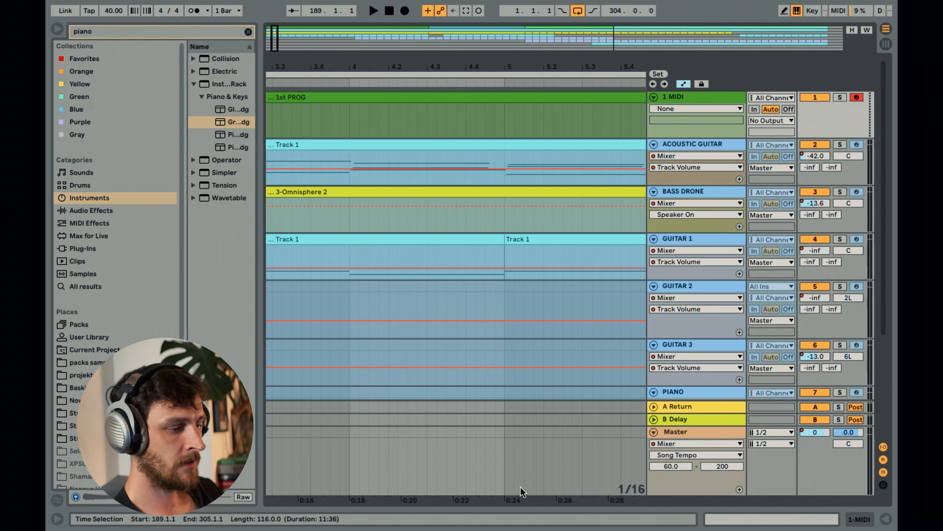
{"action": "left_click", "coordinate": [505, 463]}
{"action": "key", "text": "minus"}
{"action": "key", "text": "minus"}
{"action": "key", "text": "minus"}
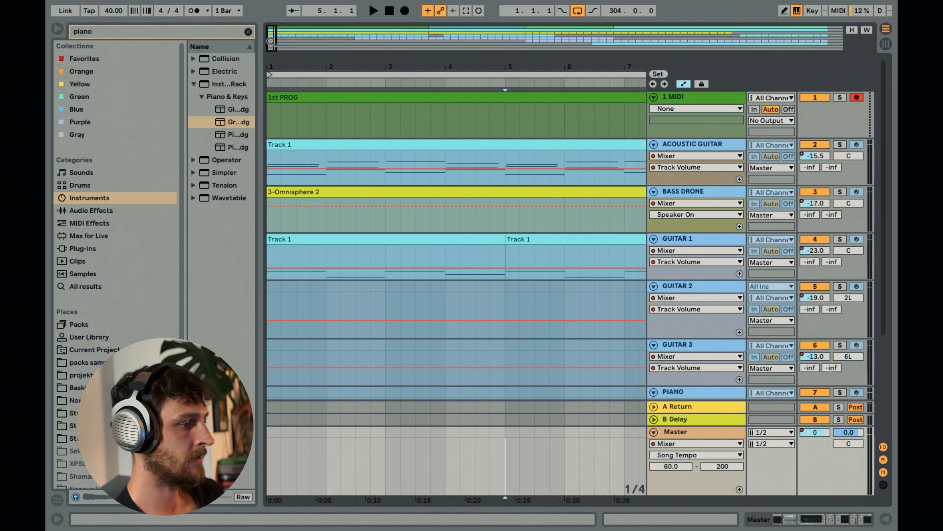
{"action": "mouse_move", "coordinate": [271, 41]}
{"action": "left_mouse_down"}
{"action": "mouse_move", "coordinate": [272, 33]}
{"action": "mouse_move", "coordinate": [272, 44]}
{"action": "left_mouse_up"}
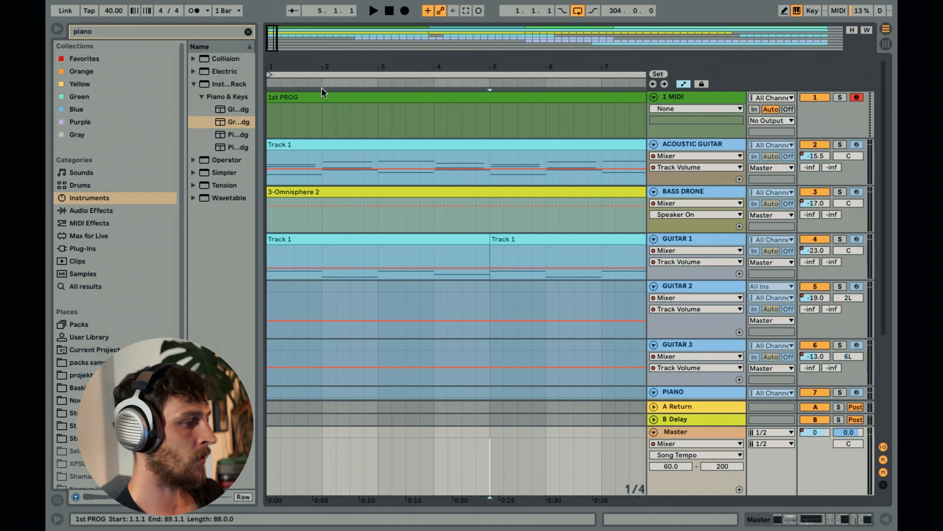
{"action": "left_click_drag", "start_coordinate": [271, 40], "coordinate": [271, 30]}
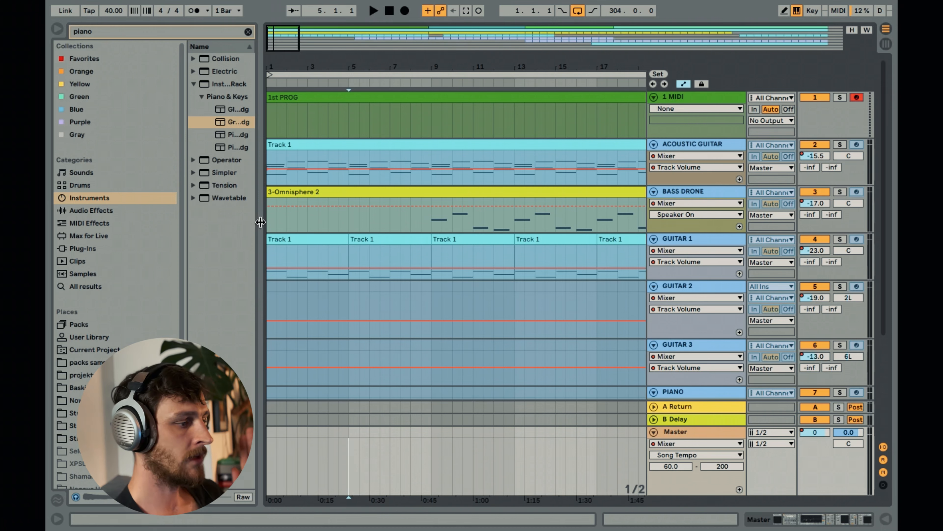
- Inspect the opening of the BASS DRONE clip by placing the insert marker at bars 2, 4 and 8
{"action": "left_click", "coordinate": [308, 217]}
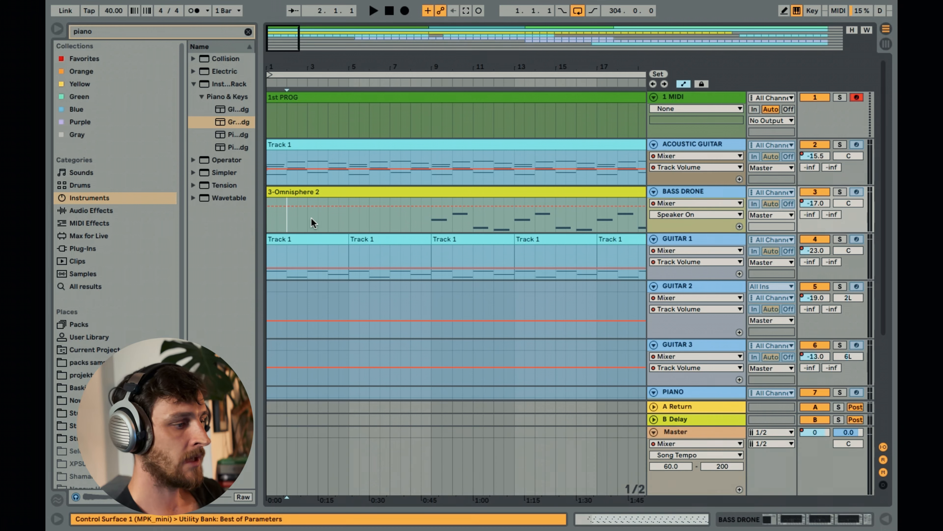
{"action": "left_click", "coordinate": [328, 219]}
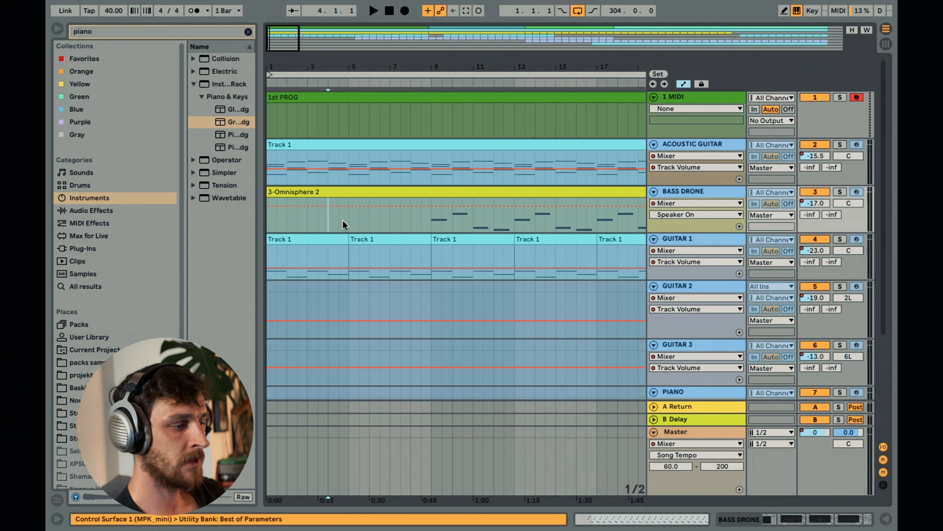
{"action": "left_click", "coordinate": [396, 220]}
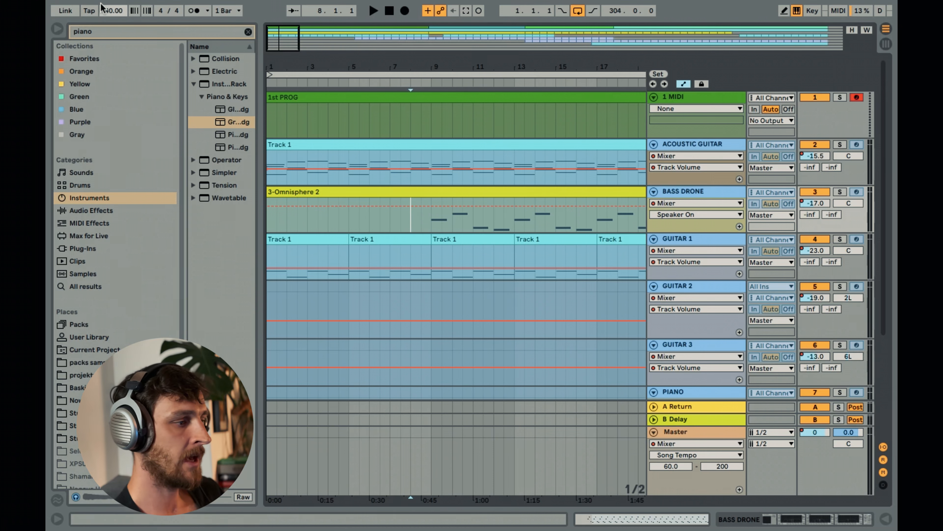
{"action": "left_click_drag", "start_coordinate": [421, 67], "coordinate": [421, 53]}
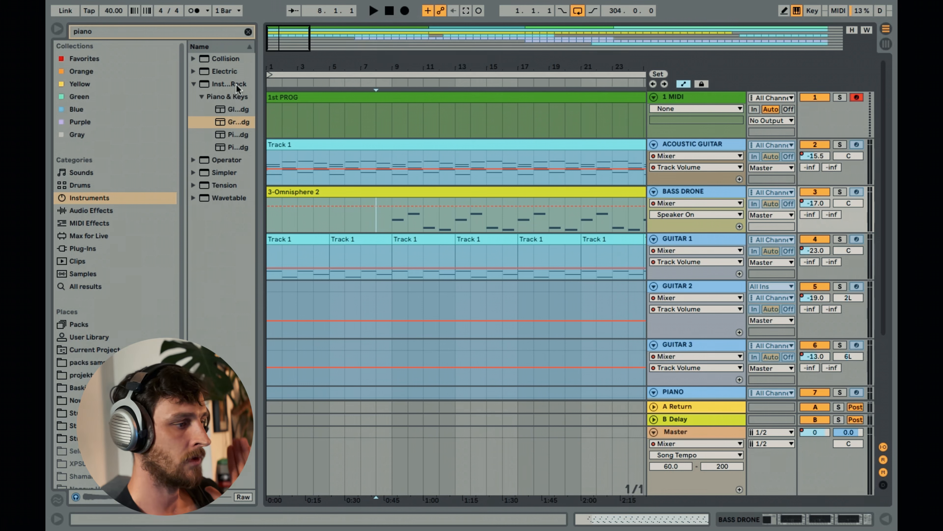
{"action": "left_click_drag", "start_coordinate": [284, 42], "coordinate": [284, 29]}
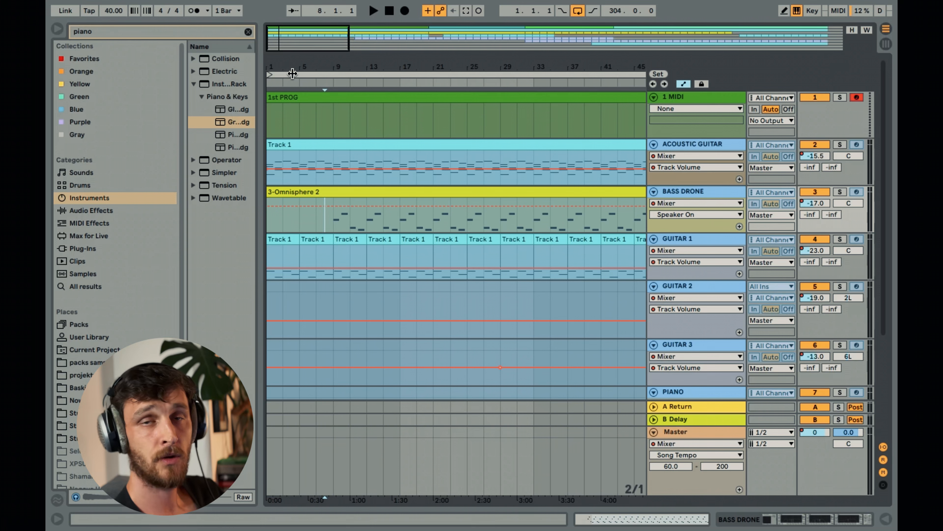
{"action": "left_click_drag", "start_coordinate": [301, 44], "coordinate": [397, 43]}
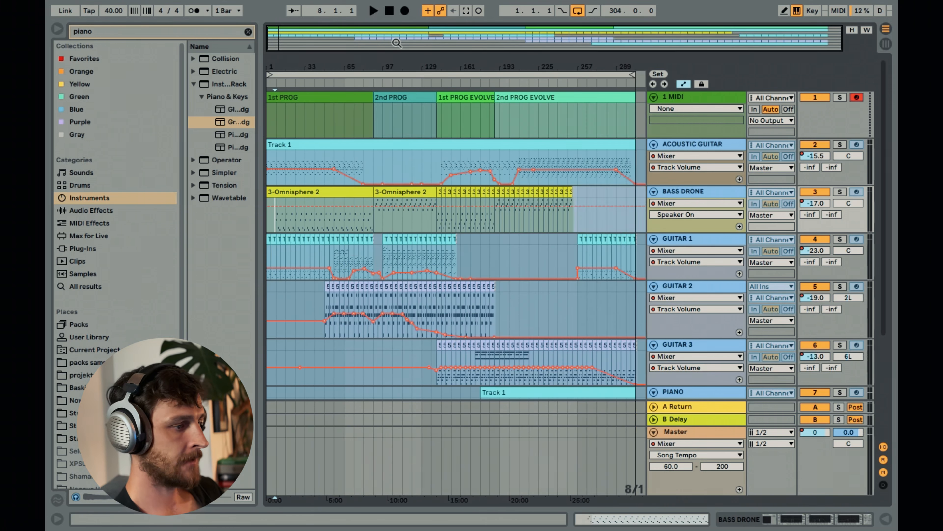
{"action": "left_click_drag", "start_coordinate": [277, 41], "coordinate": [277, 138]}
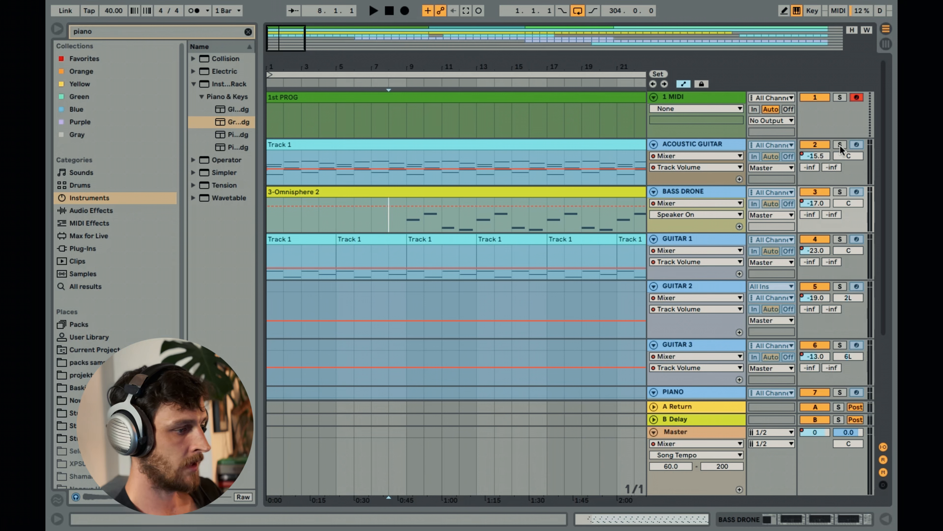
- Solo the ACOUSTIC GUITAR track and play it from bar 1
{"action": "left_click", "coordinate": [840, 144]}
{"action": "left_click", "coordinate": [269, 155]}
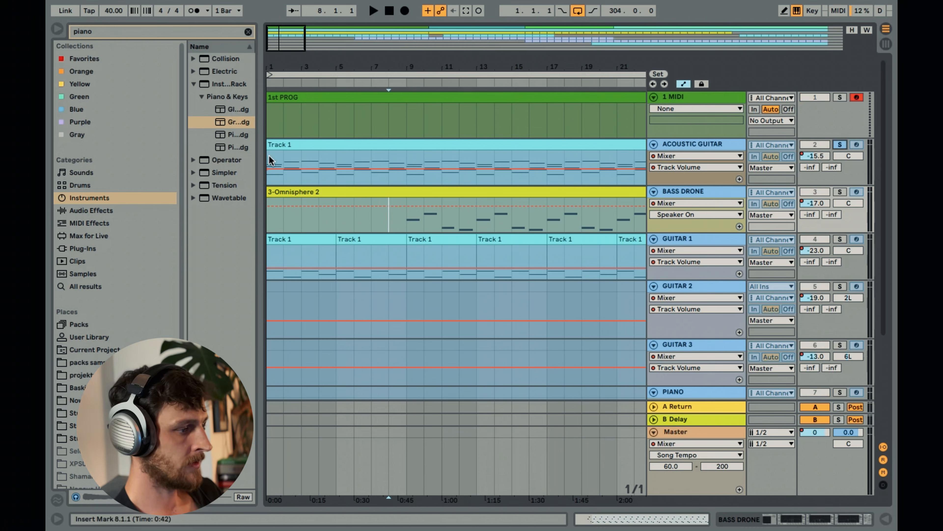
{"action": "key", "text": "space"}
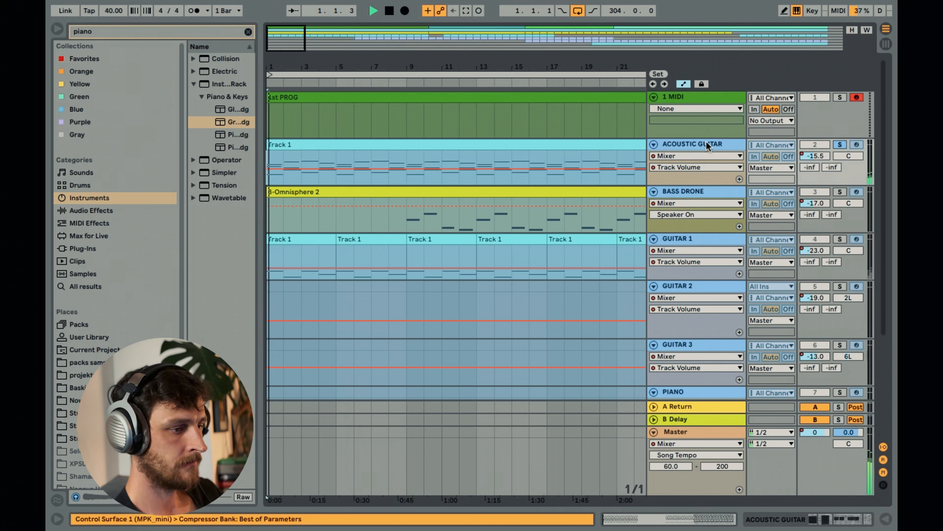
- Open the ACOUSTIC GUITAR clip in the MIDI note editor and examine the chords in its first bars
{"action": "left_click_drag", "start_coordinate": [385, 66], "coordinate": [475, 91]}
{"action": "double_click", "coordinate": [300, 149]}
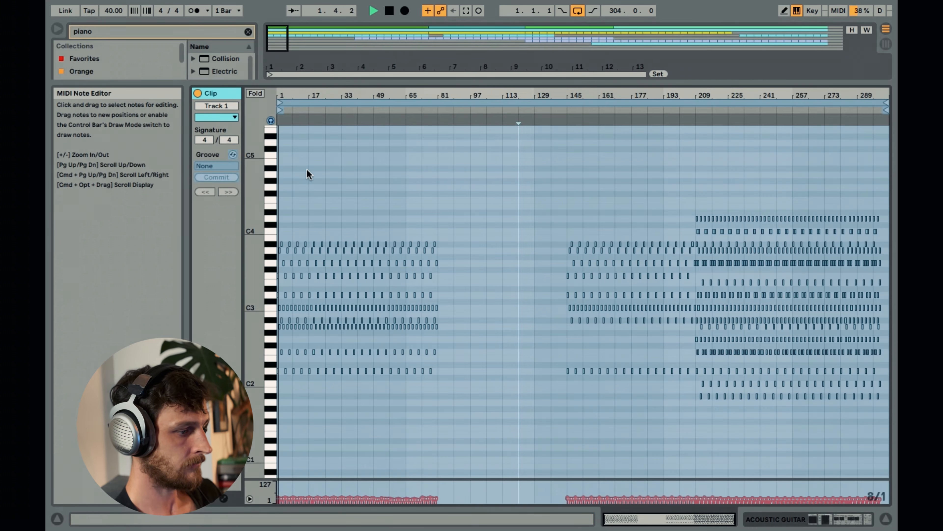
{"action": "left_click_drag", "start_coordinate": [292, 94], "coordinate": [595, 205]}
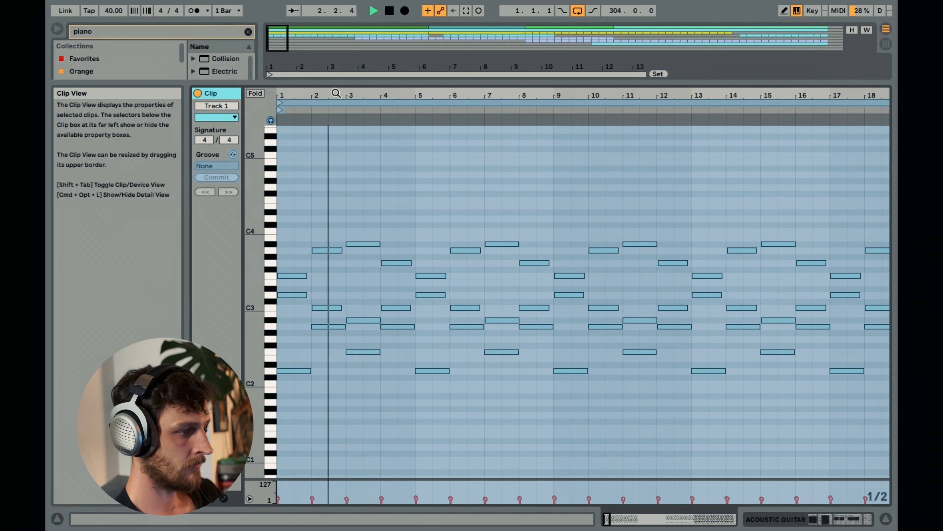
{"action": "left_click_drag", "start_coordinate": [335, 93], "coordinate": [456, 128]}
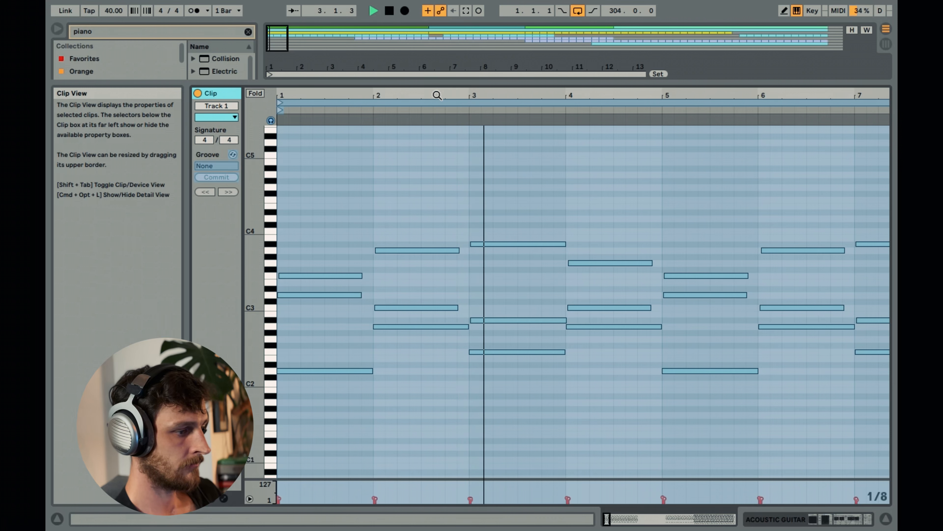
{"action": "left_click_drag", "start_coordinate": [436, 95], "coordinate": [386, 76]}
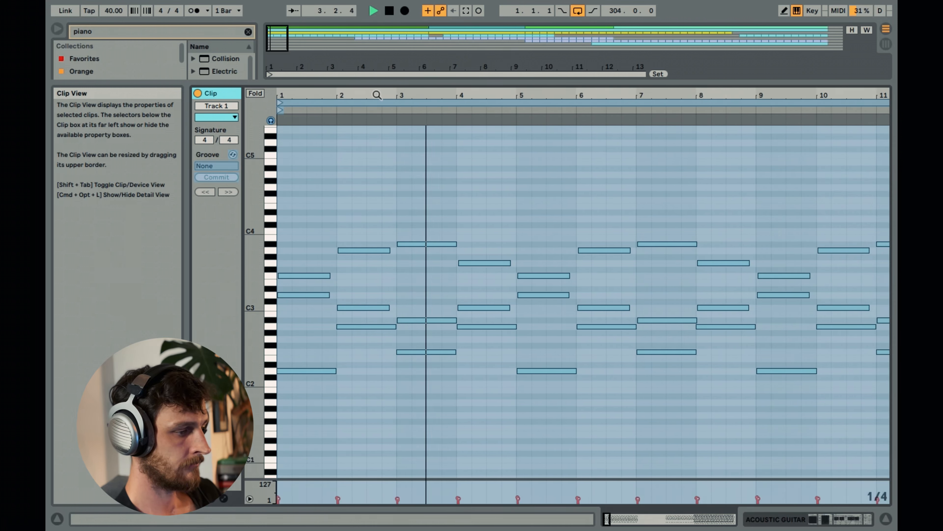
- Follow the acoustic guitar's repeating chord pattern during playback, stop at about bar 5, and close the note editor
{"action": "scroll", "coordinate": [583, 297], "scroll_direction": "up", "scroll_amount": 3}
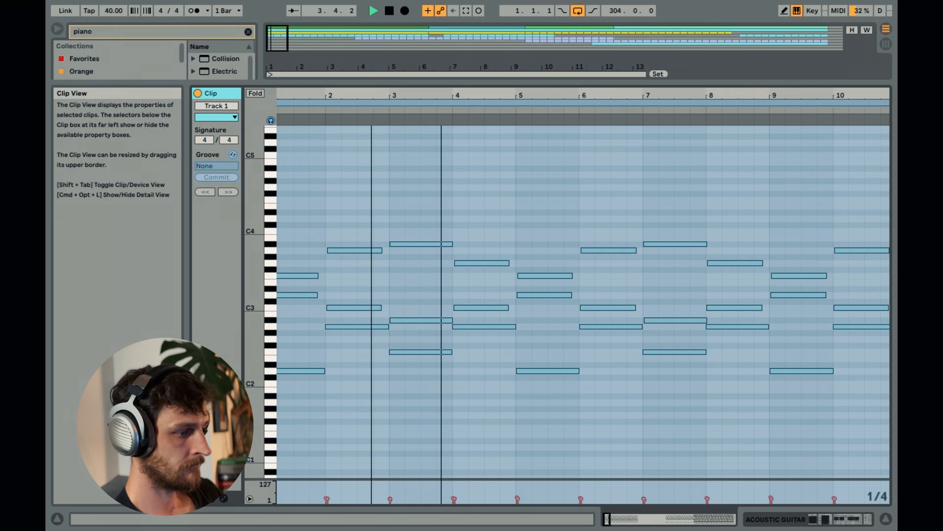
{"action": "scroll", "coordinate": [583, 298], "scroll_direction": "up", "scroll_amount": 3}
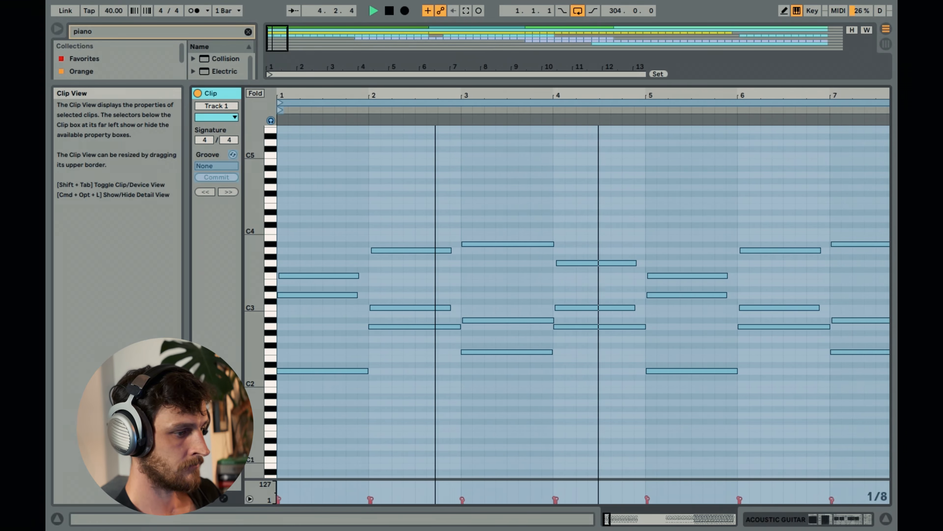
{"action": "scroll", "coordinate": [583, 297], "scroll_direction": "up", "scroll_amount": 2}
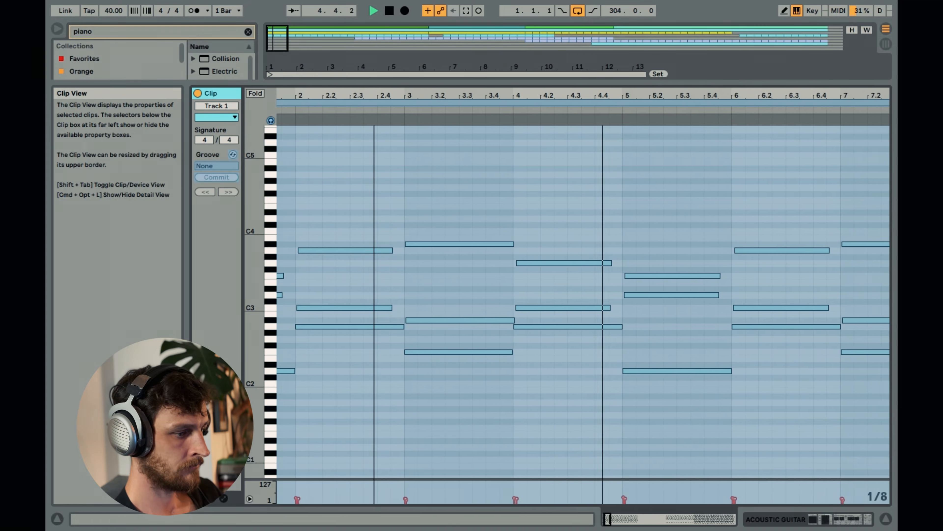
{"action": "key", "text": "minus"}
{"action": "key", "text": "minus"}
{"action": "key", "text": "minus"}
{"action": "key", "text": "minus"}
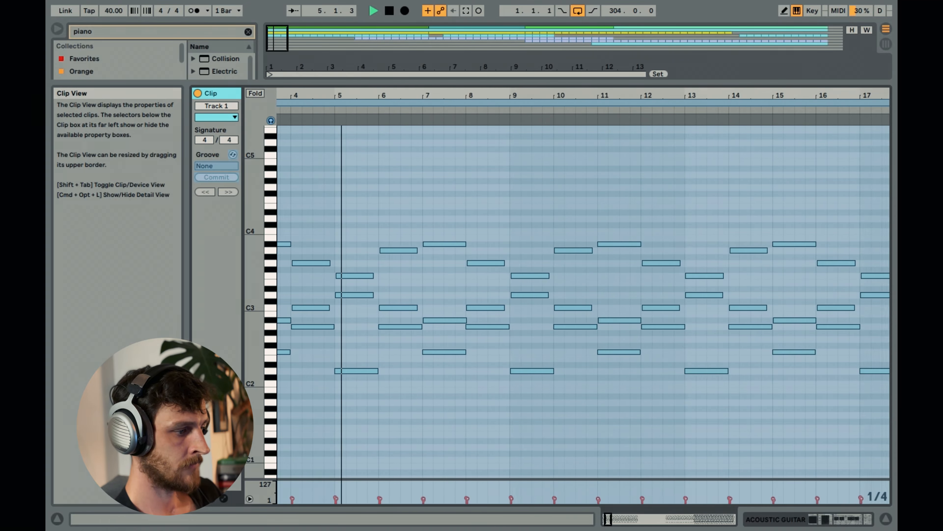
{"action": "key", "text": "space"}
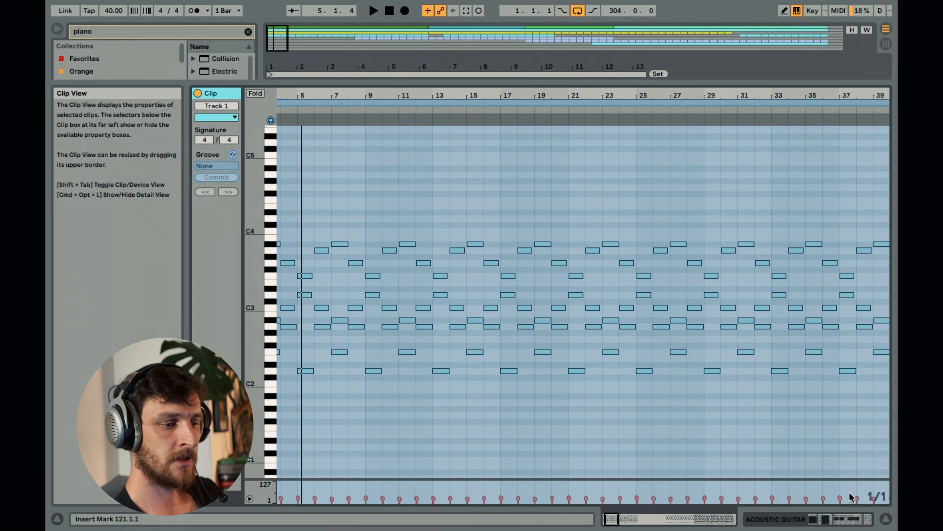
{"action": "left_click", "coordinate": [885, 520]}
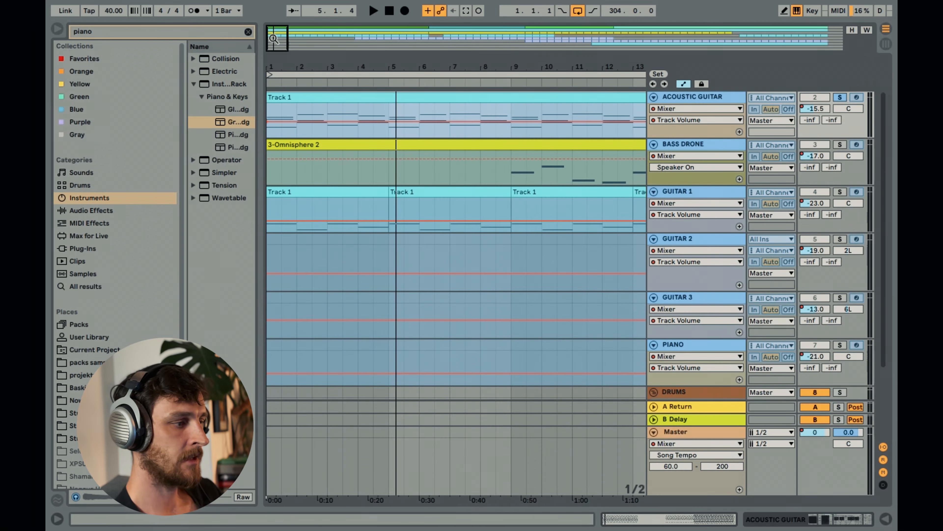
- Examine the ACOUSTIC GUITAR volume automation around bars 69 and 57, and compare it across the progression sections
{"action": "key", "text": "minus"}
{"action": "left_click_drag", "start_coordinate": [304, 67], "coordinate": [274, 37]}
{"action": "scroll", "coordinate": [311, 225], "scroll_direction": "up", "scroll_amount": 2}
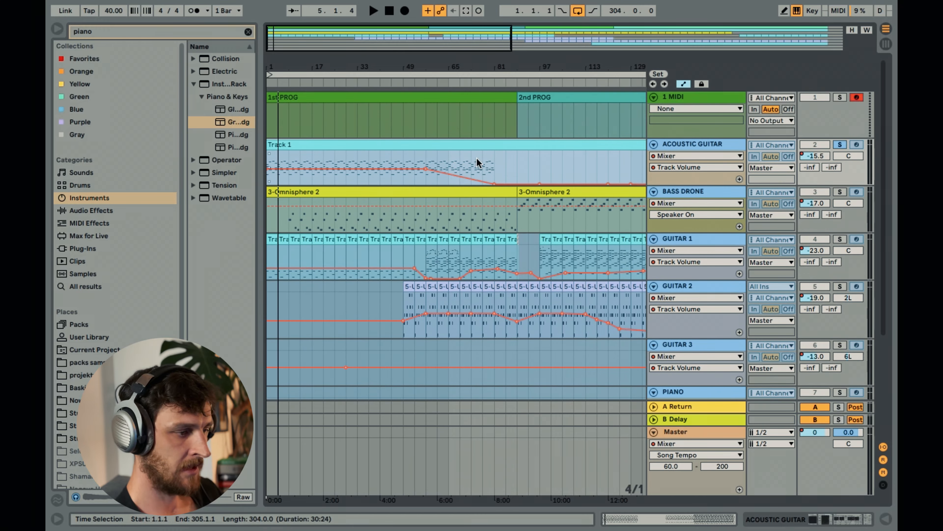
{"action": "left_click", "coordinate": [460, 166]}
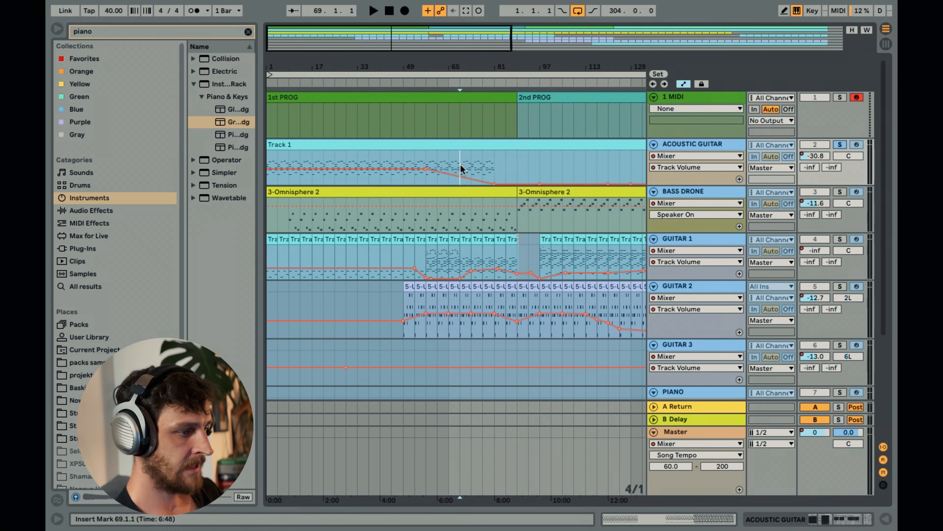
{"action": "left_click", "coordinate": [425, 158]}
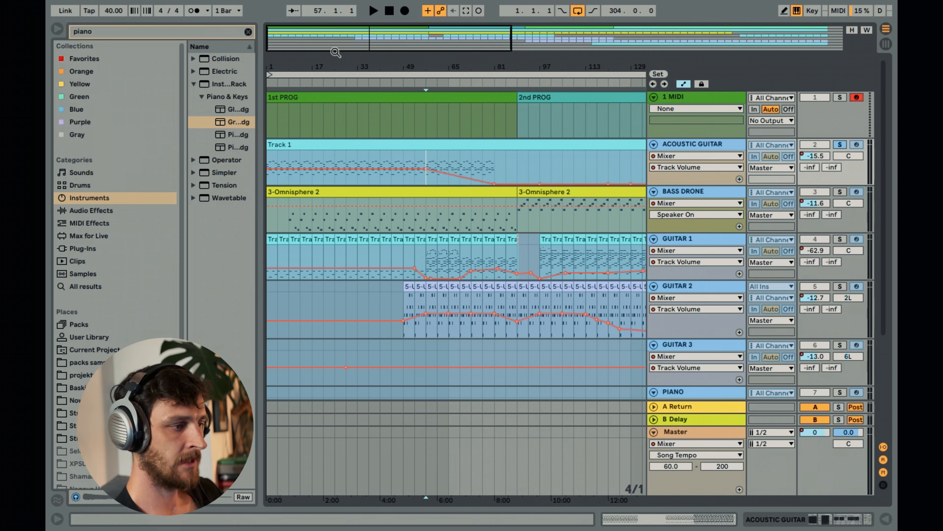
{"action": "left_click_drag", "start_coordinate": [336, 49], "coordinate": [350, 46]}
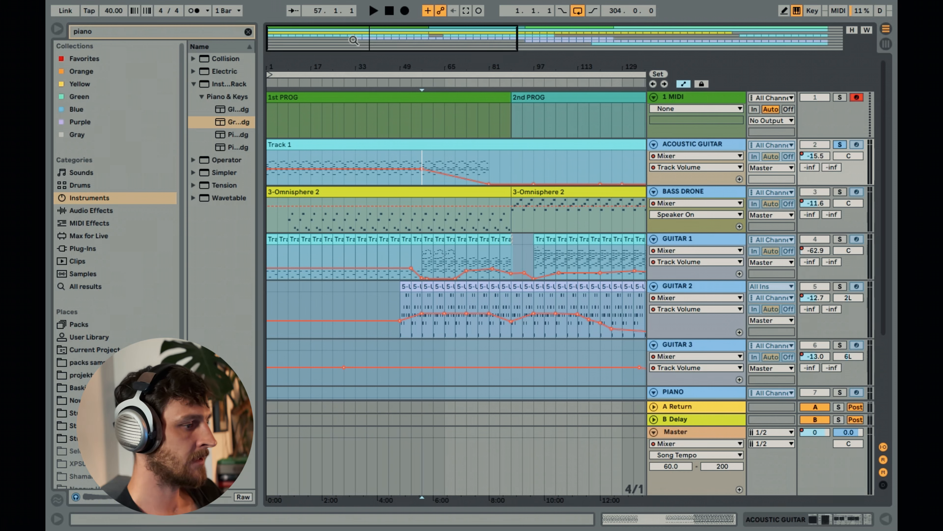
{"action": "left_click_drag", "start_coordinate": [353, 39], "coordinate": [418, 39]}
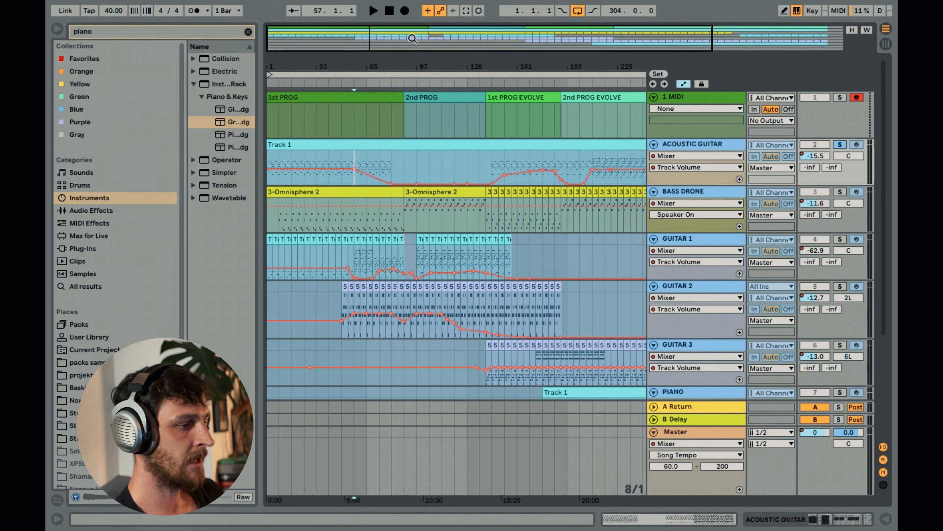
{"action": "left_click_drag", "start_coordinate": [412, 38], "coordinate": [370, 39]}
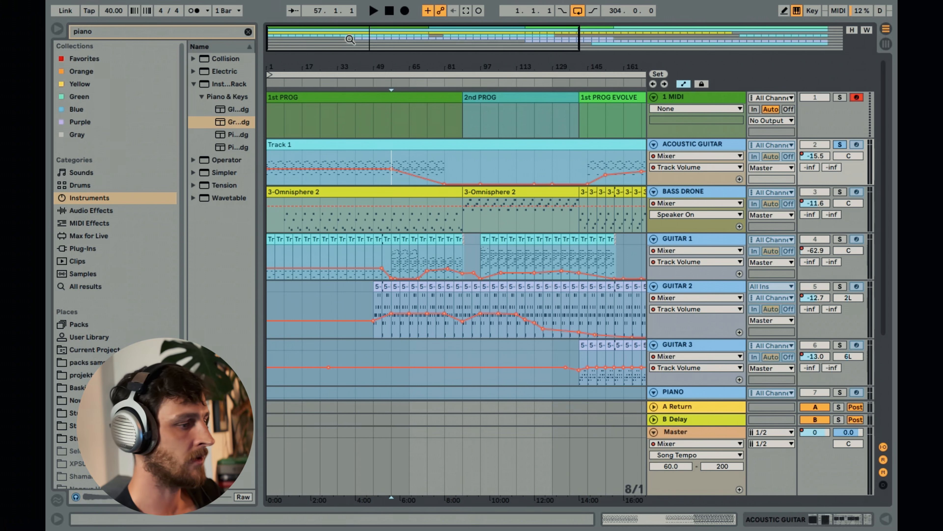
- Unfreeze the ACOUSTIC GUITAR track and show its device chain
{"action": "left_click_drag", "start_coordinate": [350, 39], "coordinate": [351, 69]}
{"action": "right_click", "coordinate": [712, 144]}
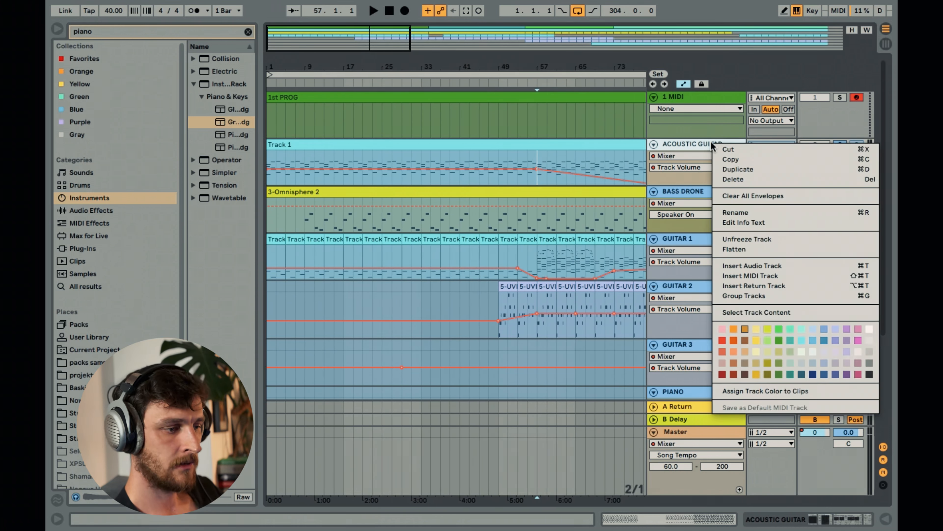
{"action": "left_click", "coordinate": [747, 239]}
{"action": "left_click", "coordinate": [820, 520]}
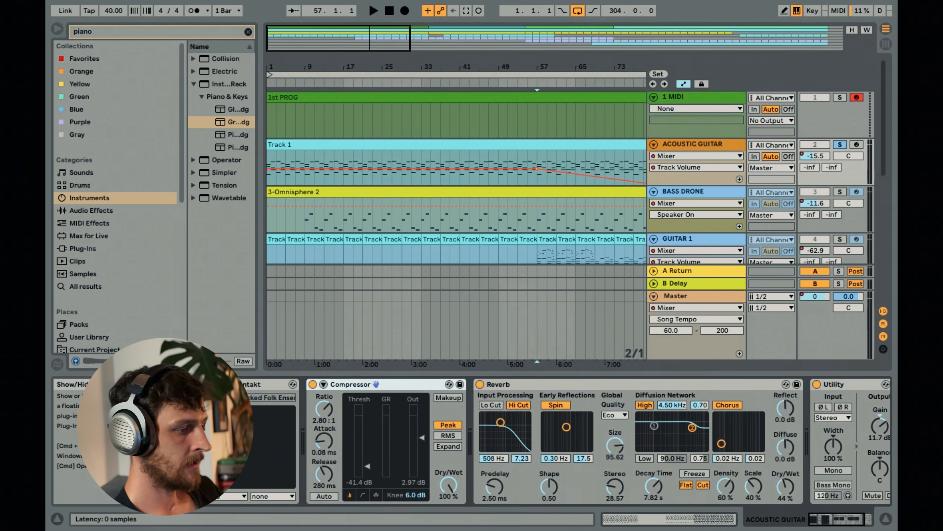
- Open the acoustic guitar's Kontakt instrument, examine the Hearth & Hollow Plucked Folk Ensemble patch, and close its window
{"action": "left_click", "coordinate": [224, 384]}
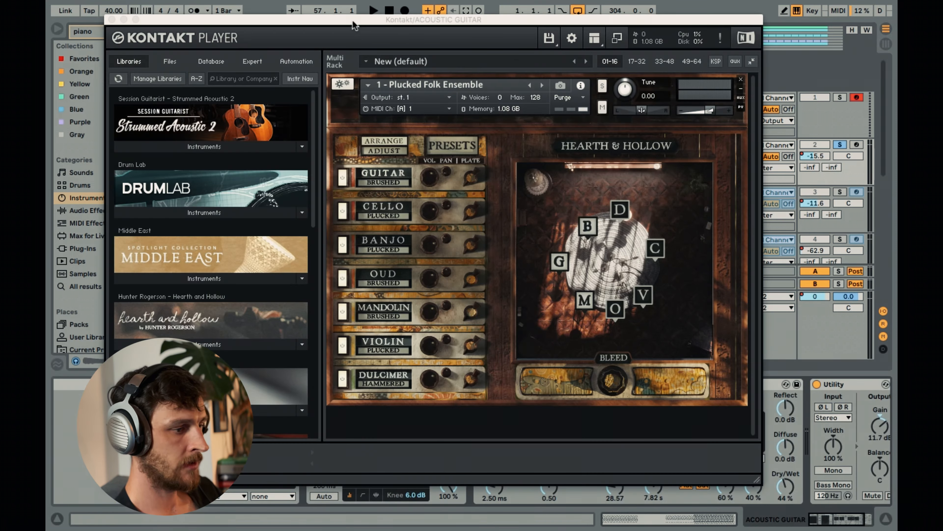
{"action": "left_click_drag", "start_coordinate": [353, 20], "coordinate": [410, 27]}
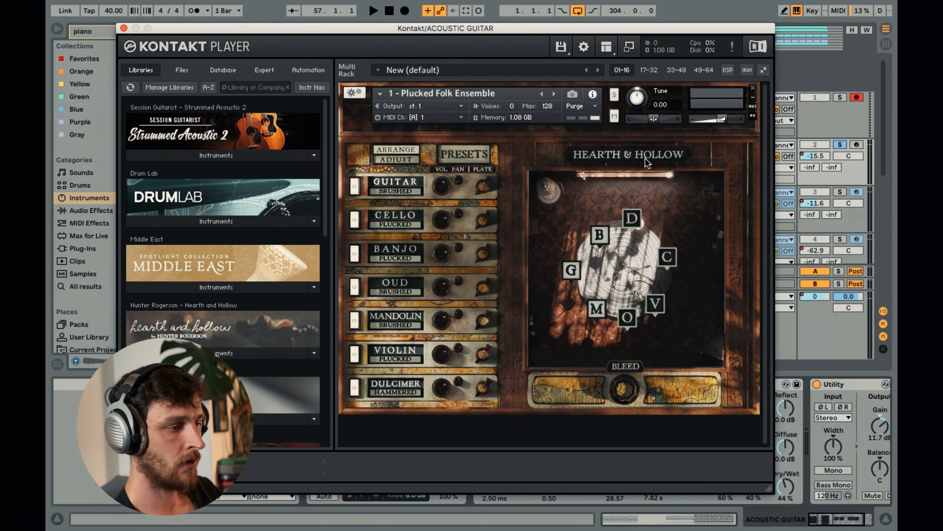
{"action": "left_click_drag", "start_coordinate": [463, 32], "coordinate": [446, 40]}
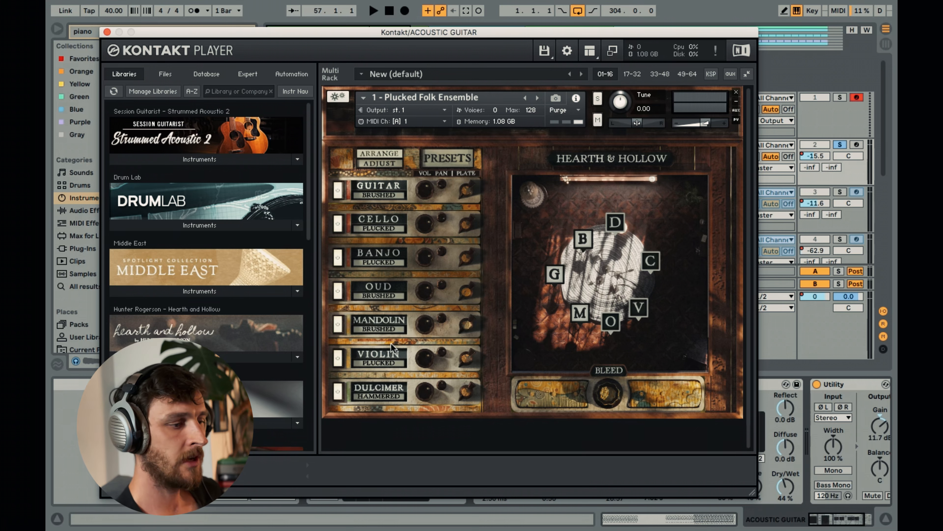
{"action": "left_click", "coordinate": [107, 32]}
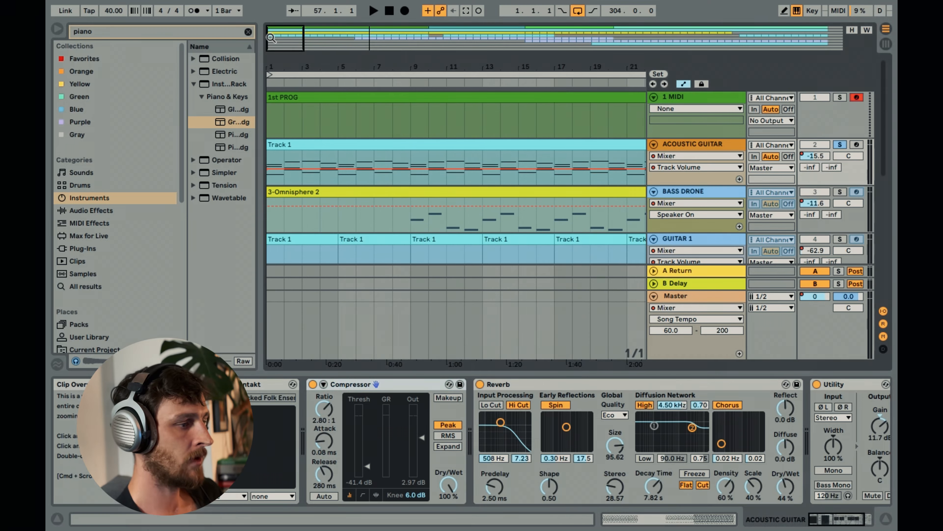
- Open the ACOUSTIC GUITAR clip's notes at bar 1 and audition the first chord's F3, D3 and lowest note individually
{"action": "left_click_drag", "start_coordinate": [274, 41], "coordinate": [288, 132]}
{"action": "left_click", "coordinate": [269, 159]}
{"action": "double_click", "coordinate": [286, 145]}
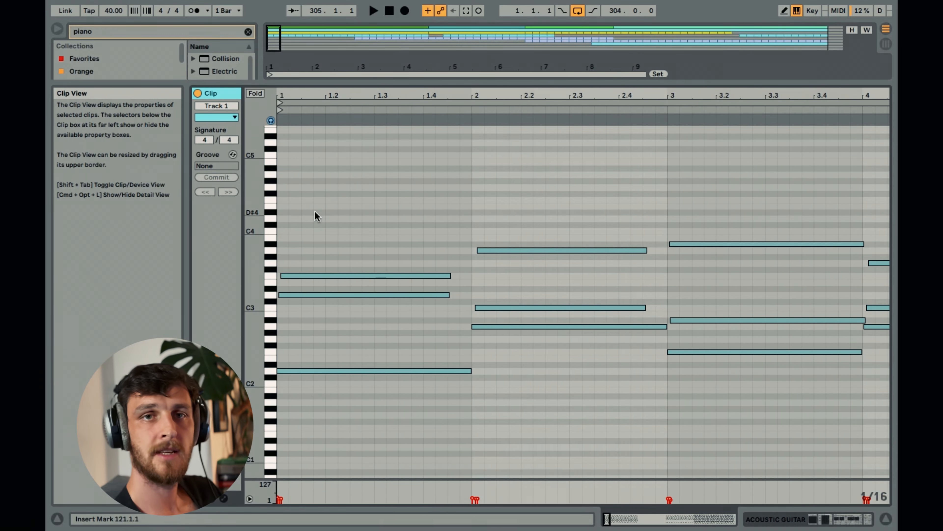
{"action": "left_click", "coordinate": [272, 278]}
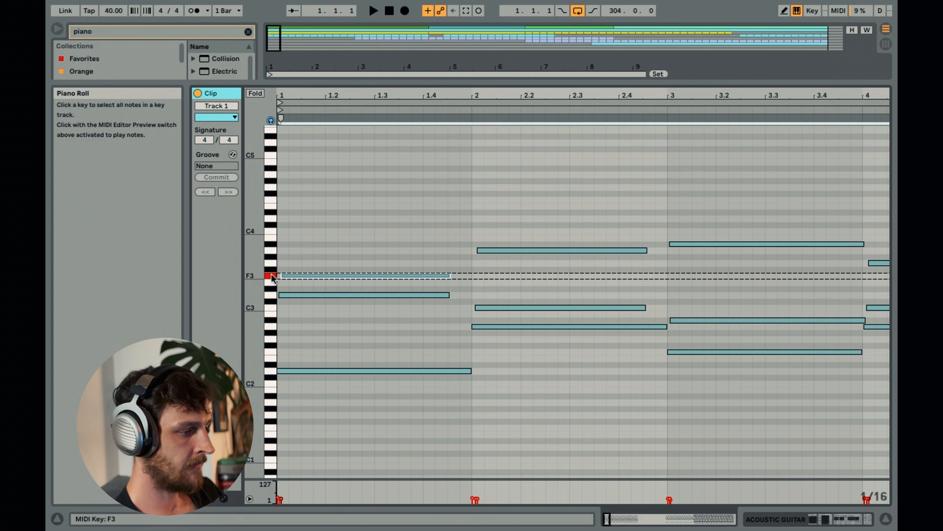
{"action": "left_click", "coordinate": [271, 295]}
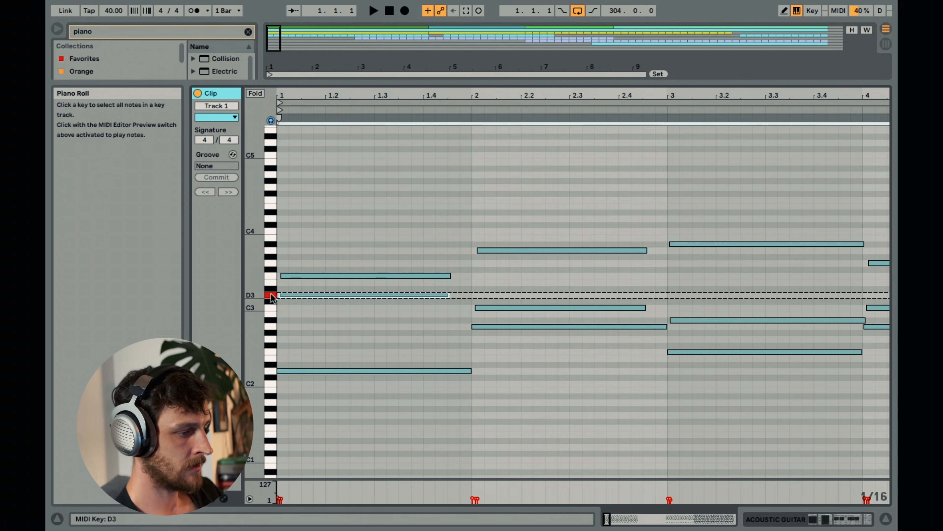
{"action": "left_click", "coordinate": [270, 369]}
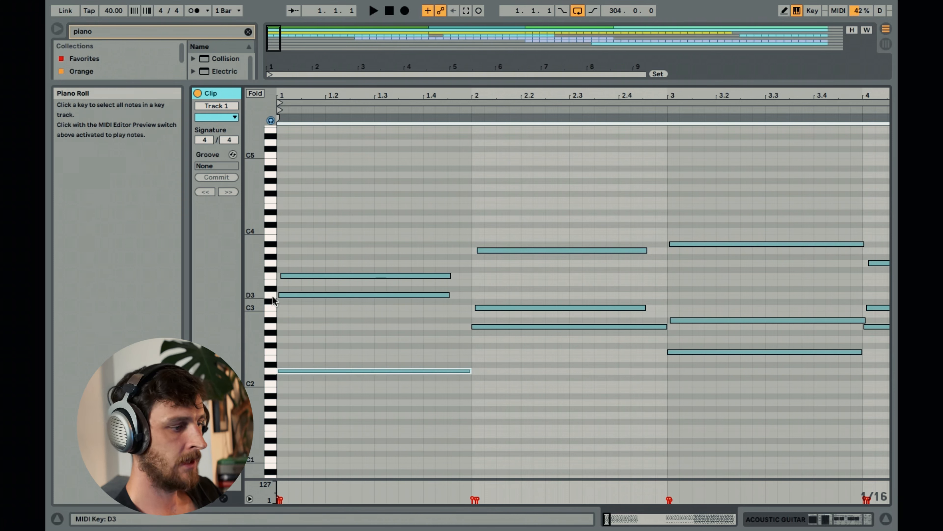
{"action": "left_click", "coordinate": [272, 296]}
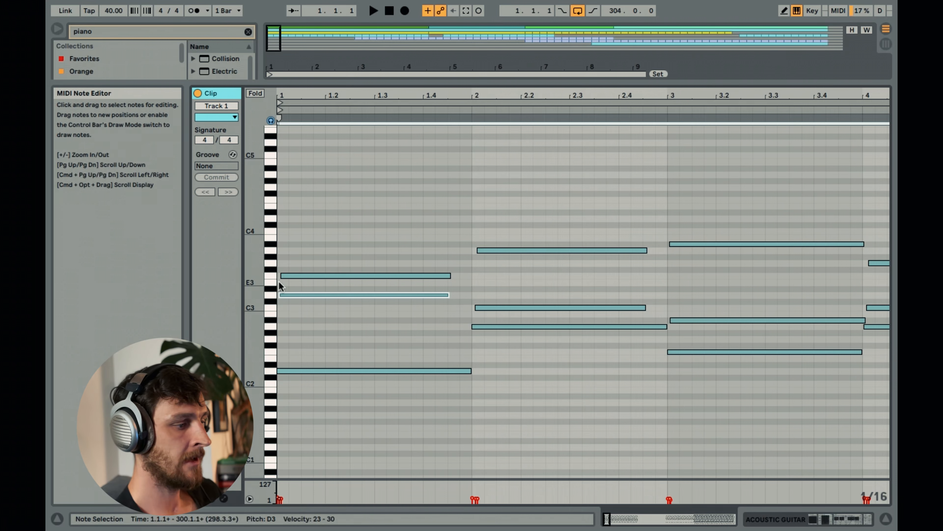
- Shift the first chord's D3 and F3 notes slightly to demonstrate their staggered start after the lowest note
{"action": "left_click_drag", "start_coordinate": [289, 95], "coordinate": [288, 147]}
{"action": "left_click", "coordinate": [289, 320]}
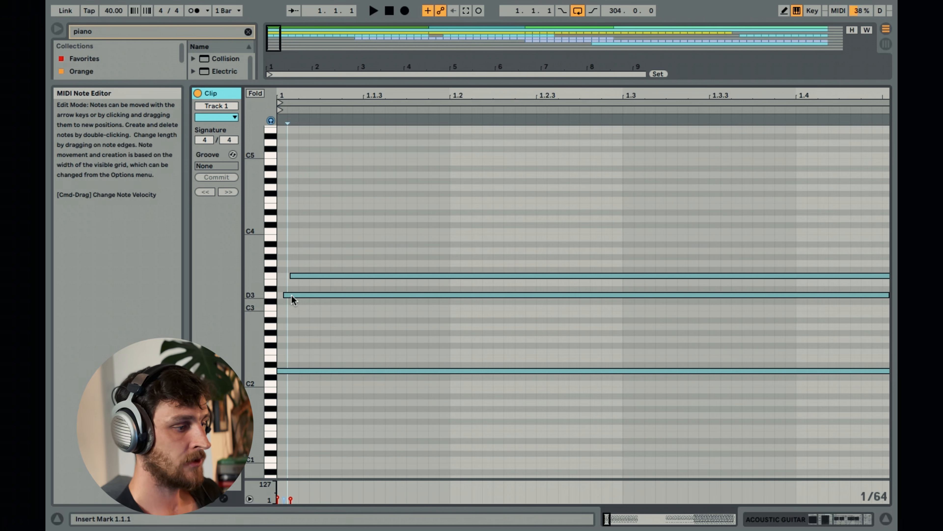
{"action": "left_click_drag", "start_coordinate": [289, 294], "coordinate": [293, 278]}
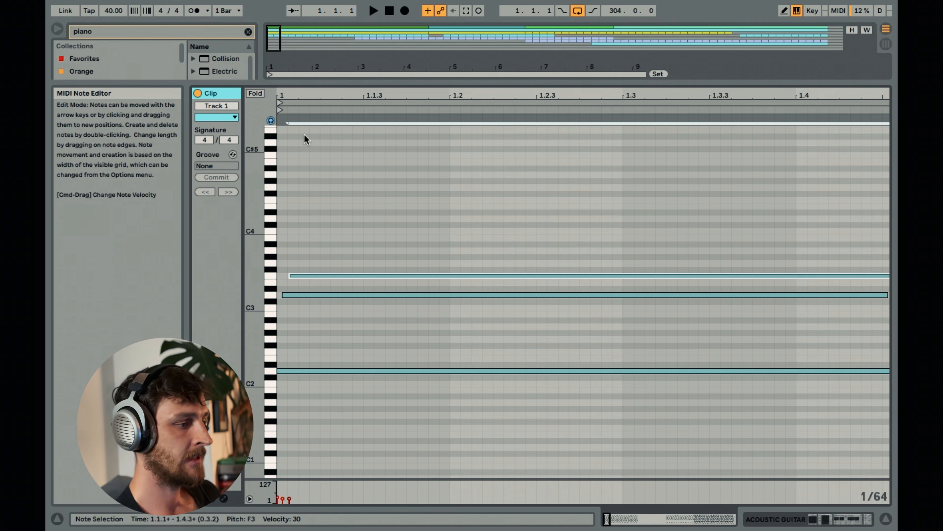
{"action": "left_click_drag", "start_coordinate": [312, 97], "coordinate": [299, 96]}
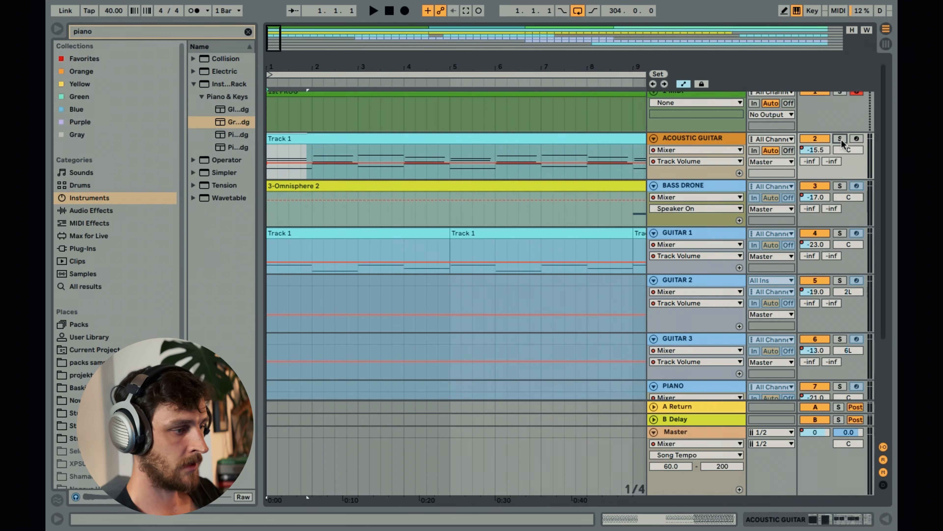
- Reopen the ACOUSTIC GUITAR clip's notes and play the staggered first chord from bar 1 twice
{"action": "double_click", "coordinate": [293, 139]}
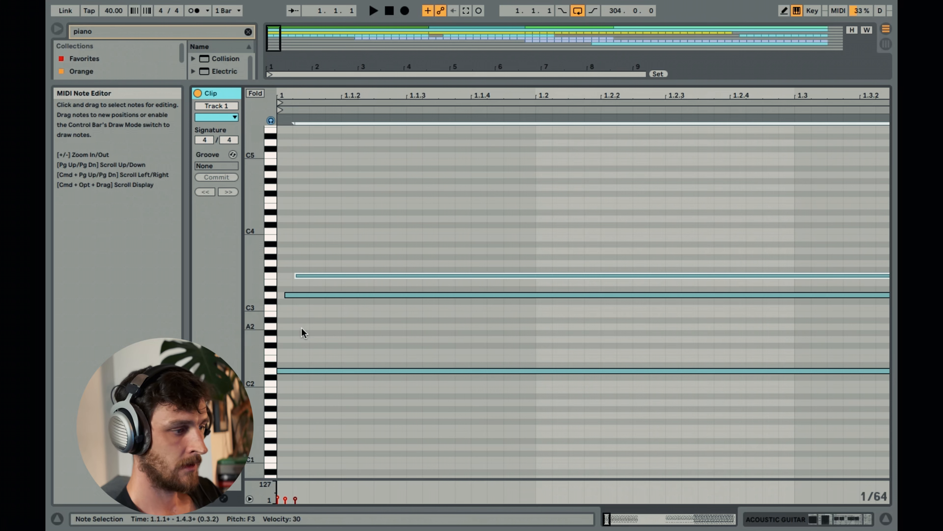
{"action": "left_click_drag", "start_coordinate": [316, 90], "coordinate": [313, 84]}
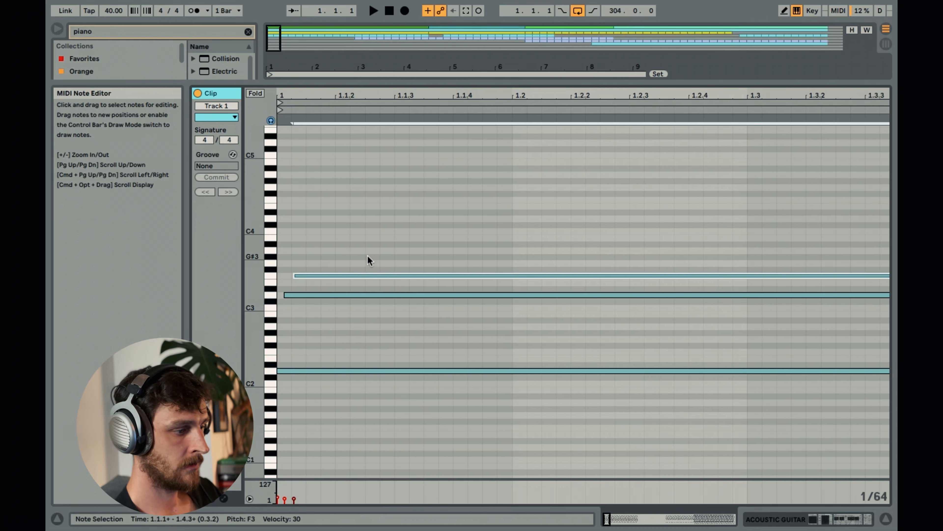
{"action": "key", "text": "space"}
{"action": "key", "text": "space"}
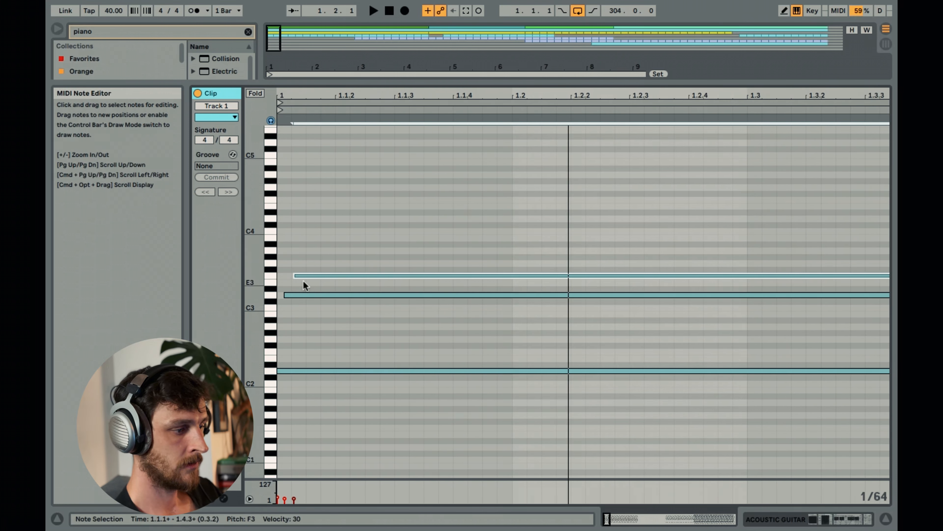
{"action": "key", "text": "space"}
{"action": "key", "text": "space"}
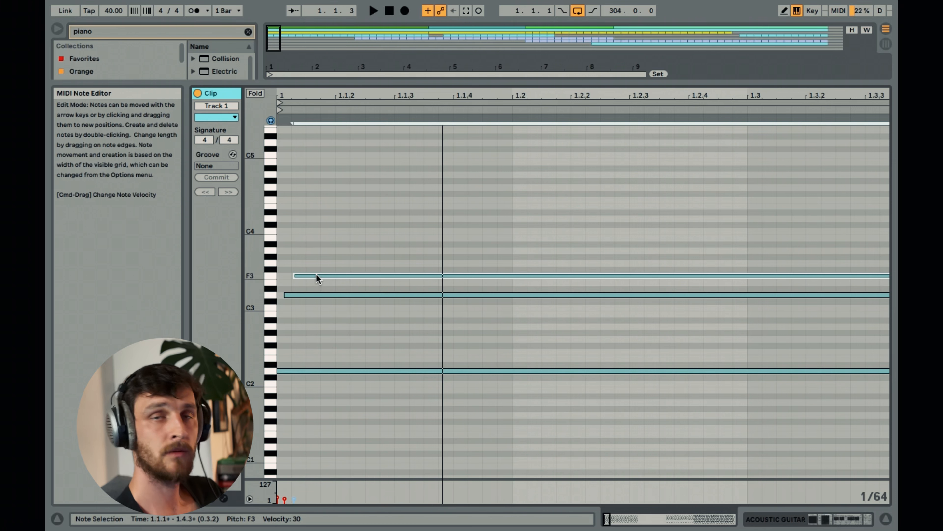
- Align the first chord's F3 and D3 notes with the start of bar 1 and play the chord
{"action": "left_click_drag", "start_coordinate": [309, 275], "coordinate": [293, 296]}
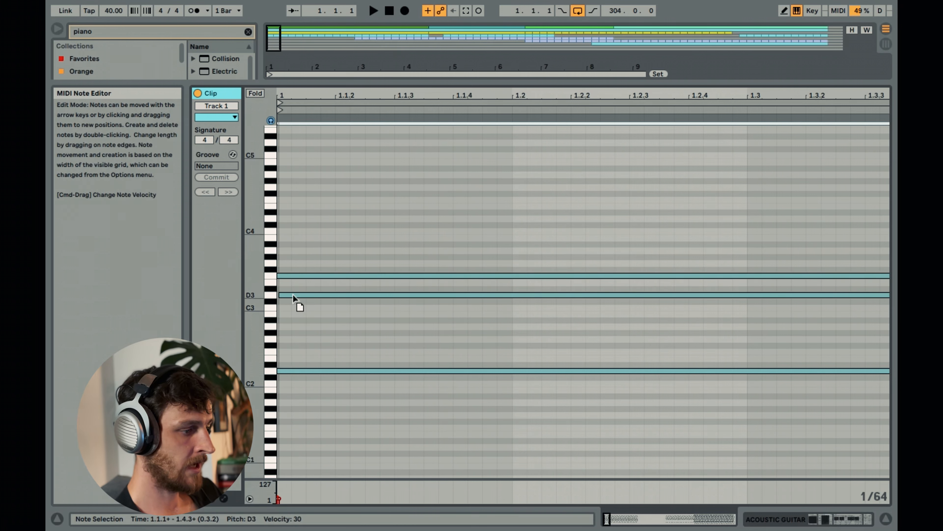
{"action": "key", "text": "space"}
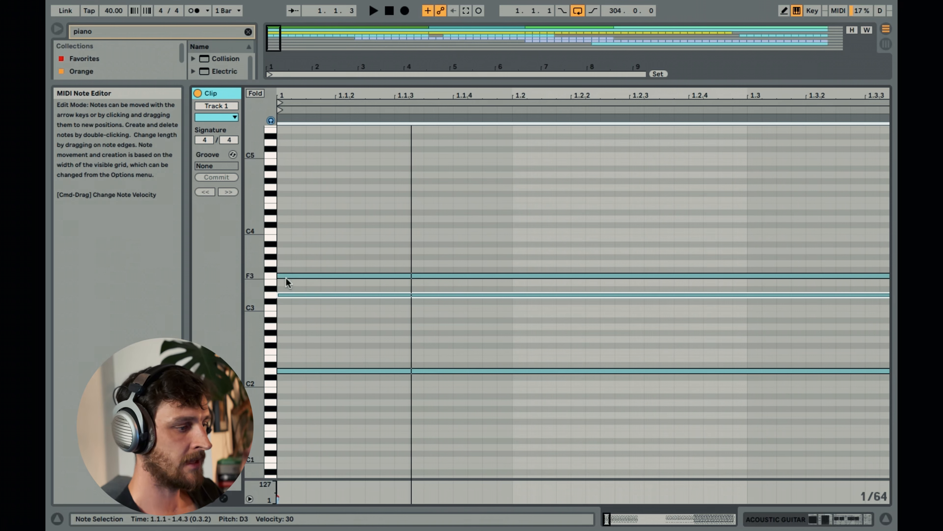
{"action": "key", "text": "space"}
- Stagger the first chord's D3 and F3 notes slightly after its lowest note and play the chord
{"action": "left_click_drag", "start_coordinate": [286, 277], "coordinate": [290, 293]}
{"action": "left_click_drag", "start_coordinate": [308, 95], "coordinate": [308, 108]}
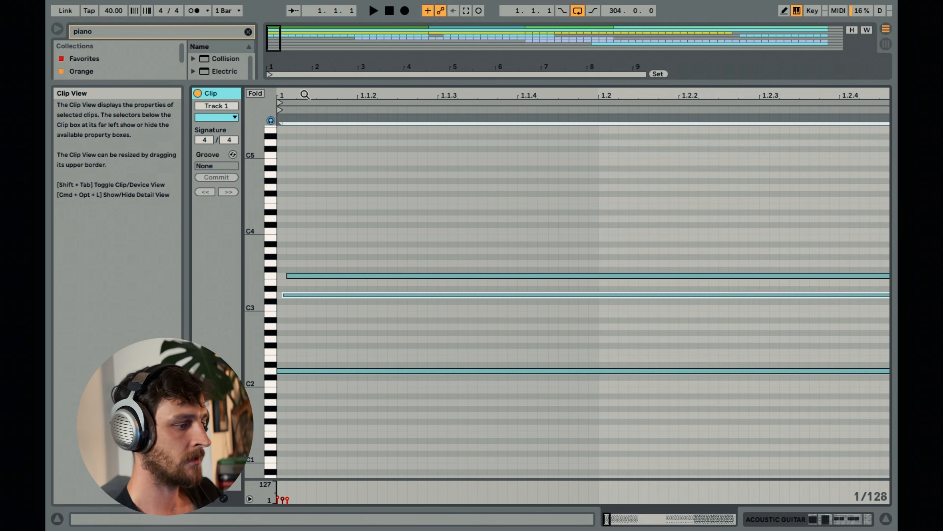
{"action": "key", "text": "space"}
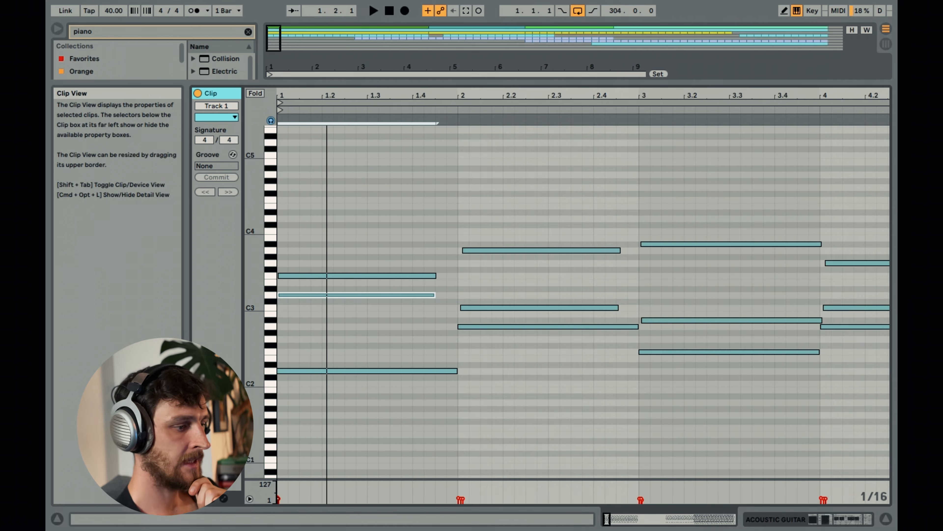
- Examine the staggered note starts of the acoustic guitar chords at bars 2, 3 and 4
{"action": "left_click_drag", "start_coordinate": [440, 95], "coordinate": [474, 251]}
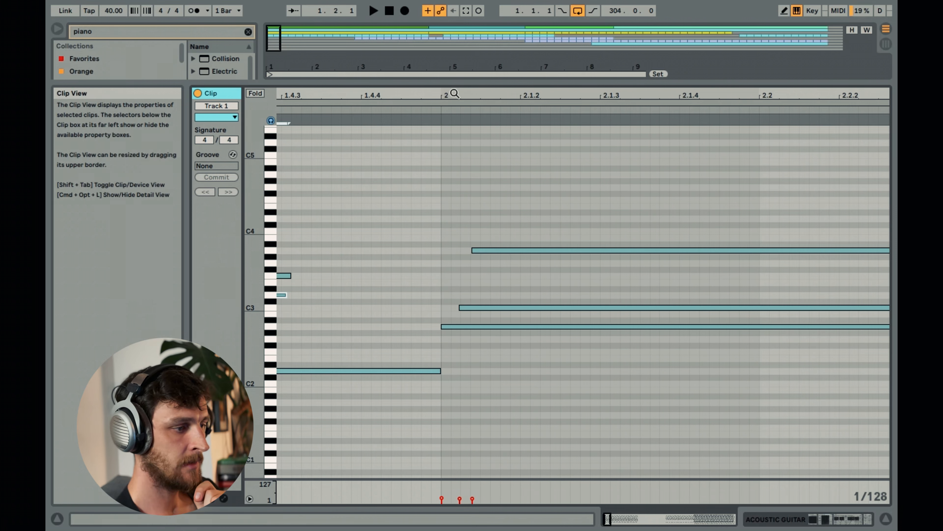
{"action": "left_click_drag", "start_coordinate": [453, 96], "coordinate": [343, 80]}
{"action": "left_click_drag", "start_coordinate": [639, 98], "coordinate": [619, 118]}
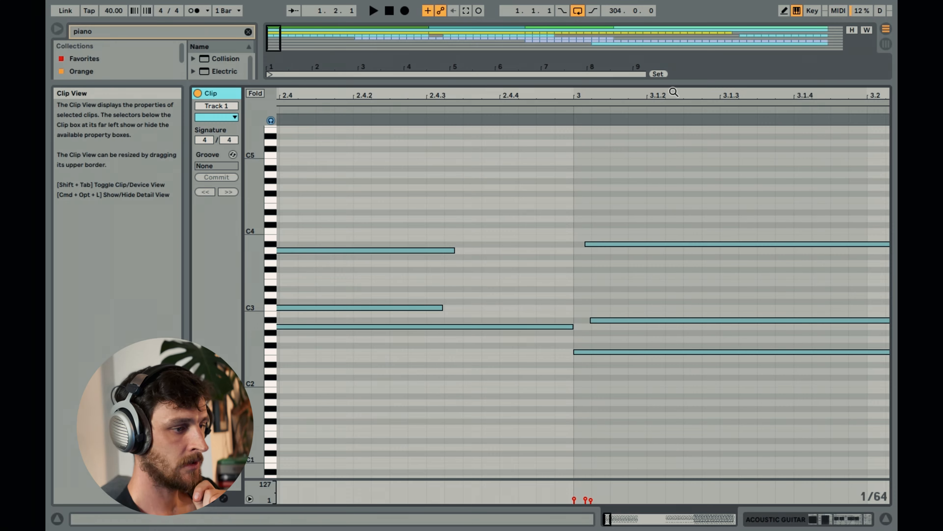
{"action": "left_click_drag", "start_coordinate": [670, 94], "coordinate": [524, 56]}
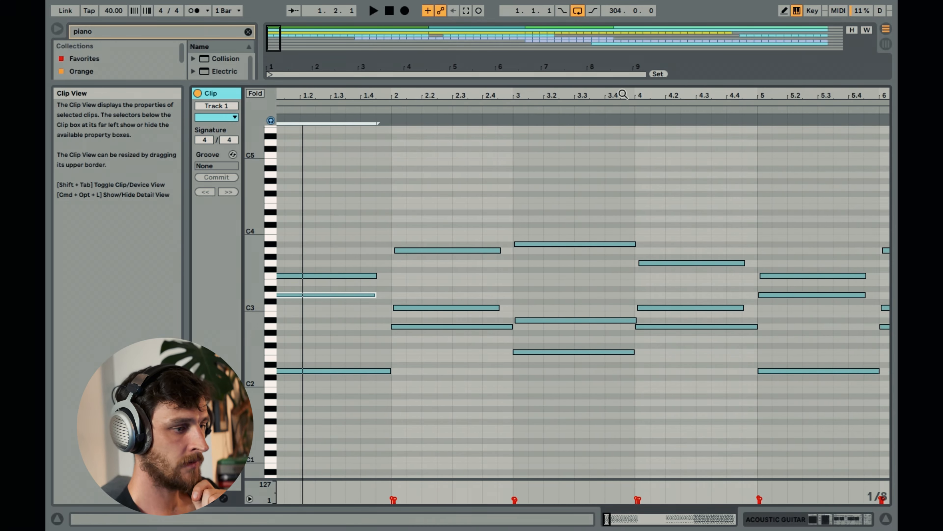
{"action": "left_click_drag", "start_coordinate": [637, 94], "coordinate": [615, 85]}
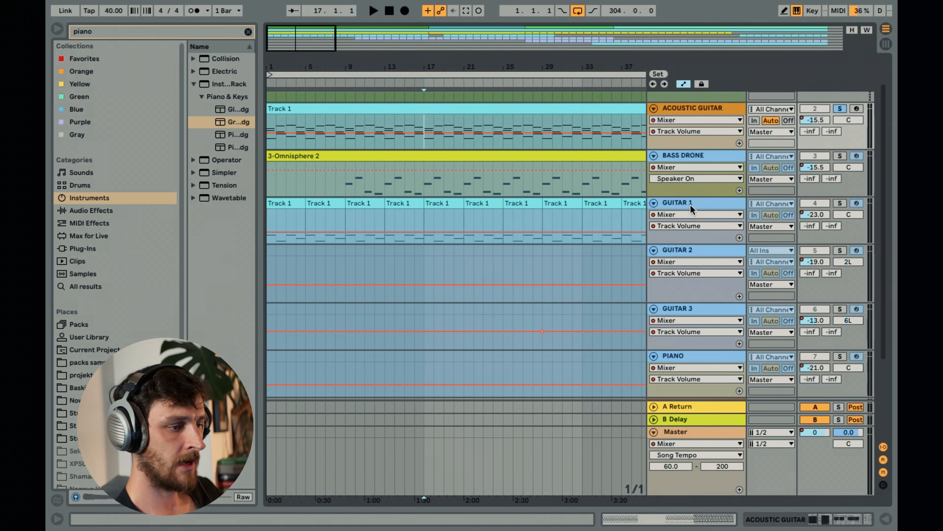
- Unfreeze the GUITAR 1 track and open the UVI Workstation instrument in its device chain
{"action": "left_click", "coordinate": [691, 213]}
{"action": "left_click_drag", "start_coordinate": [462, 66], "coordinate": [370, 46]}
{"action": "right_click", "coordinate": [694, 201]}
{"action": "left_click", "coordinate": [720, 300]}
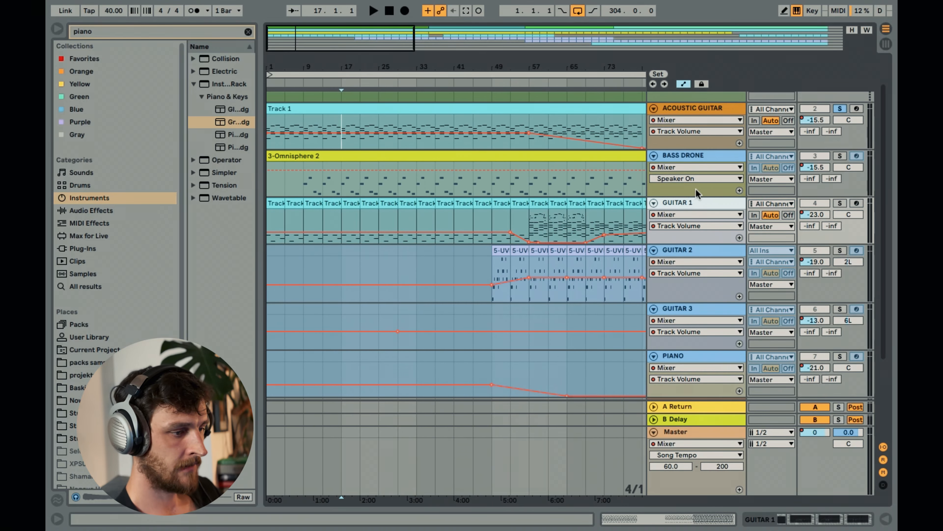
{"action": "left_click", "coordinate": [803, 519]}
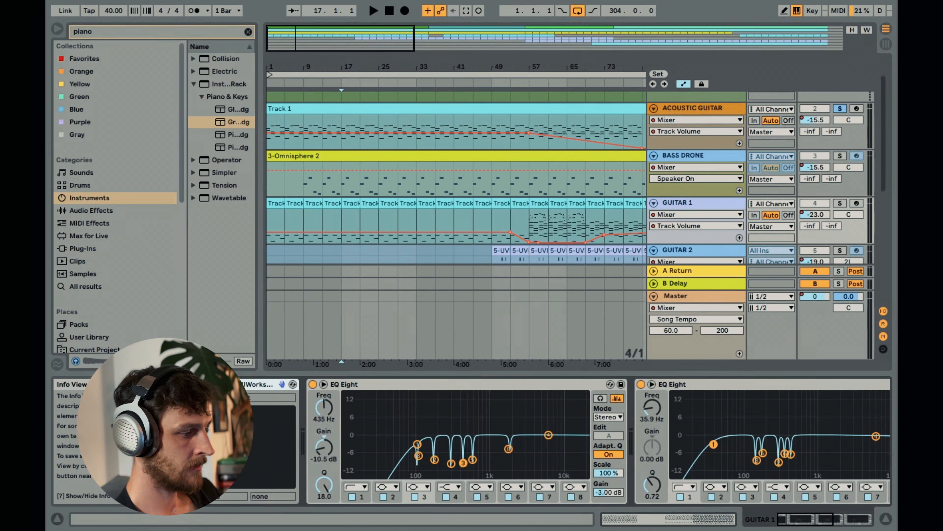
{"action": "left_click", "coordinate": [293, 384]}
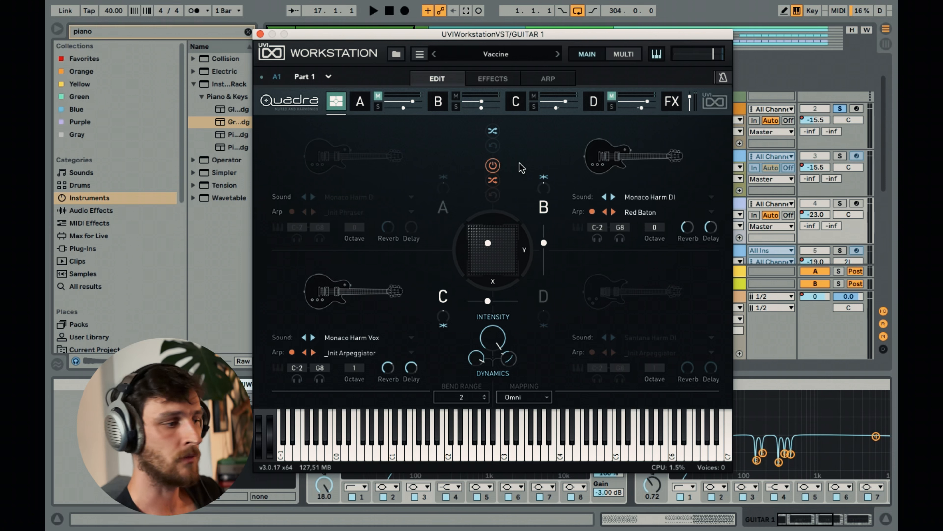
- Close the instrument window, play the soloed GUITAR 1 track from bar 1 and view the notes of its first clip
{"action": "left_click", "coordinate": [260, 34]}
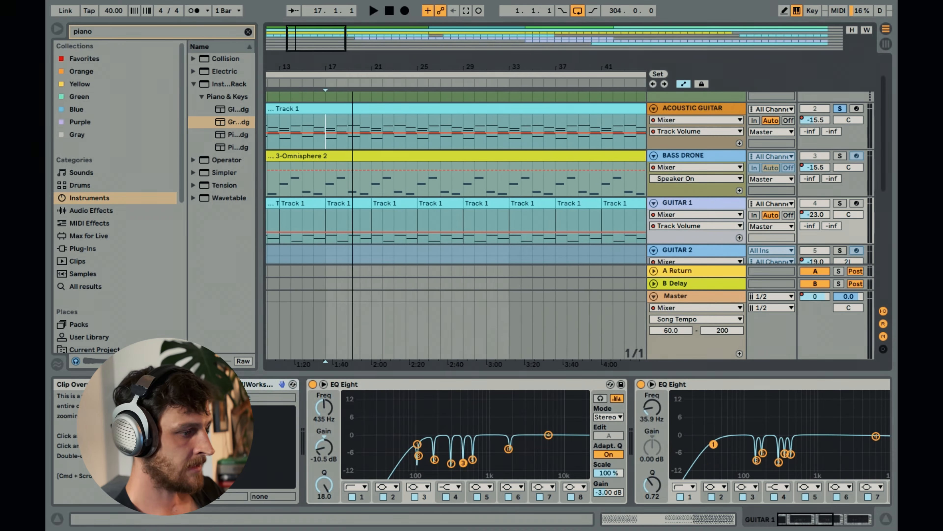
{"action": "left_click", "coordinate": [268, 227]}
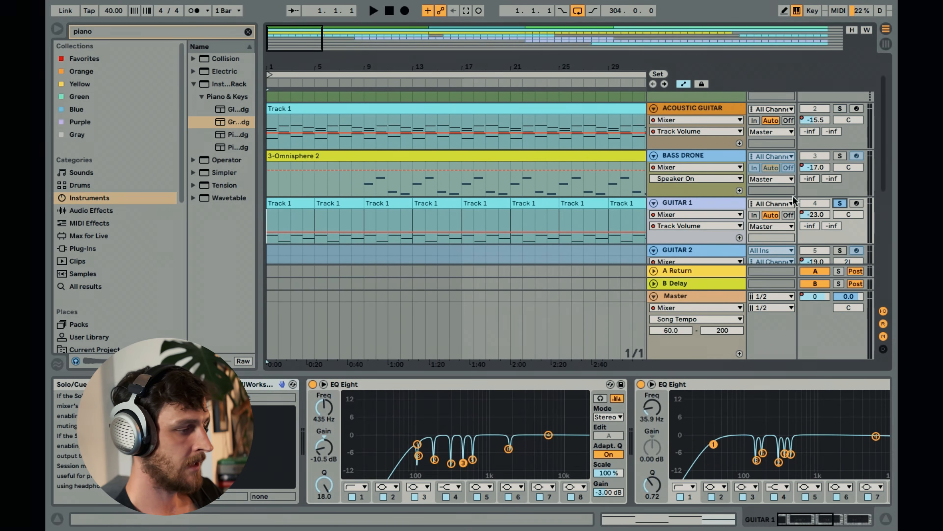
{"action": "key", "text": "space"}
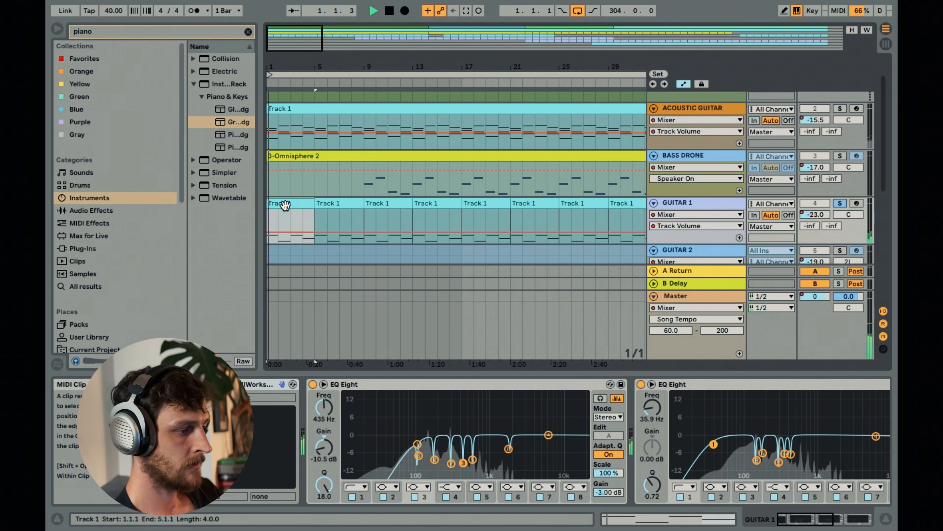
{"action": "double_click", "coordinate": [284, 204]}
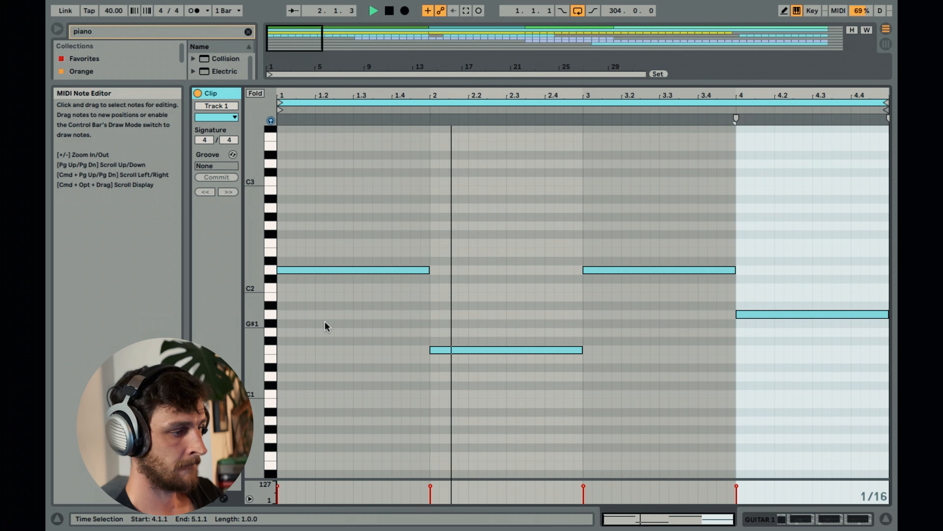
{"action": "left_click_drag", "start_coordinate": [250, 275], "coordinate": [237, 275]}
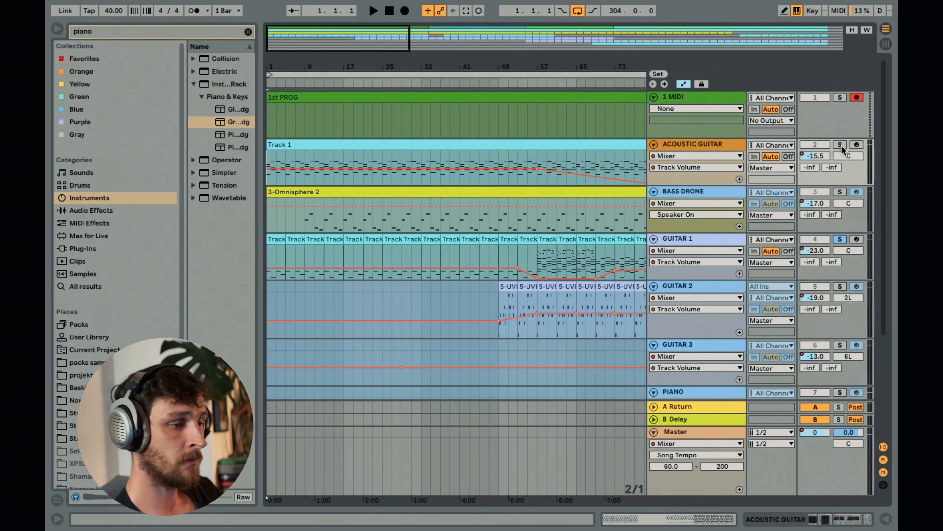
- Solo ACOUSTIC GUITAR alongside GUITAR 1 and play both tracks together from bar 1
{"action": "left_click", "coordinate": [840, 144]}
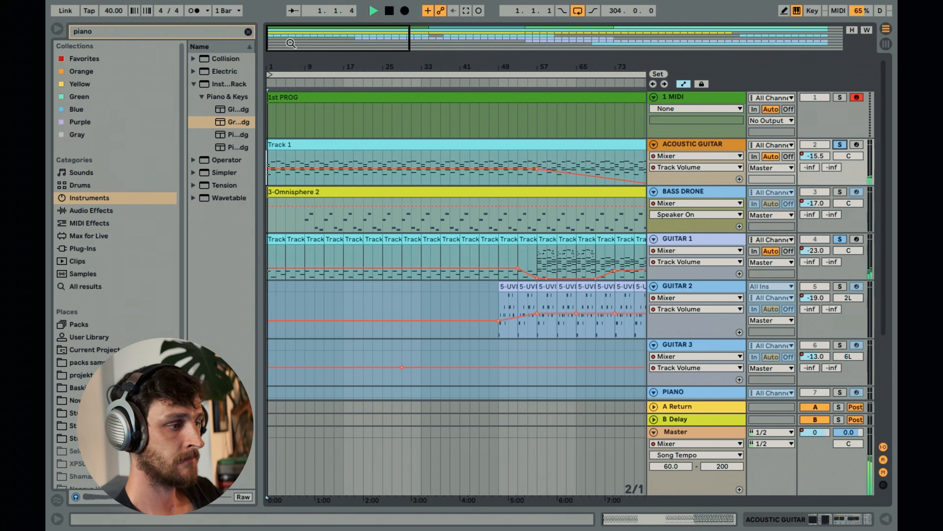
{"action": "mouse_move", "coordinate": [293, 51]}
{"action": "left_mouse_down"}
{"action": "mouse_move", "coordinate": [415, 82]}
{"action": "mouse_move", "coordinate": [414, 98]}
{"action": "mouse_move", "coordinate": [643, 103]}
{"action": "mouse_move", "coordinate": [602, 97]}
{"action": "mouse_move", "coordinate": [639, 107]}
{"action": "left_mouse_up"}
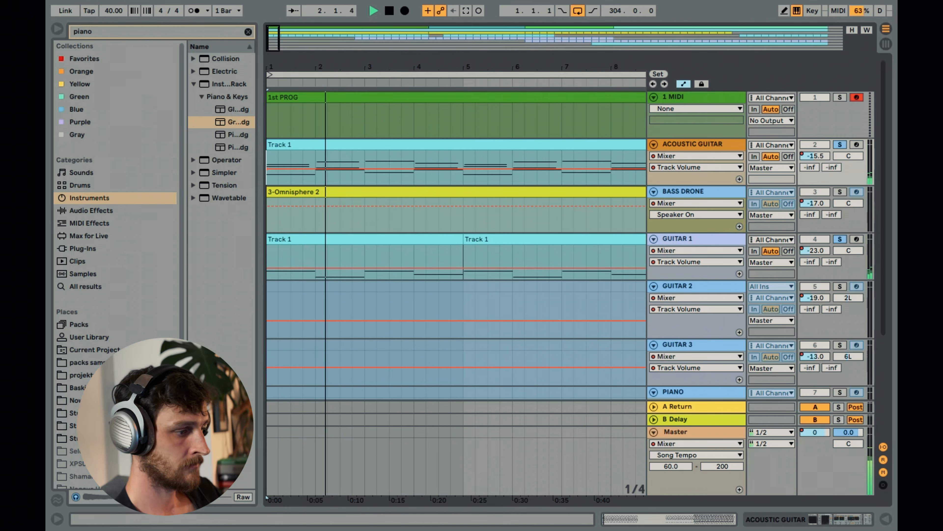
{"action": "mouse_move", "coordinate": [409, 67]}
{"action": "left_mouse_down"}
{"action": "mouse_move", "coordinate": [409, 86]}
{"action": "mouse_move", "coordinate": [560, 87]}
{"action": "mouse_move", "coordinate": [515, 97]}
{"action": "mouse_move", "coordinate": [508, 83]}
{"action": "mouse_move", "coordinate": [467, 78]}
{"action": "left_mouse_up"}
{"action": "left_click_drag", "start_coordinate": [271, 56], "coordinate": [272, 32]}
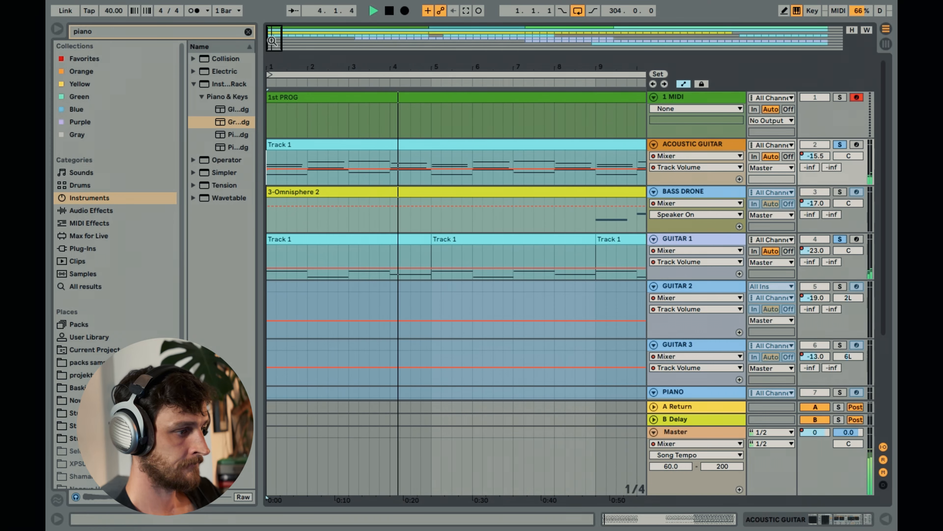
{"action": "left_click_drag", "start_coordinate": [272, 40], "coordinate": [272, 24]}
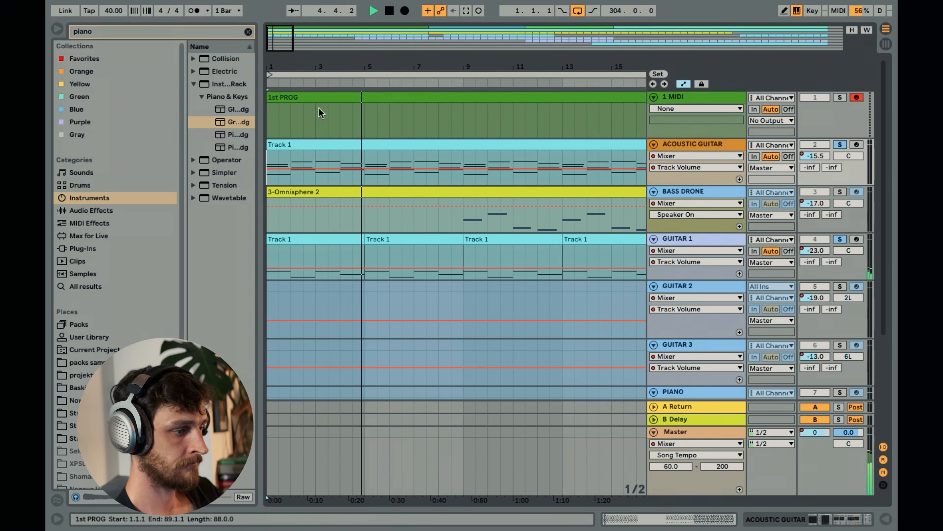
{"action": "left_click_drag", "start_coordinate": [282, 48], "coordinate": [364, 38]}
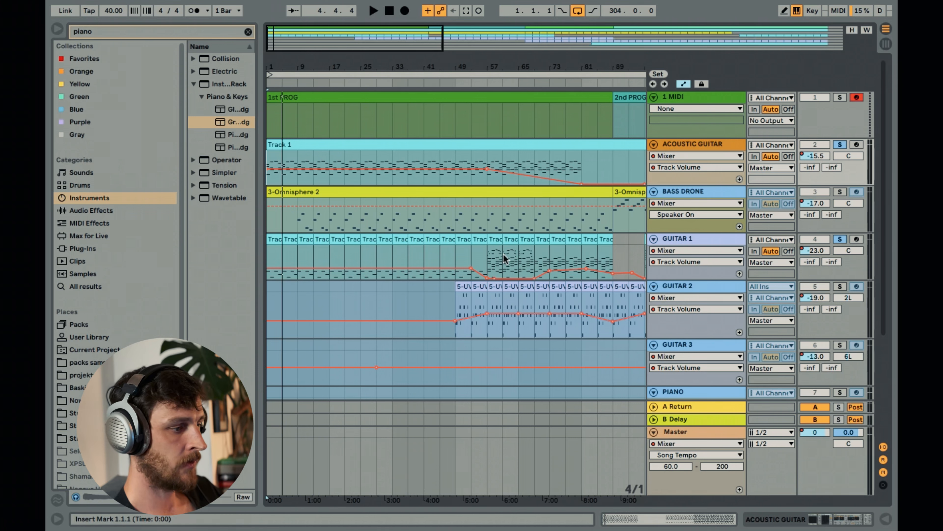
- Play the soloed BASS DRONE track from bar 9 and follow the notes of its 3-Omnisphere 2 clip
{"action": "left_click", "coordinate": [298, 222]}
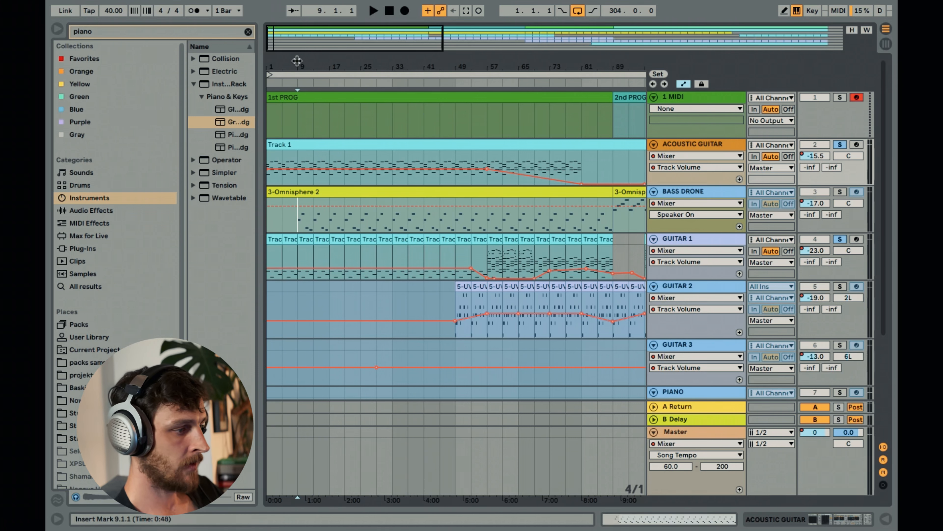
{"action": "left_click_drag", "start_coordinate": [298, 63], "coordinate": [386, 100]}
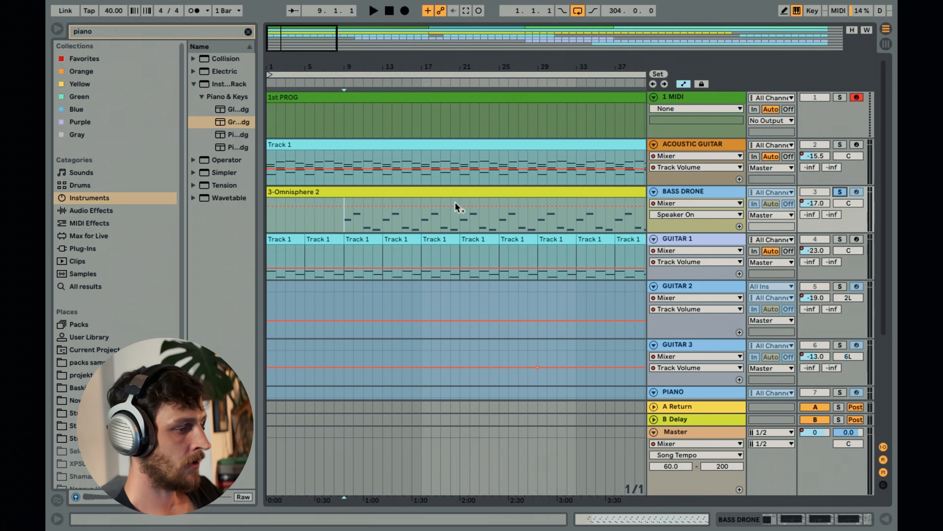
{"action": "left_click_drag", "start_coordinate": [291, 43], "coordinate": [288, 80]}
{"action": "key", "text": "space"}
{"action": "double_click", "coordinate": [432, 192]}
{"action": "left_click_drag", "start_coordinate": [347, 95], "coordinate": [444, 146]}
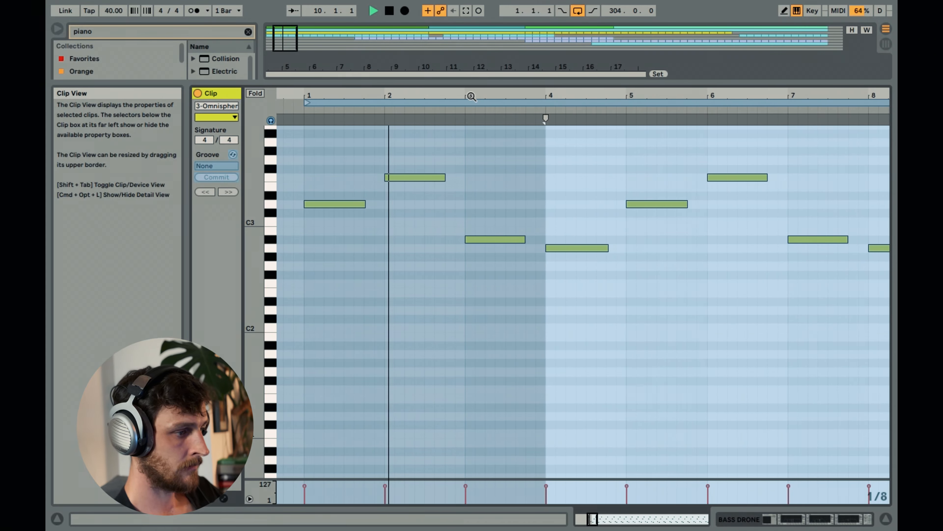
{"action": "left_click_drag", "start_coordinate": [425, 94], "coordinate": [476, 93]}
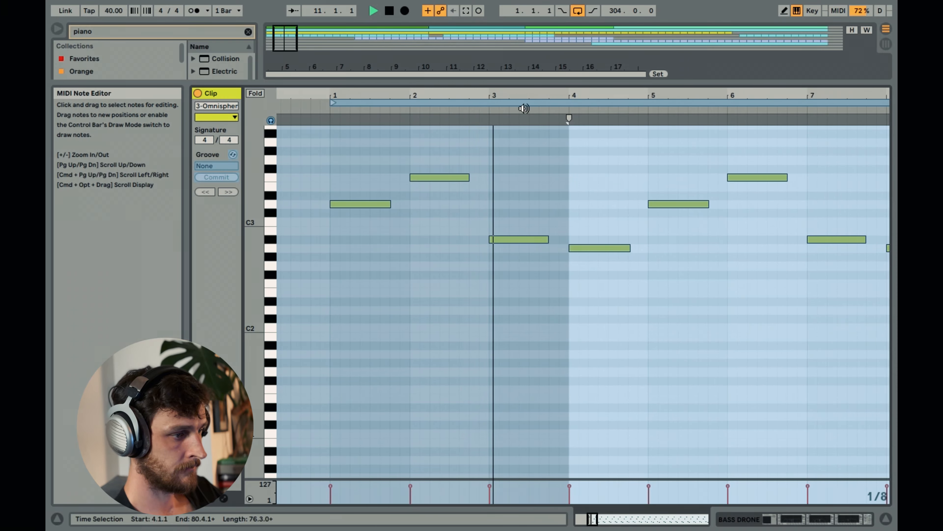
{"action": "left_click_drag", "start_coordinate": [522, 96], "coordinate": [496, 93]}
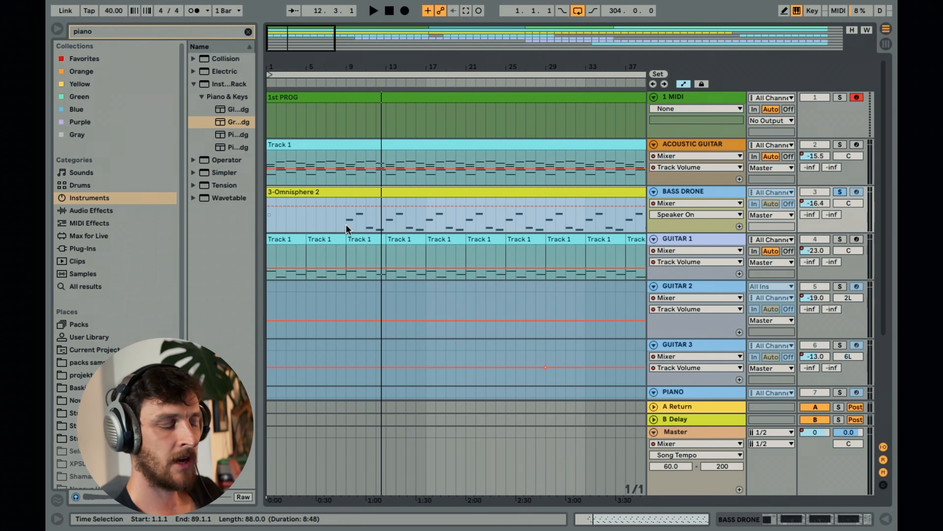
- Play ACOUSTIC GUITAR, BASS DRONE and GUITAR 1 soloed together from bar 9
{"action": "left_click", "coordinate": [347, 224]}
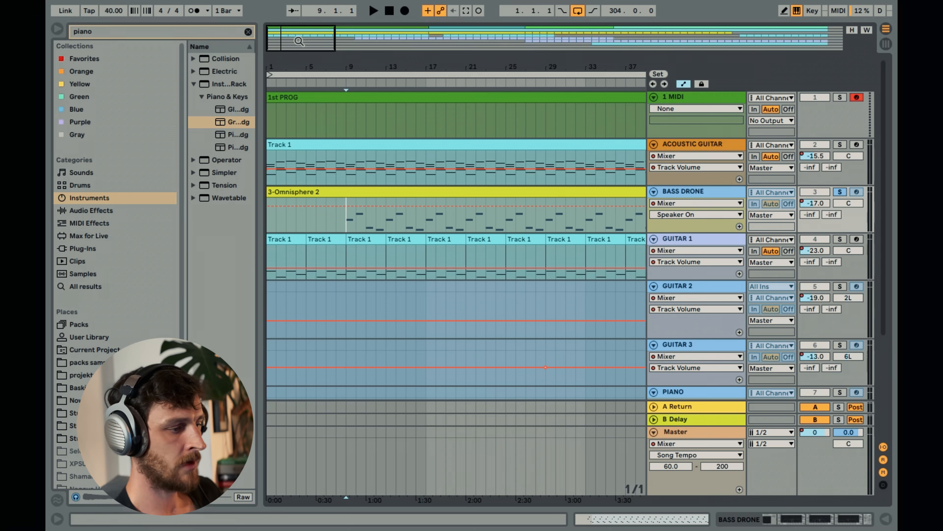
{"action": "left_click_drag", "start_coordinate": [351, 67], "coordinate": [351, 67]}
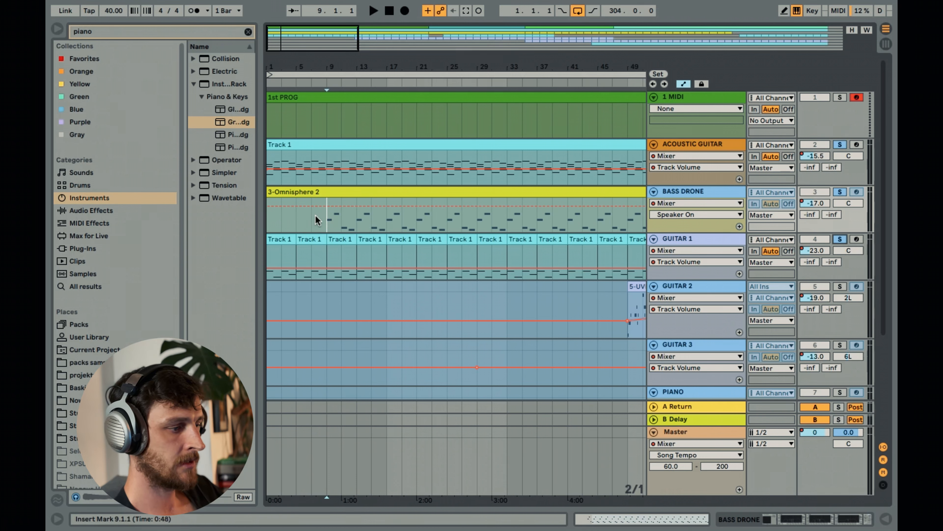
{"action": "key", "text": "space"}
{"action": "key", "text": "minus"}
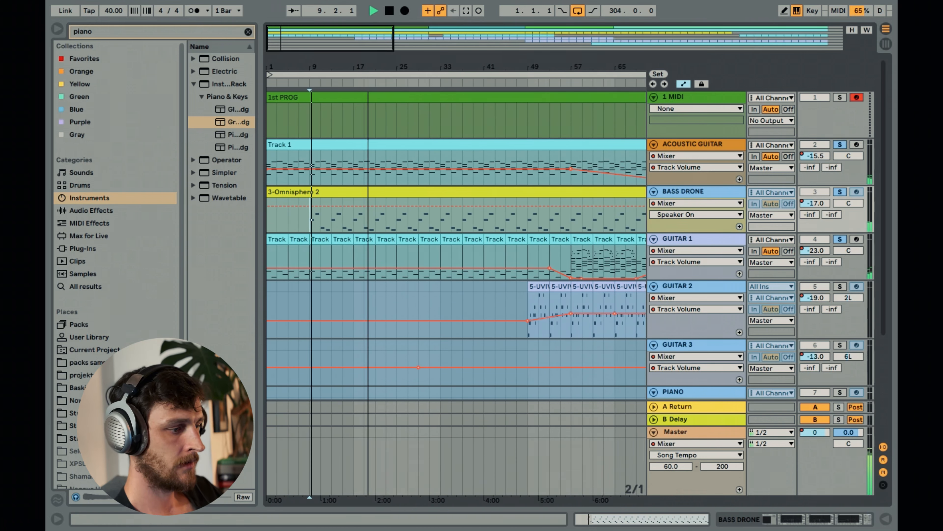
{"action": "key", "text": "minus"}
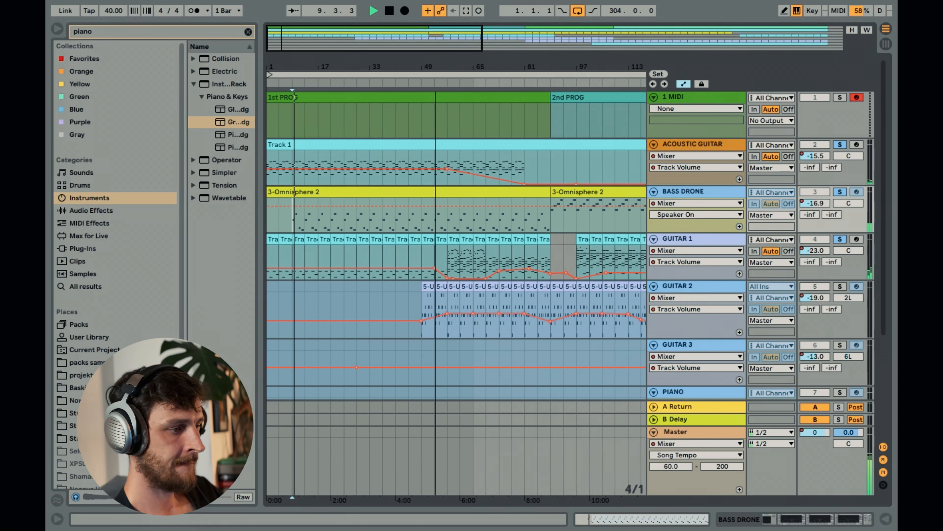
{"action": "left_click_drag", "start_coordinate": [435, 67], "coordinate": [497, 79]}
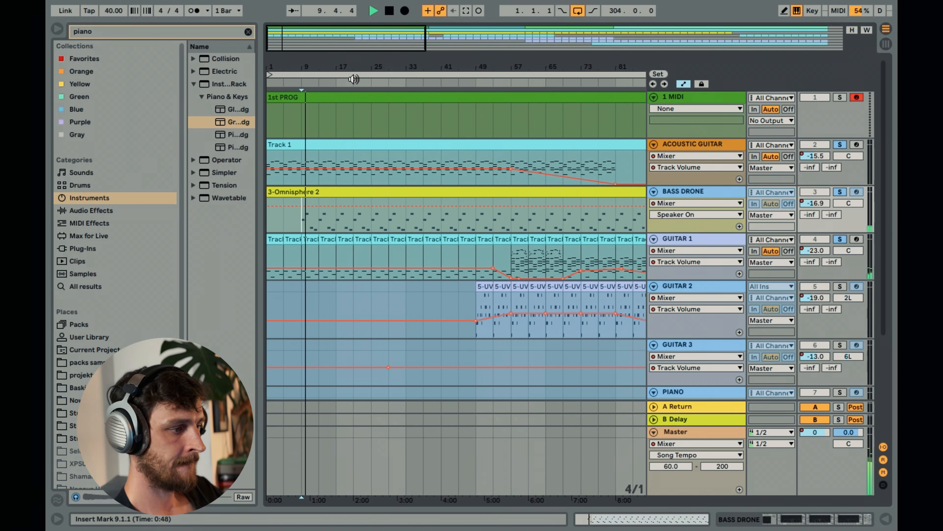
{"action": "mouse_move", "coordinate": [325, 42]}
{"action": "left_mouse_down"}
{"action": "mouse_move", "coordinate": [294, 90]}
{"action": "mouse_move", "coordinate": [292, 42]}
{"action": "mouse_move", "coordinate": [308, 38]}
{"action": "left_mouse_up"}
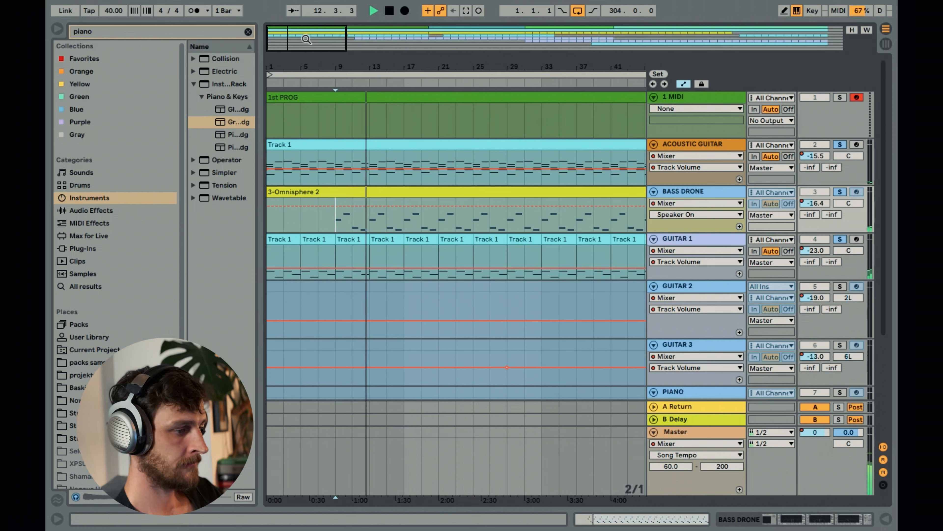
{"action": "key", "text": "space"}
- Set the insert marker at bar 49 where GUITAR 2 enters and examine the arrangement from 1st PROG to 1st PROG EVOLVE
{"action": "left_click_drag", "start_coordinate": [307, 39], "coordinate": [306, 17]}
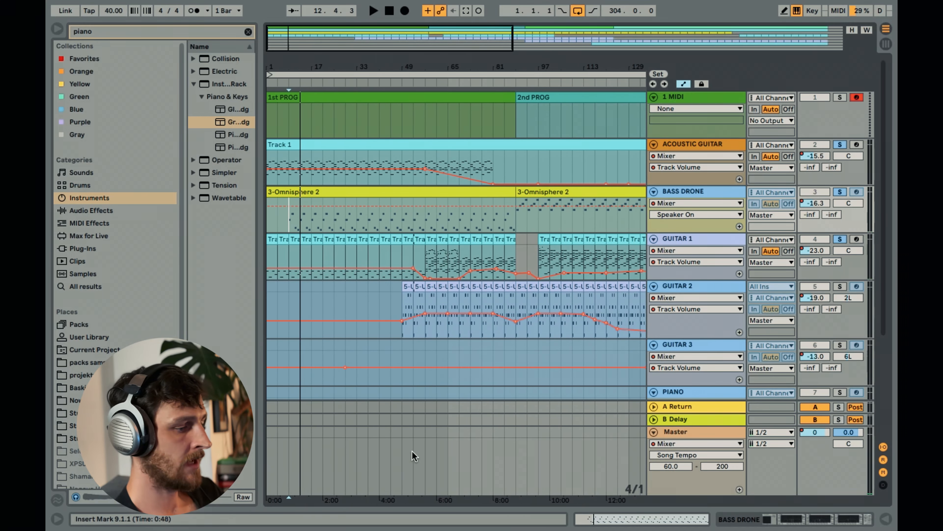
{"action": "left_click", "coordinate": [402, 303]}
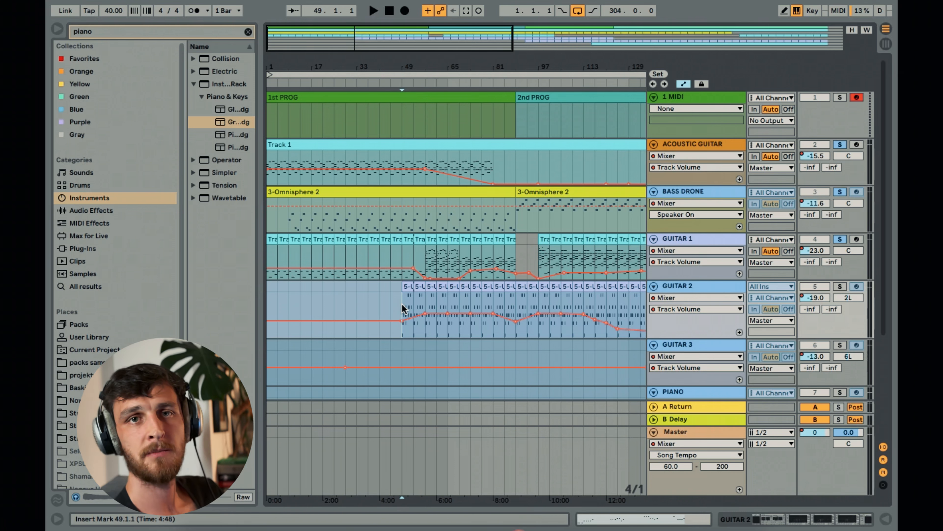
{"action": "left_click_drag", "start_coordinate": [358, 37], "coordinate": [387, 38]}
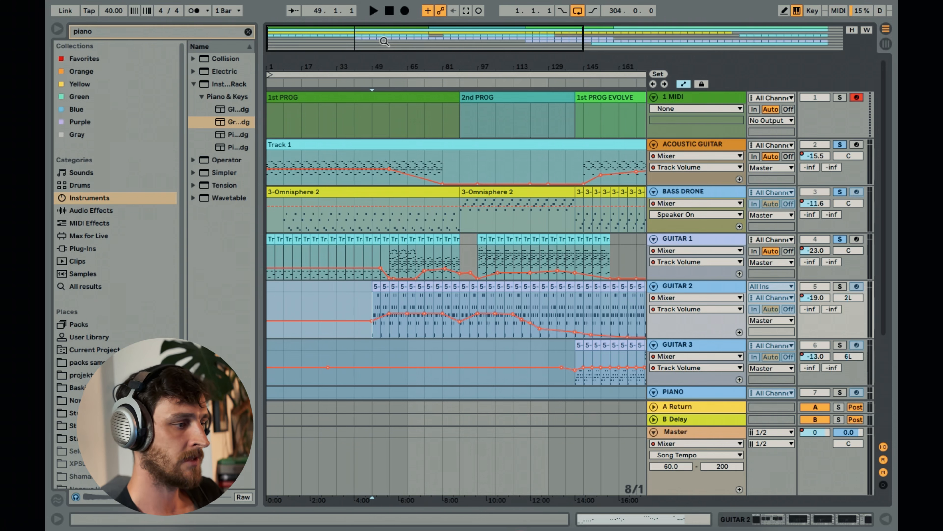
{"action": "left_click_drag", "start_coordinate": [385, 42], "coordinate": [334, 57]}
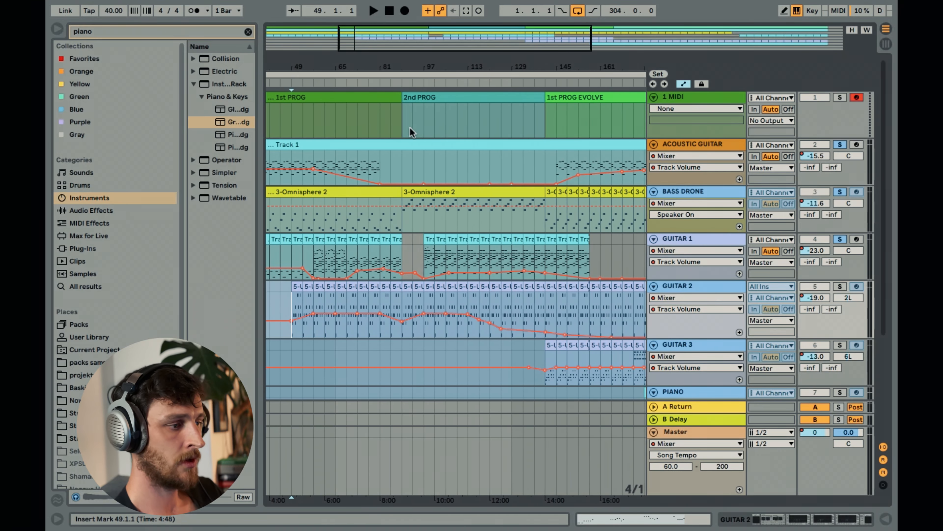
{"action": "left_click", "coordinate": [393, 127]}
- Open the GUITAR 2 clip at bar 53 in the note editor
{"action": "mouse_move", "coordinate": [399, 53]}
{"action": "left_mouse_down"}
{"action": "mouse_move", "coordinate": [399, 64]}
{"action": "mouse_move", "coordinate": [398, 47]}
{"action": "mouse_move", "coordinate": [371, 63]}
{"action": "mouse_move", "coordinate": [402, 61]}
{"action": "mouse_move", "coordinate": [363, 54]}
{"action": "mouse_move", "coordinate": [364, 63]}
{"action": "mouse_move", "coordinate": [365, 39]}
{"action": "mouse_move", "coordinate": [363, 87]}
{"action": "left_mouse_up"}
{"action": "left_click", "coordinate": [298, 305]}
{"action": "left_click", "coordinate": [408, 287]}
{"action": "double_click", "coordinate": [408, 287]}
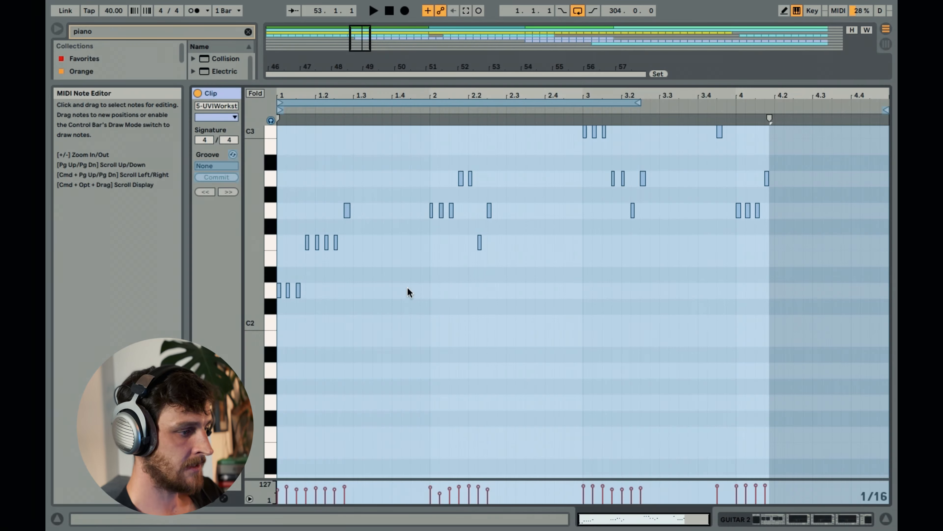
{"action": "left_click_drag", "start_coordinate": [301, 96], "coordinate": [319, 125]}
- Play the soloed GUITAR 2 track from bar 49, follow the notes of its first clip, and return to the arrangement
{"action": "left_click", "coordinate": [337, 162]}
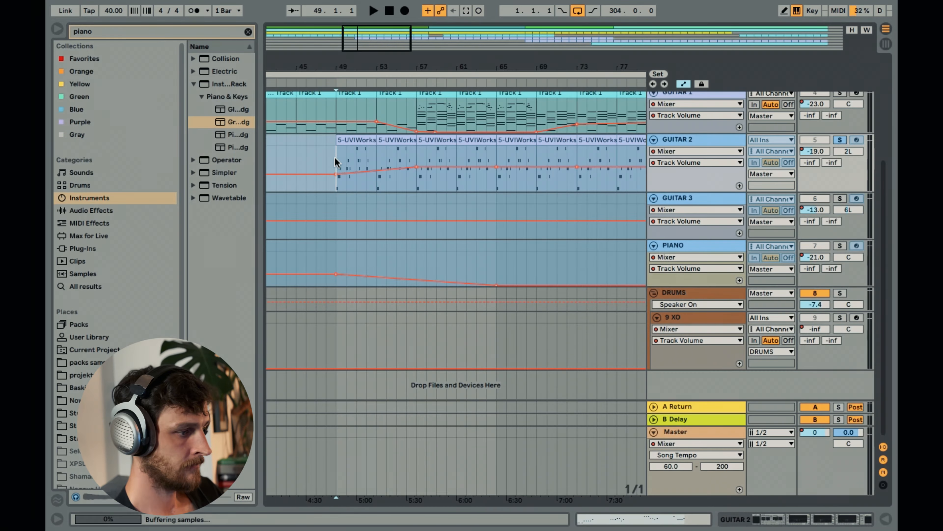
{"action": "key", "text": "space"}
{"action": "double_click", "coordinate": [358, 140]}
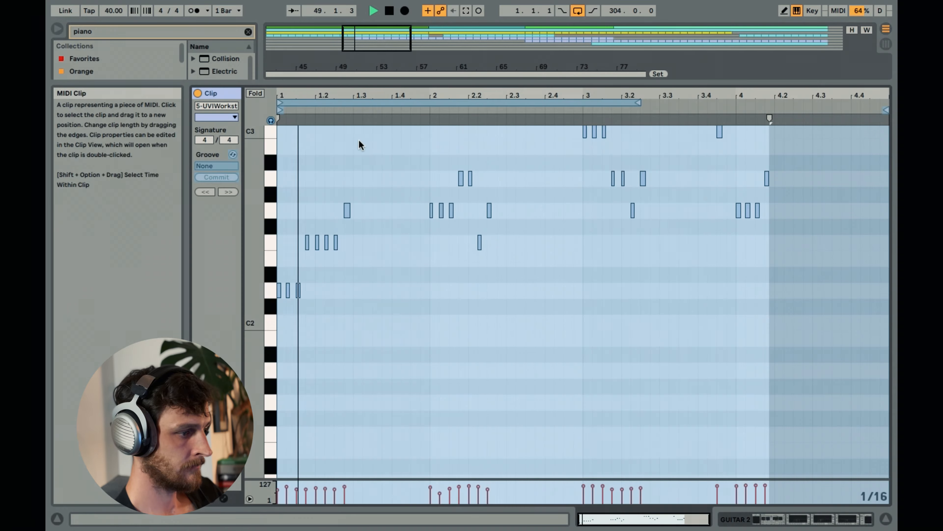
{"action": "left_click_drag", "start_coordinate": [360, 38], "coordinate": [361, 22]}
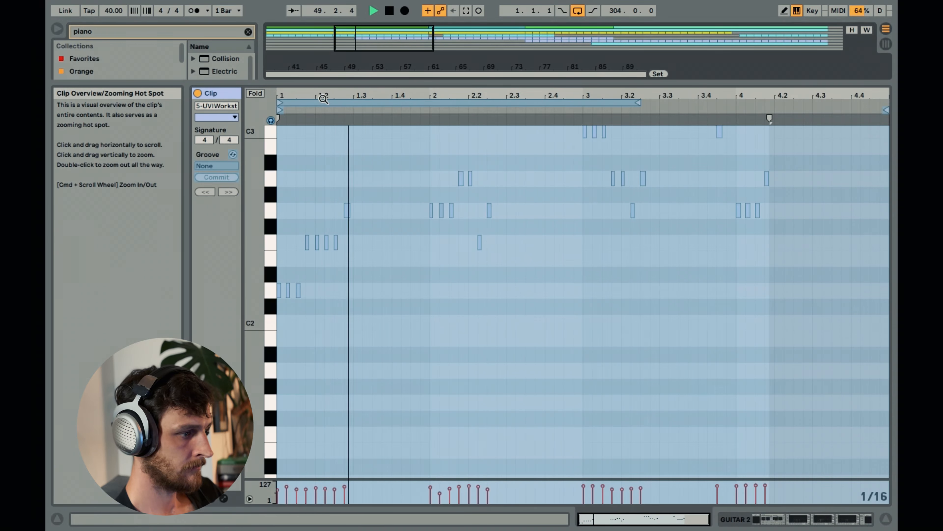
{"action": "left_click_drag", "start_coordinate": [323, 95], "coordinate": [381, 128]}
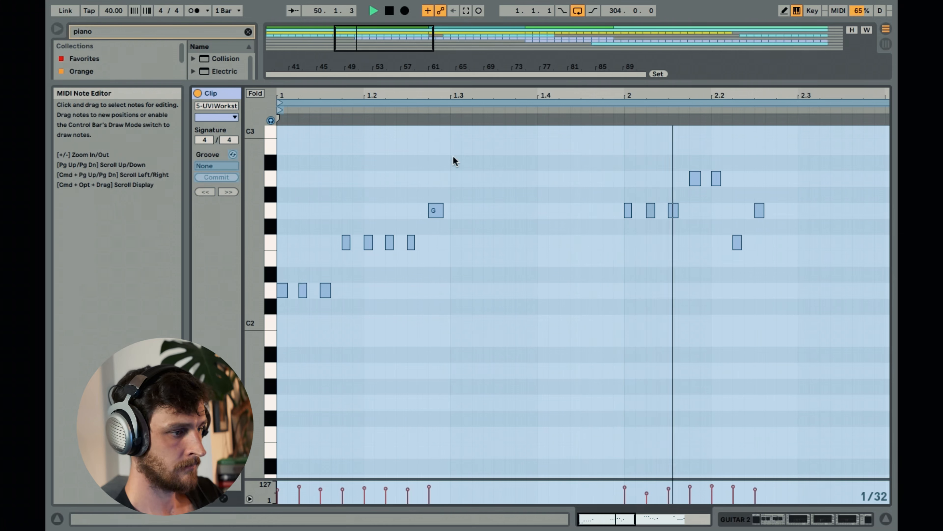
{"action": "left_click_drag", "start_coordinate": [489, 95], "coordinate": [544, 86]}
{"action": "left_click_drag", "start_coordinate": [720, 93], "coordinate": [517, 127]}
{"action": "scroll", "coordinate": [573, 244], "scroll_direction": "up", "scroll_amount": 3}
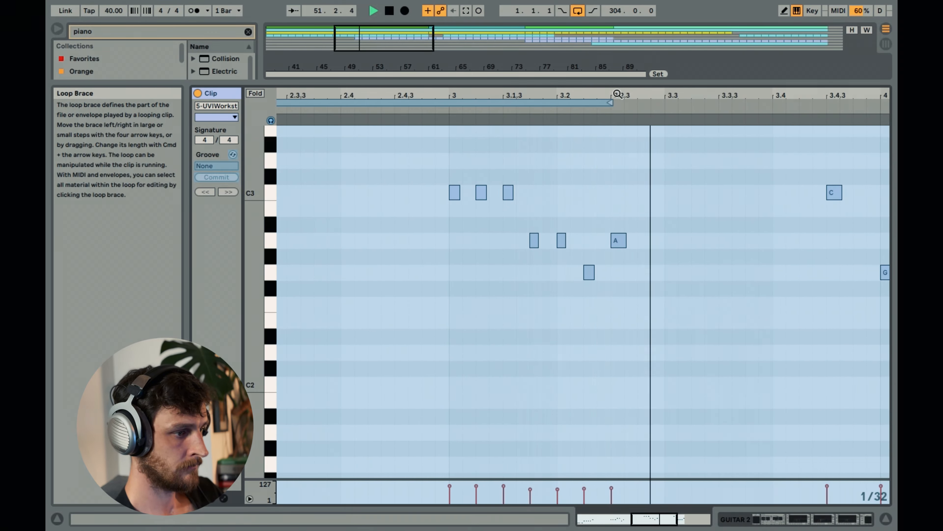
{"action": "left_click_drag", "start_coordinate": [617, 95], "coordinate": [479, 86]}
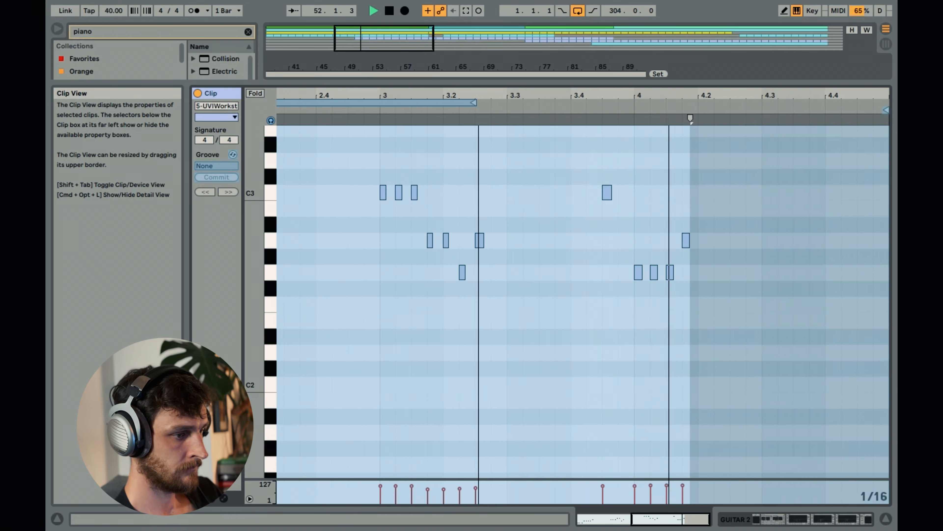
{"action": "left_click_drag", "start_coordinate": [478, 86], "coordinate": [643, 78]}
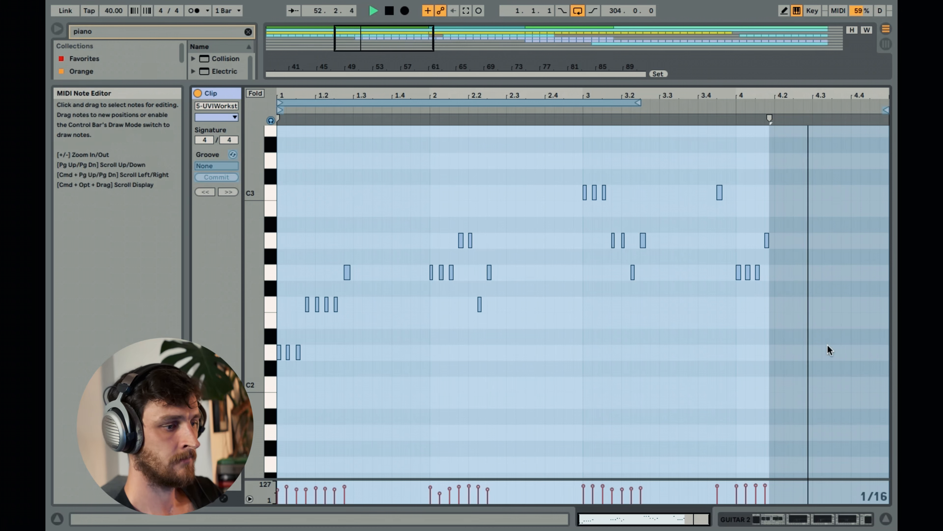
{"action": "key", "text": "space"}
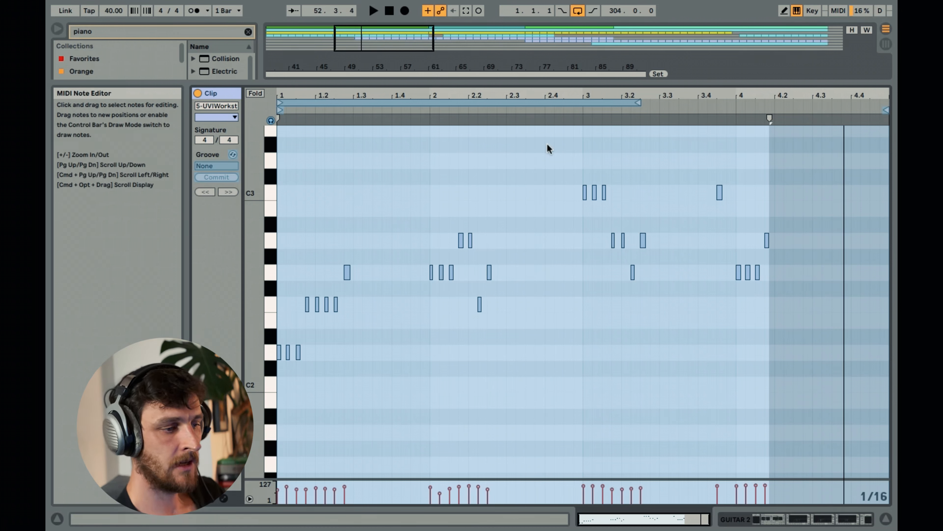
{"action": "left_click", "coordinate": [886, 518]}
{"action": "scroll", "coordinate": [401, 236], "scroll_direction": "up", "scroll_amount": 3}
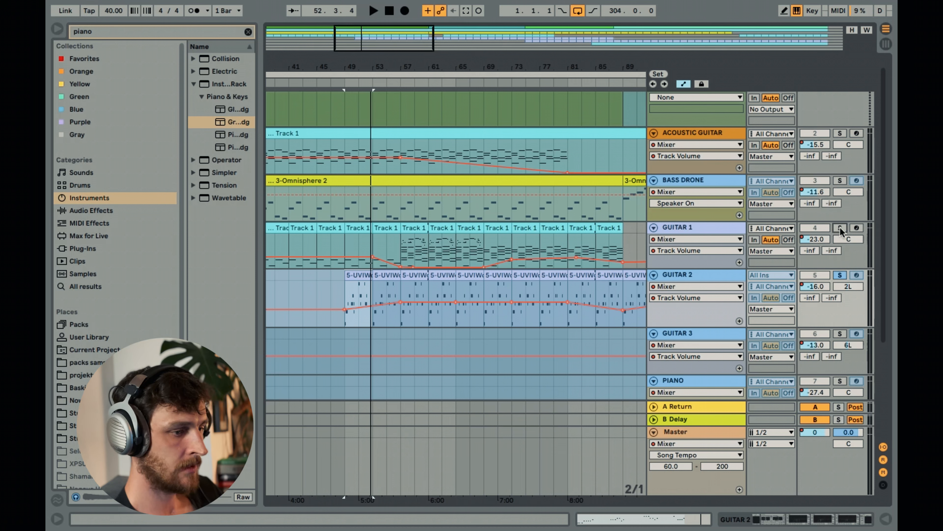
- Play ACOUSTIC GUITAR, BASS DRONE, GUITAR 1 and GUITAR 2 soloed together from bar 49
{"action": "left_click", "coordinate": [840, 227]}
{"action": "key", "text": "space"}
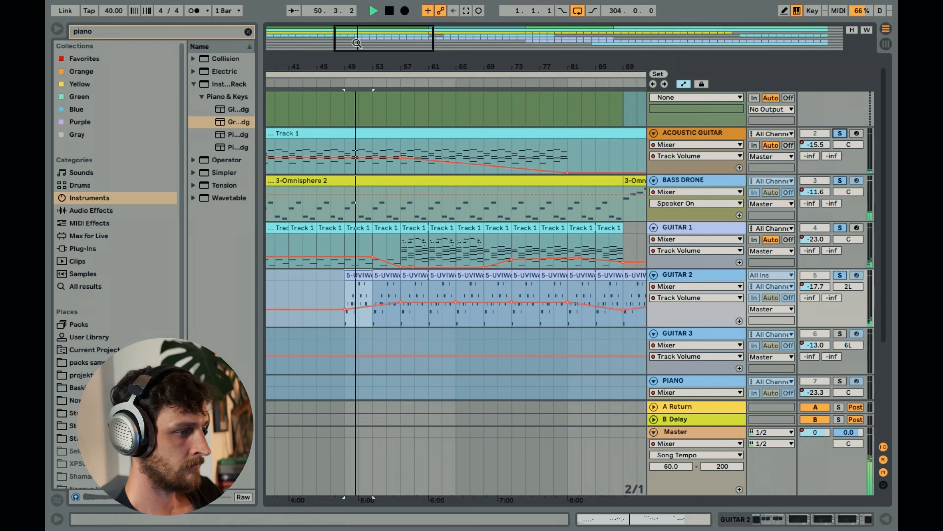
{"action": "mouse_move", "coordinate": [356, 43]}
{"action": "left_mouse_down"}
{"action": "mouse_move", "coordinate": [362, 90]}
{"action": "mouse_move", "coordinate": [379, 93]}
{"action": "mouse_move", "coordinate": [360, 33]}
{"action": "left_mouse_up"}
{"action": "key", "text": "space"}
- Set the insert marker at bar 49 on GUITAR 2 and examine the tracks' volume automation from 1st PROG into 2nd PROG
{"action": "scroll", "coordinate": [416, 220], "scroll_direction": "down", "scroll_amount": 3}
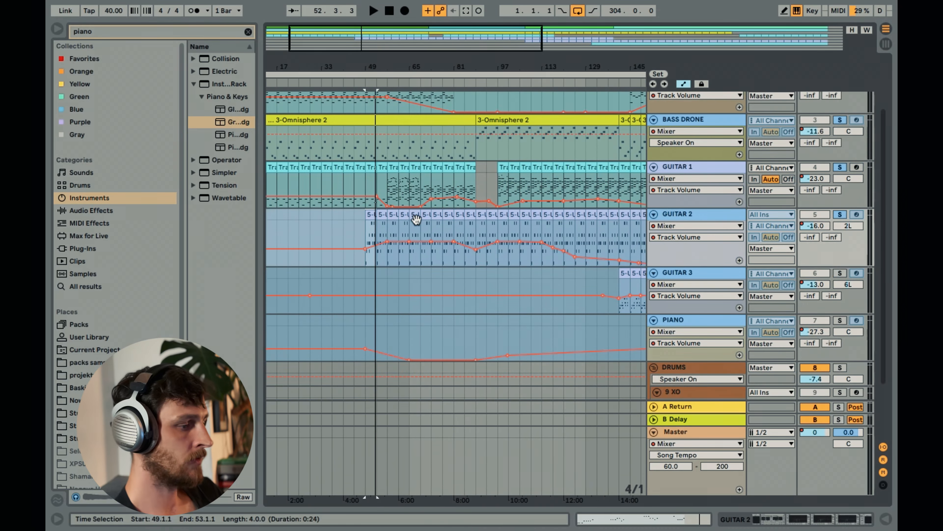
{"action": "left_click", "coordinate": [364, 233]}
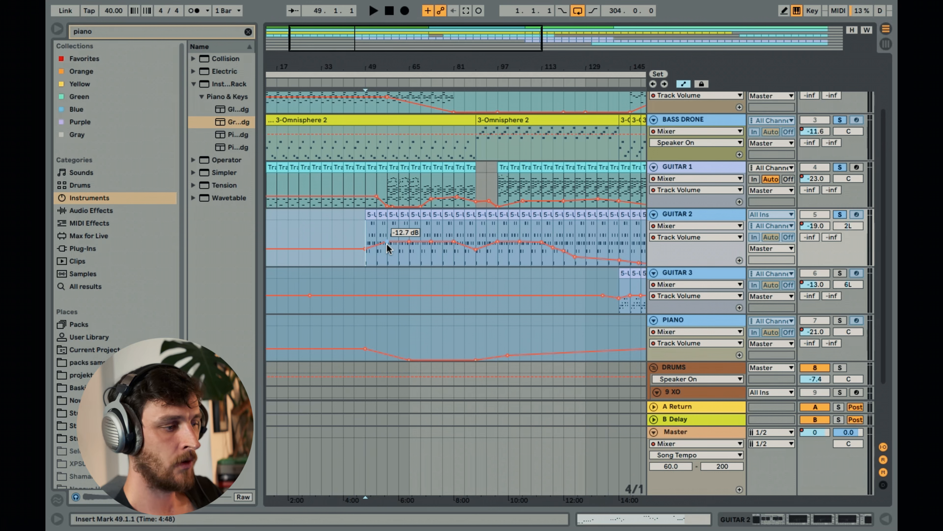
{"action": "left_click_drag", "start_coordinate": [392, 49], "coordinate": [396, 37]}
{"action": "scroll", "coordinate": [392, 50], "scroll_direction": "up", "scroll_amount": 4}
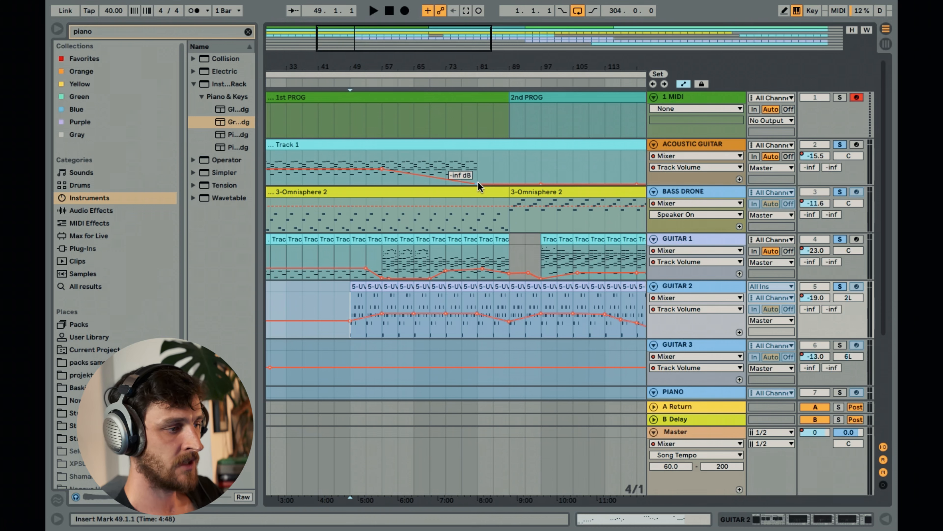
{"action": "scroll", "coordinate": [384, 170], "scroll_direction": "right", "scroll_amount": 3}
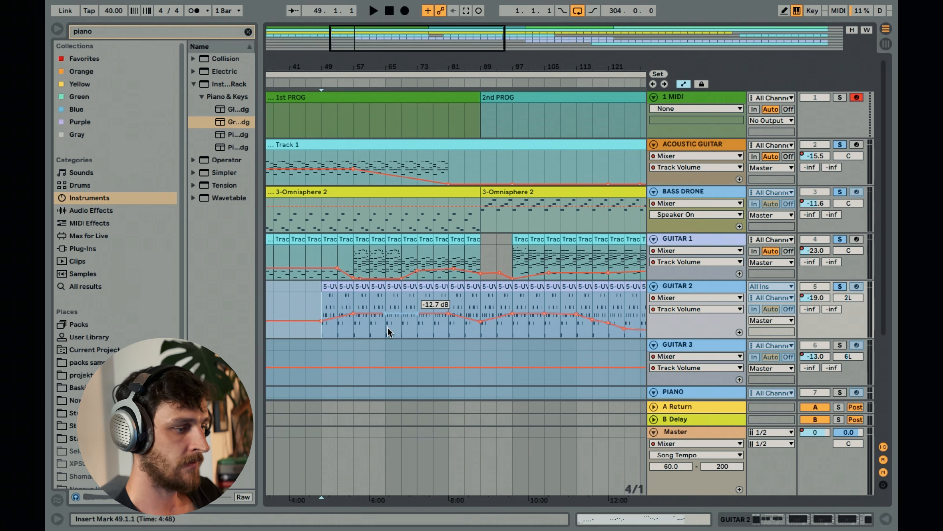
{"action": "left_click_drag", "start_coordinate": [409, 42], "coordinate": [356, 37]}
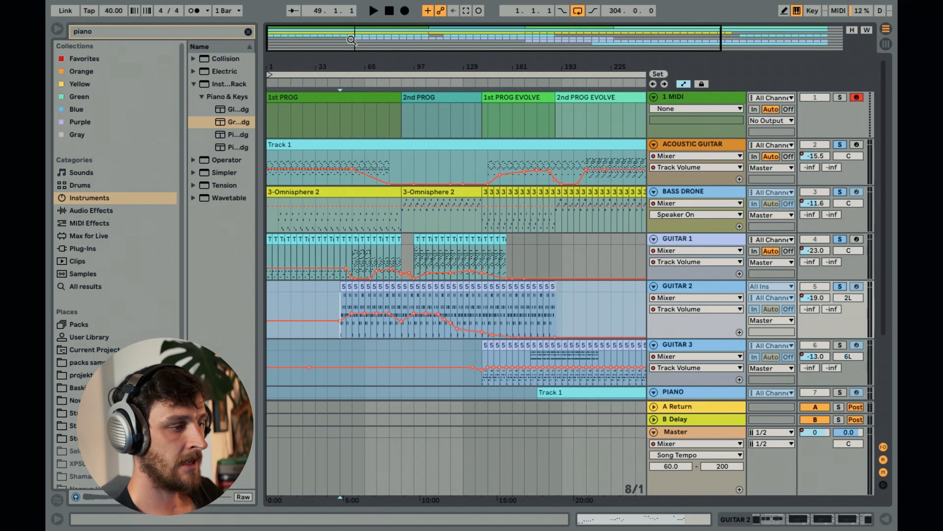
- Set the insert marker at bar 89 where 2nd PROG begins, solo only BASS DRONE, and open its clip there
{"action": "left_click_drag", "start_coordinate": [351, 40], "coordinate": [351, 41]}
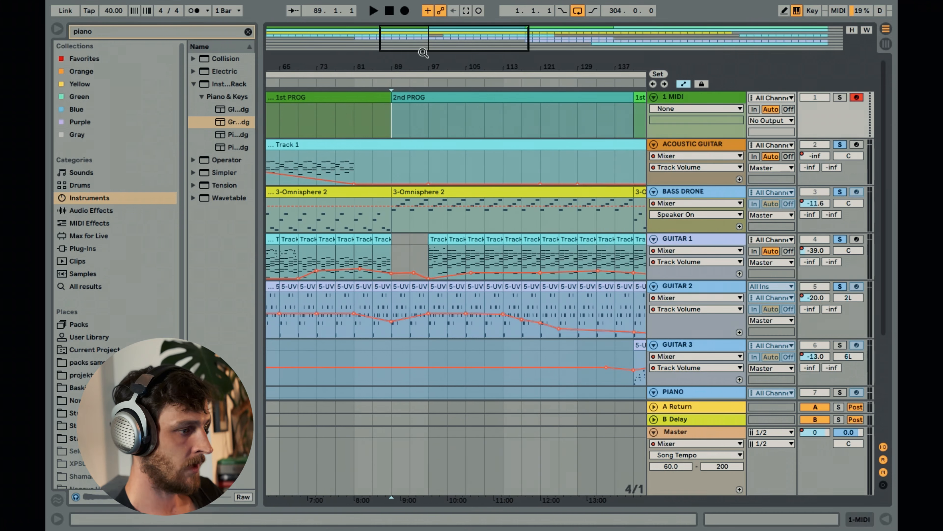
{"action": "left_click_drag", "start_coordinate": [423, 48], "coordinate": [423, 56]}
{"action": "left_click", "coordinate": [398, 167]}
{"action": "left_click", "coordinate": [384, 218]}
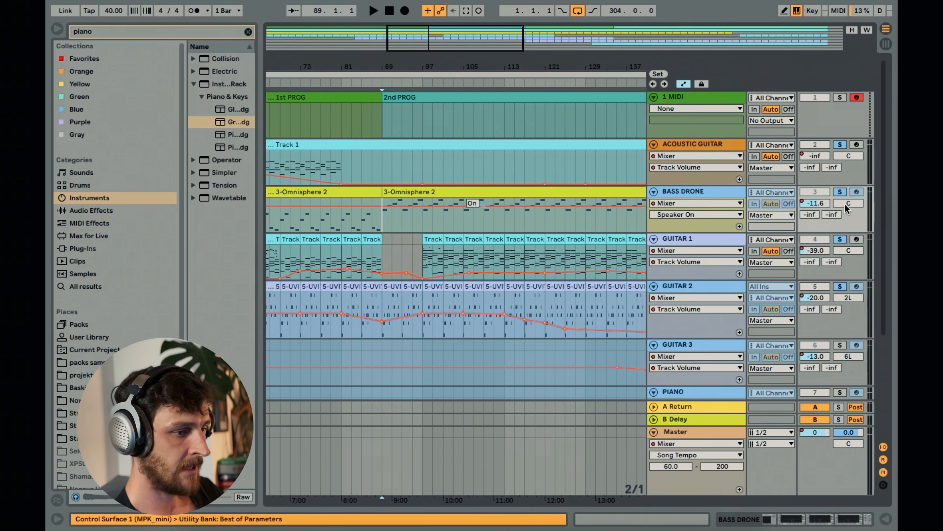
{"action": "double_click", "coordinate": [398, 192]}
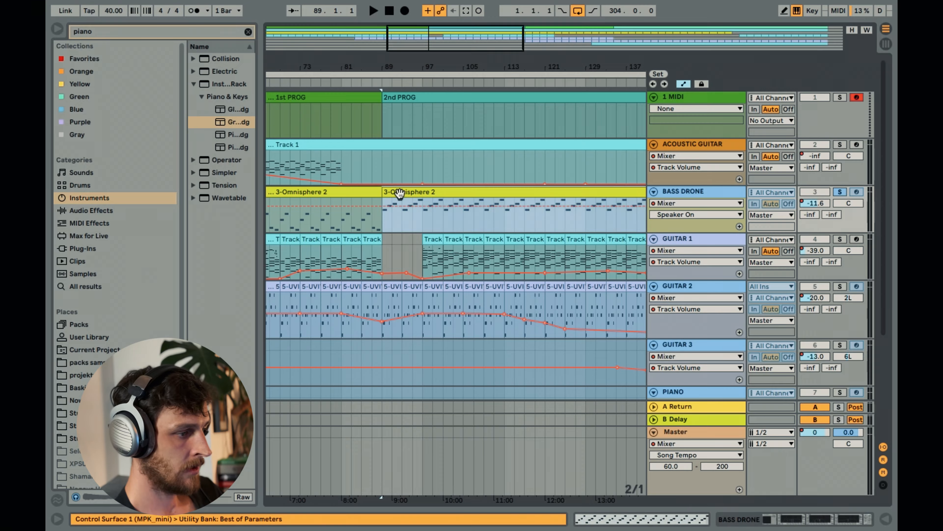
- Play the soloed BASS DRONE from bar 89, follow the notes of its 2nd PROG clip, and return to the arrangement
{"action": "left_click_drag", "start_coordinate": [296, 100], "coordinate": [308, 261]}
{"action": "key", "text": "space"}
{"action": "scroll", "coordinate": [309, 263], "scroll_direction": "up", "scroll_amount": 4}
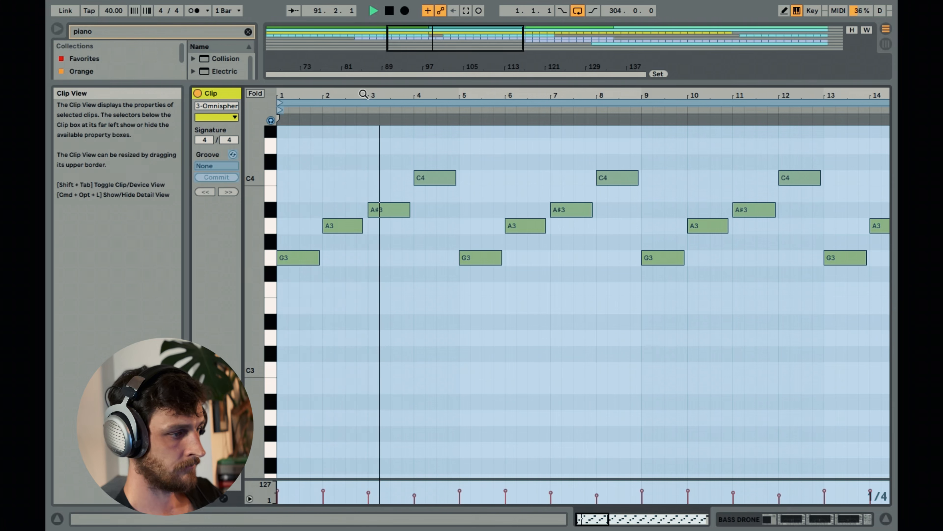
{"action": "left_click_drag", "start_coordinate": [362, 93], "coordinate": [350, 86]}
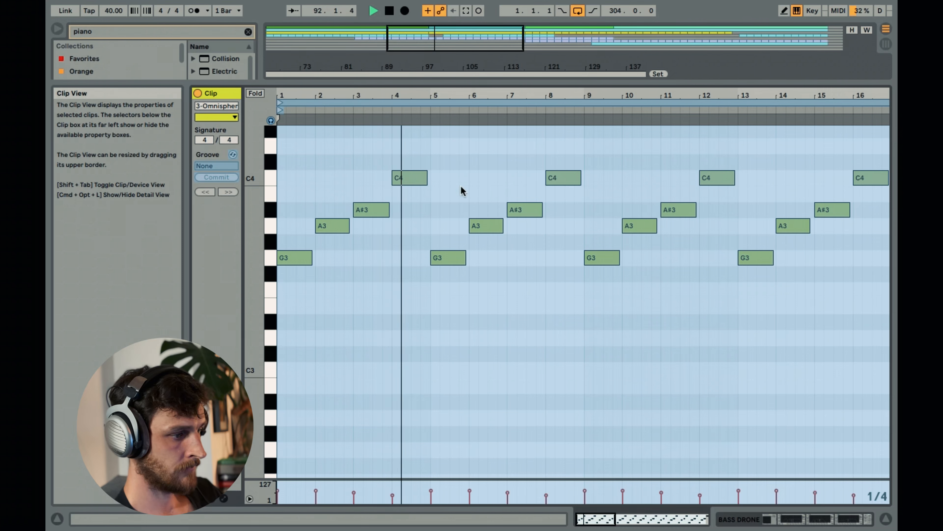
{"action": "key", "text": "space"}
{"action": "left_click", "coordinate": [886, 519]}
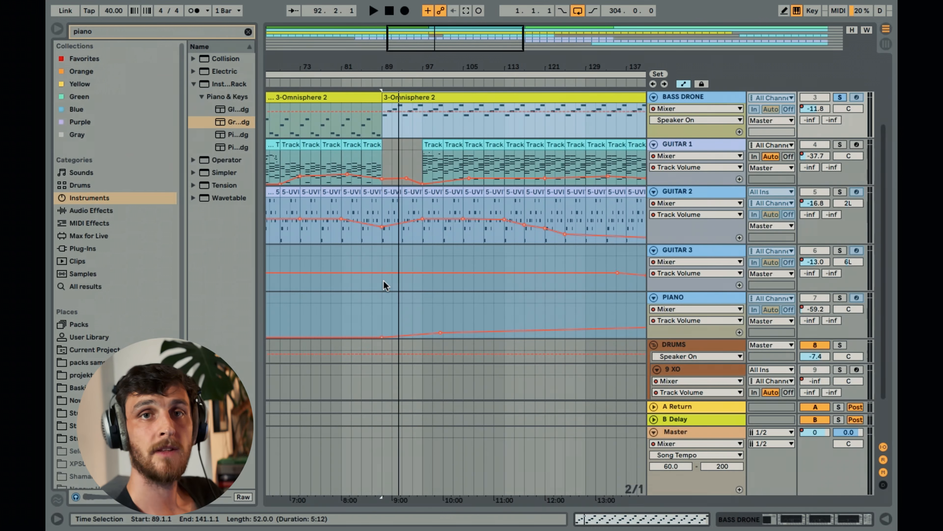
- Examine the whole arrangement from 1st PROG through 2nd PROG EVOLVE
{"action": "left_click_drag", "start_coordinate": [372, 67], "coordinate": [372, 41]}
{"action": "scroll", "coordinate": [385, 263], "scroll_direction": "up", "scroll_amount": 3}
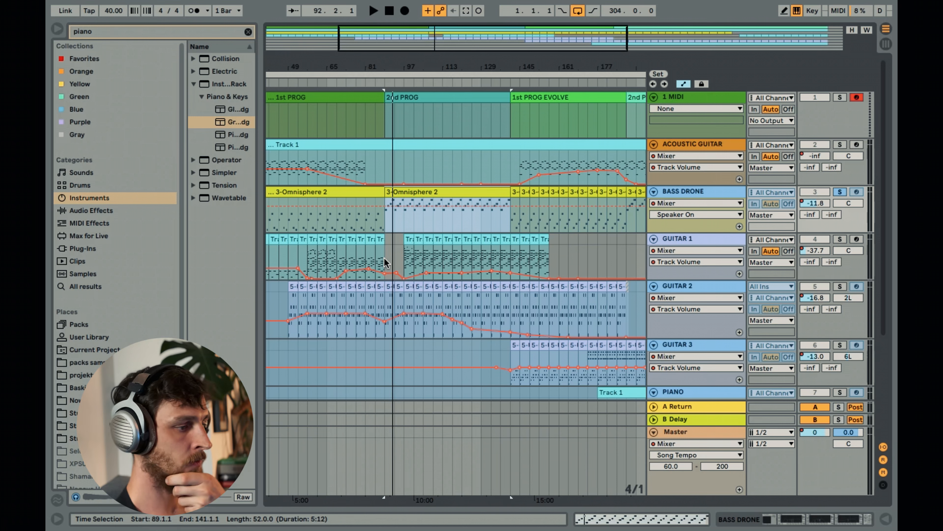
{"action": "left_click_drag", "start_coordinate": [405, 49], "coordinate": [396, 44]}
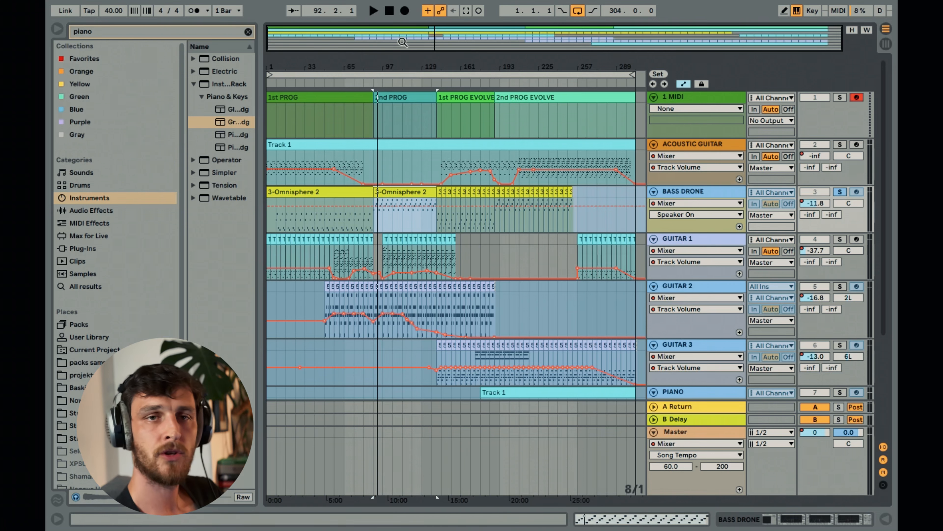
{"action": "left_click_drag", "start_coordinate": [401, 43], "coordinate": [424, 45]}
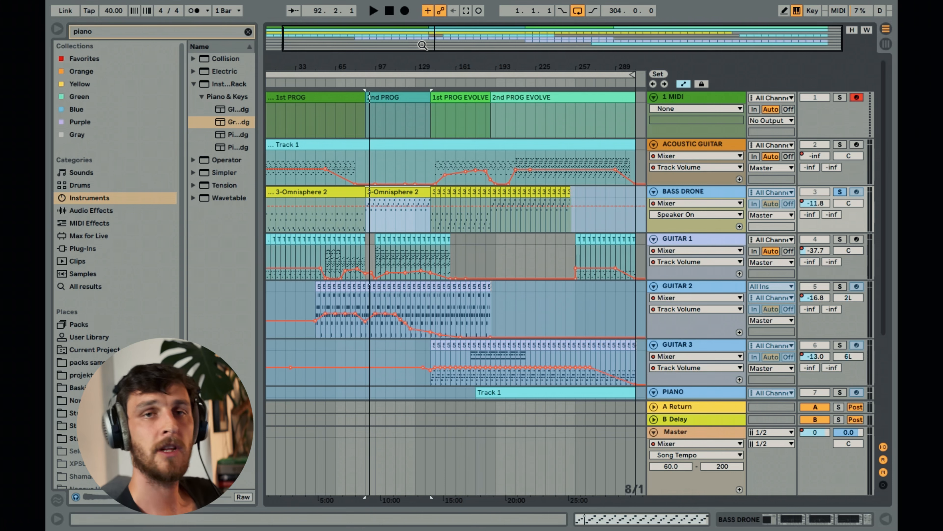
{"action": "left_click_drag", "start_coordinate": [423, 44], "coordinate": [409, 41]}
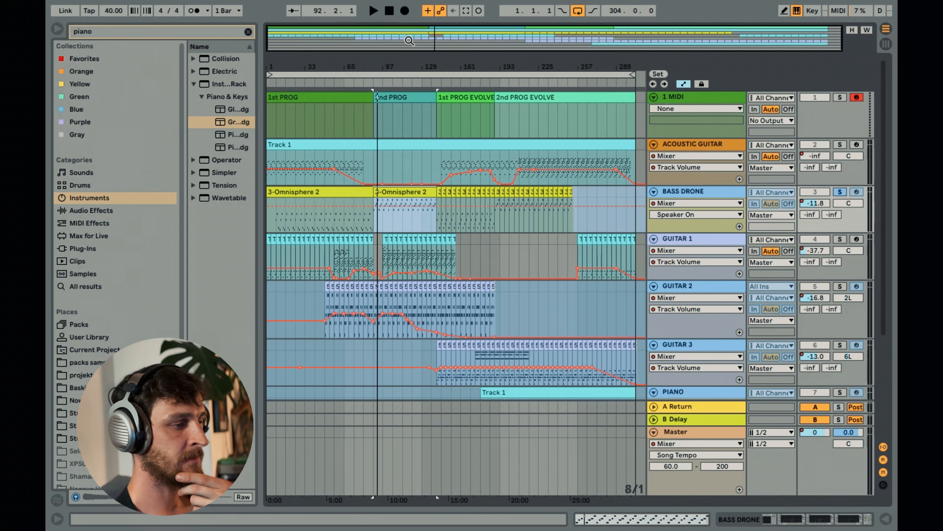
- Play GUITAR 2 soloed from bar 89 at the start of 2nd PROG, adding BASS DRONE to the solo during playback
{"action": "left_click_drag", "start_coordinate": [410, 41], "coordinate": [413, 103]}
{"action": "left_click", "coordinate": [347, 310]}
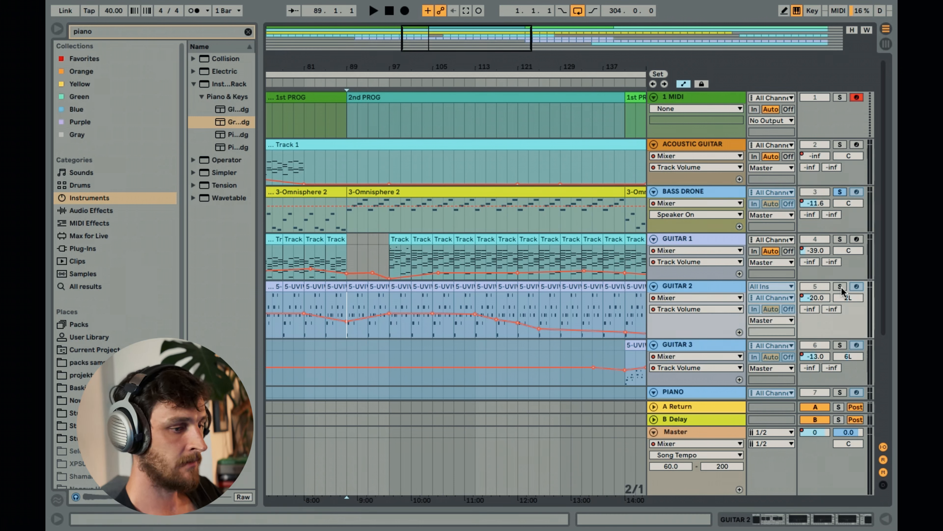
{"action": "left_click", "coordinate": [840, 287]}
{"action": "key", "text": "space"}
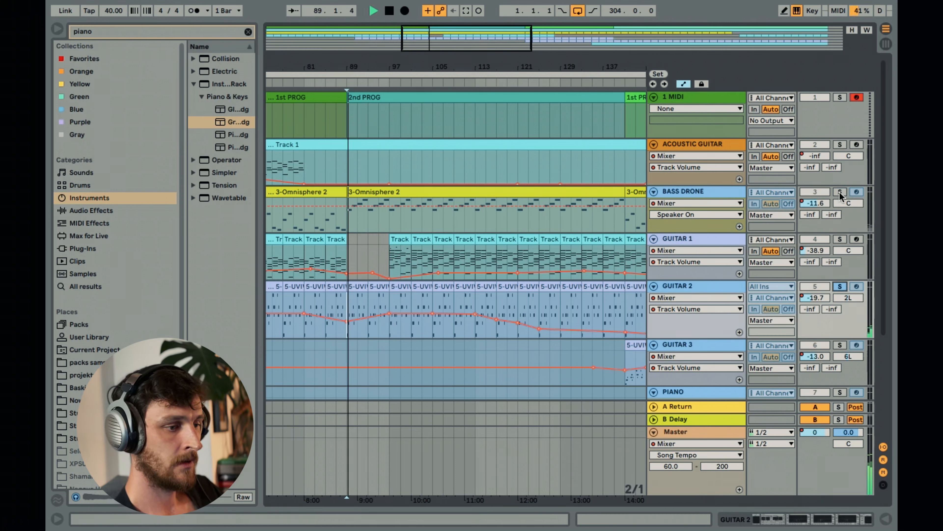
{"action": "left_click", "coordinate": [840, 193]}
{"action": "left_click_drag", "start_coordinate": [465, 45], "coordinate": [449, 119]}
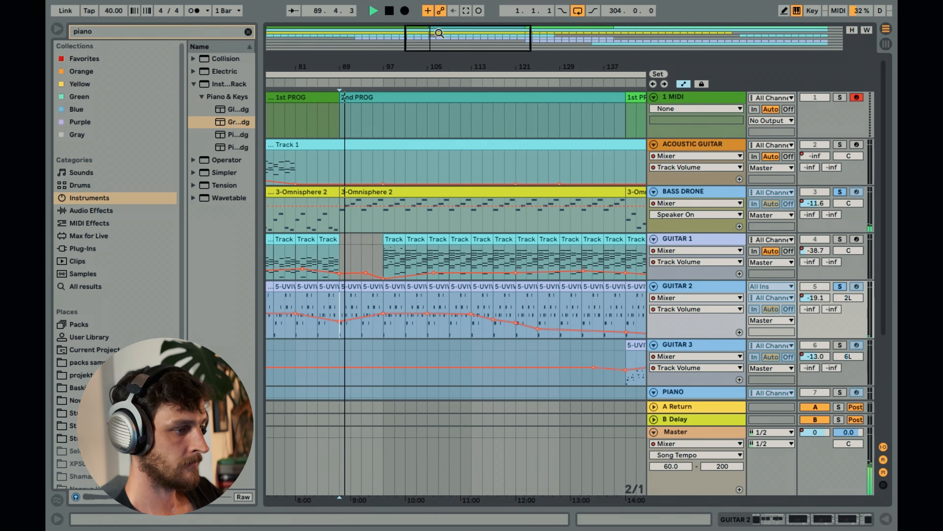
{"action": "left_click_drag", "start_coordinate": [439, 33], "coordinate": [464, 48]}
{"action": "scroll", "coordinate": [471, 275], "scroll_direction": "down", "scroll_amount": 1}
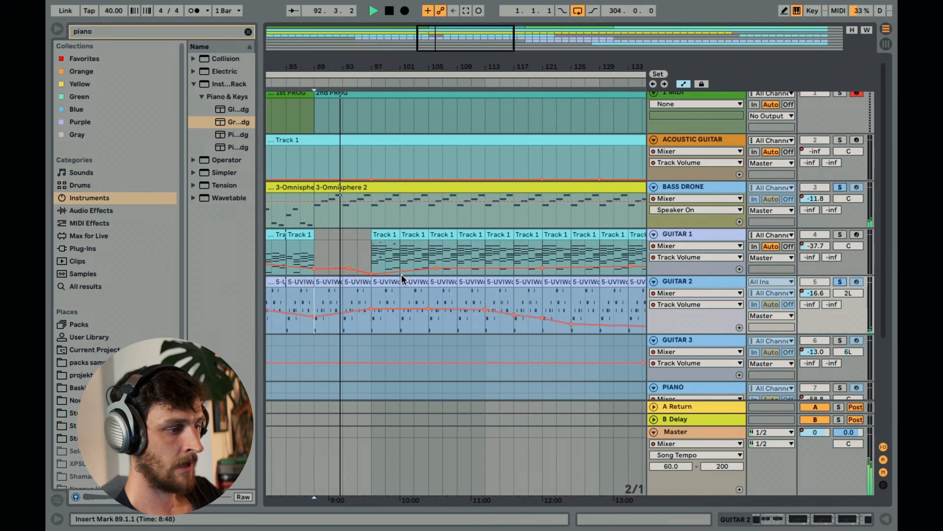
- Examine the chord notes of the GUITAR 1 clip at bar 109 in the note editor and return to the arrangement
{"action": "left_click", "coordinate": [372, 261]}
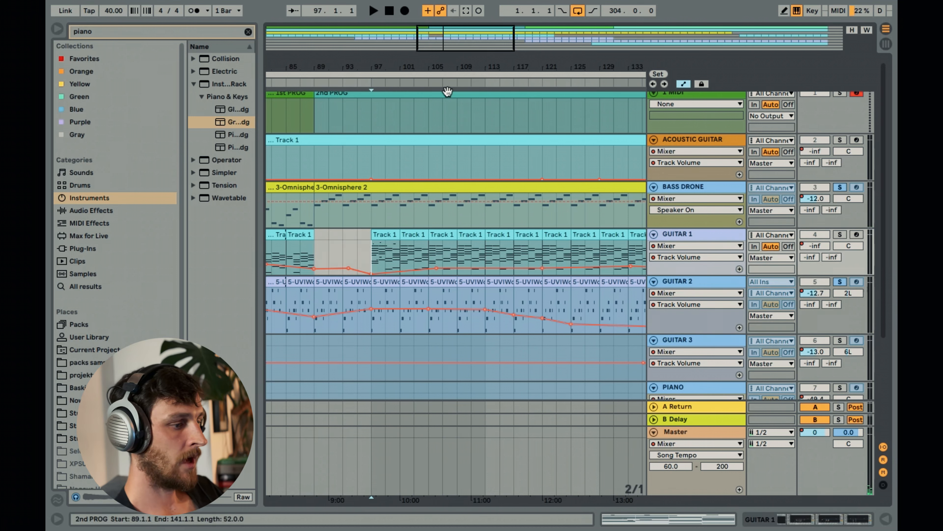
{"action": "left_click", "coordinate": [431, 256]}
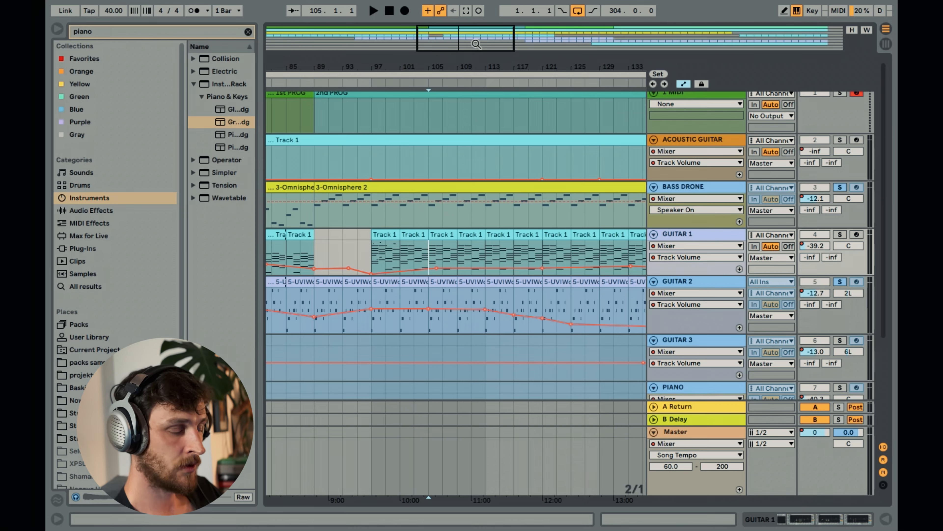
{"action": "mouse_move", "coordinate": [469, 37]}
{"action": "left_mouse_down"}
{"action": "mouse_move", "coordinate": [466, 70]}
{"action": "mouse_move", "coordinate": [471, 36]}
{"action": "left_mouse_up"}
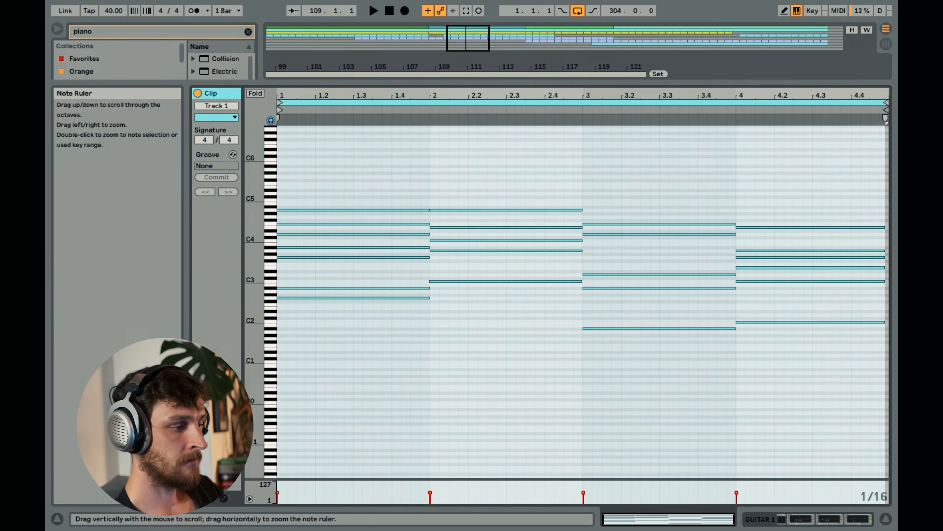
{"action": "left_click_drag", "start_coordinate": [255, 253], "coordinate": [280, 254]}
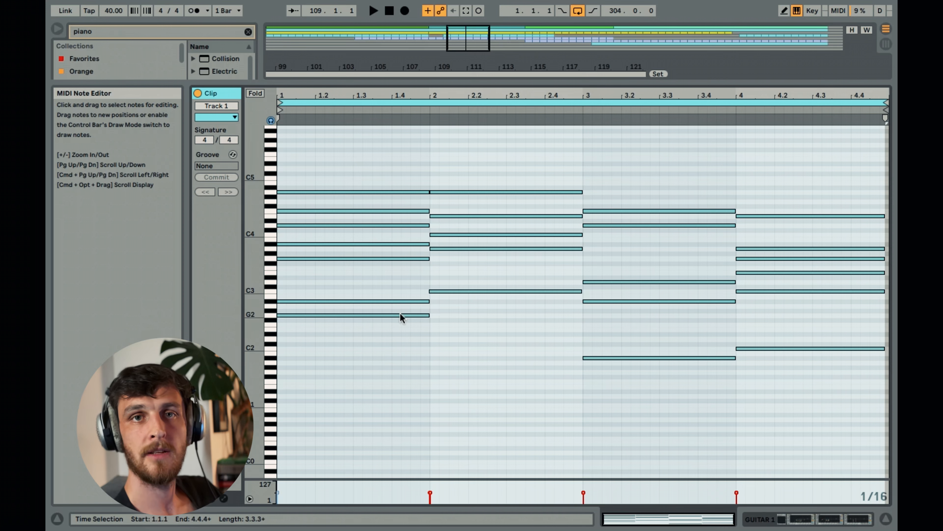
{"action": "left_click", "coordinate": [886, 518]}
- Play GUITAR 1 soloed from bar 109
{"action": "scroll", "coordinate": [389, 229], "scroll_direction": "up", "scroll_amount": 2}
{"action": "left_click", "coordinate": [414, 153]}
{"action": "key", "text": "space"}
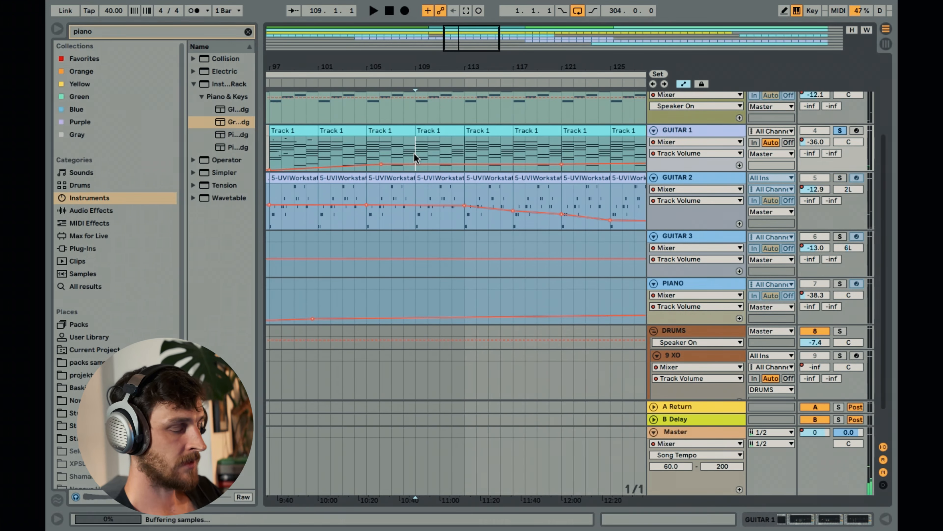
{"action": "key", "text": "space"}
{"action": "left_click_drag", "start_coordinate": [472, 42], "coordinate": [473, 23]}
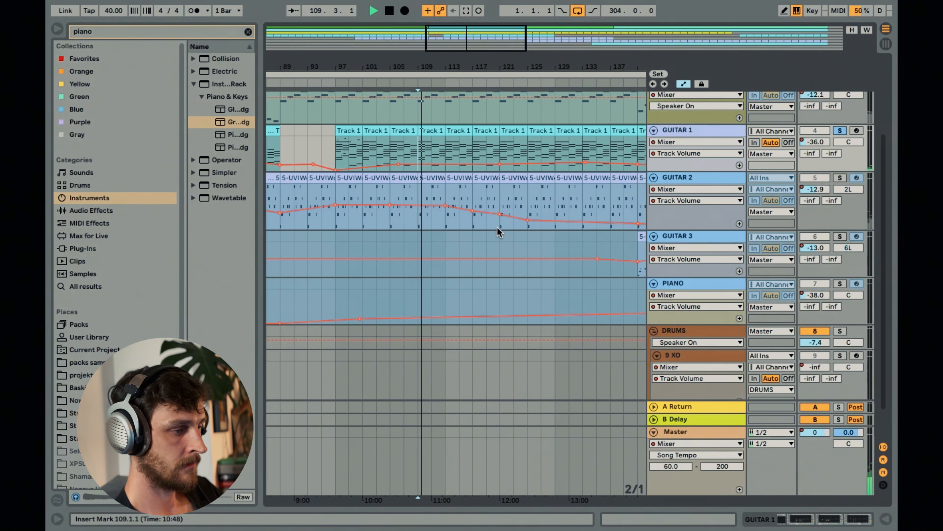
- Follow the notes of the GUITAR 1 clip at bar 109 in the note editor during playback, and return to the arrangement
{"action": "double_click", "coordinate": [433, 131]}
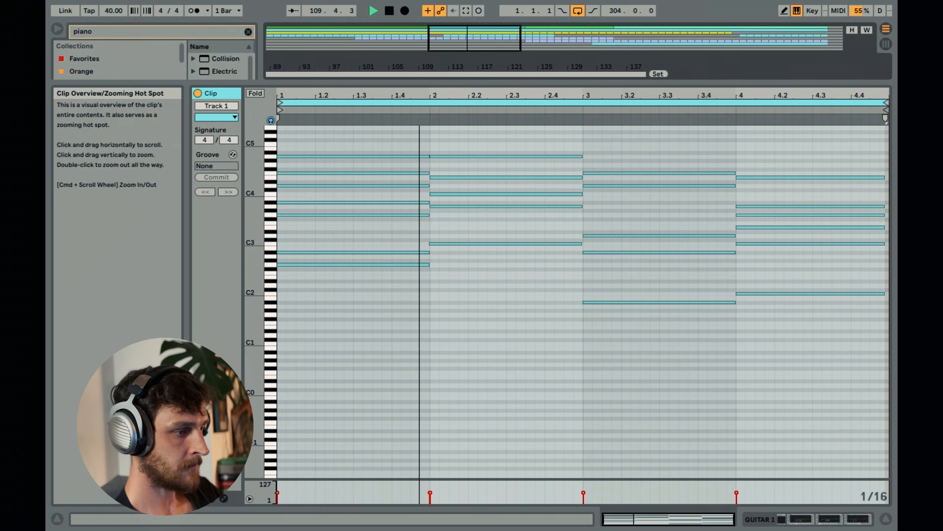
{"action": "mouse_move", "coordinate": [452, 93]}
{"action": "left_mouse_down"}
{"action": "mouse_move", "coordinate": [452, 102]}
{"action": "mouse_move", "coordinate": [493, 104]}
{"action": "mouse_move", "coordinate": [456, 95]}
{"action": "left_mouse_up"}
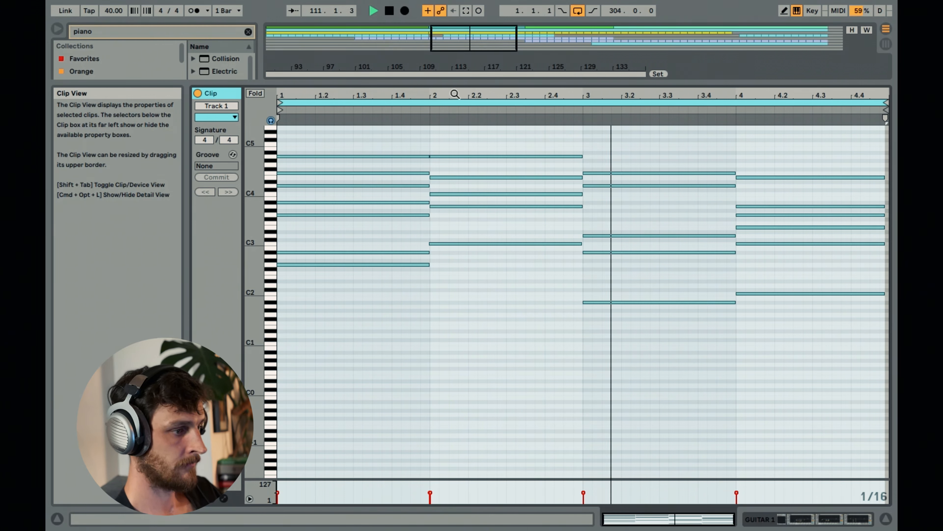
{"action": "left_click_drag", "start_coordinate": [453, 93], "coordinate": [457, 93]}
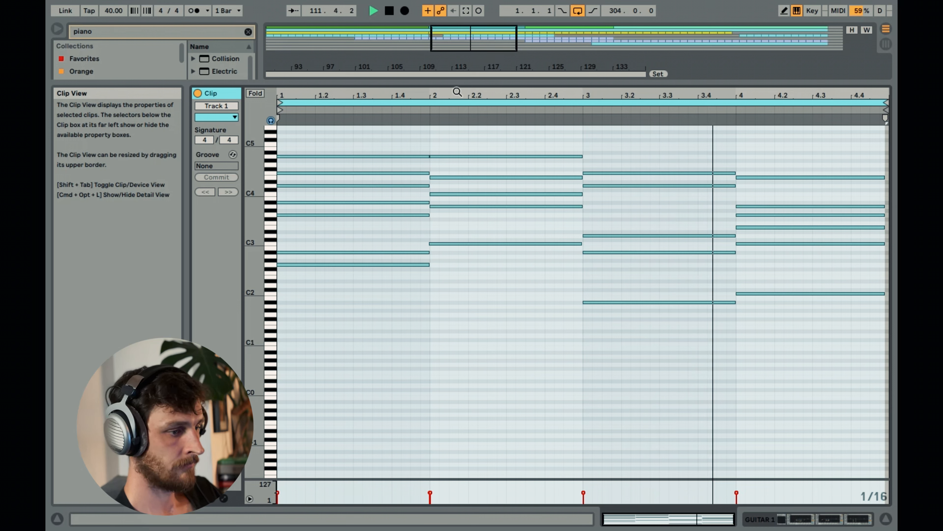
{"action": "left_click", "coordinate": [457, 92]}
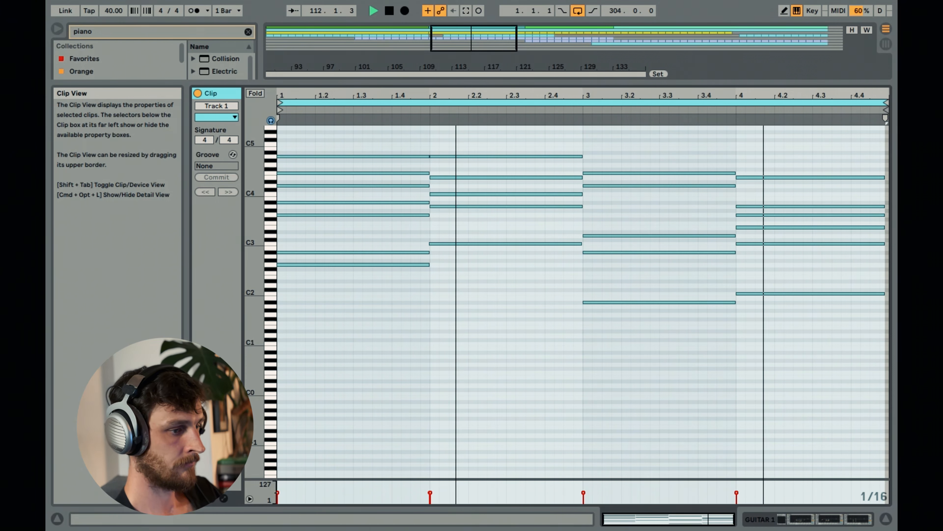
{"action": "left_click", "coordinate": [886, 520]}
- Add BASS DRONE and GUITAR 2 to the soloed GUITAR 1 and play the three together from bar 109
{"action": "scroll", "coordinate": [548, 277], "scroll_direction": "up", "scroll_amount": 4}
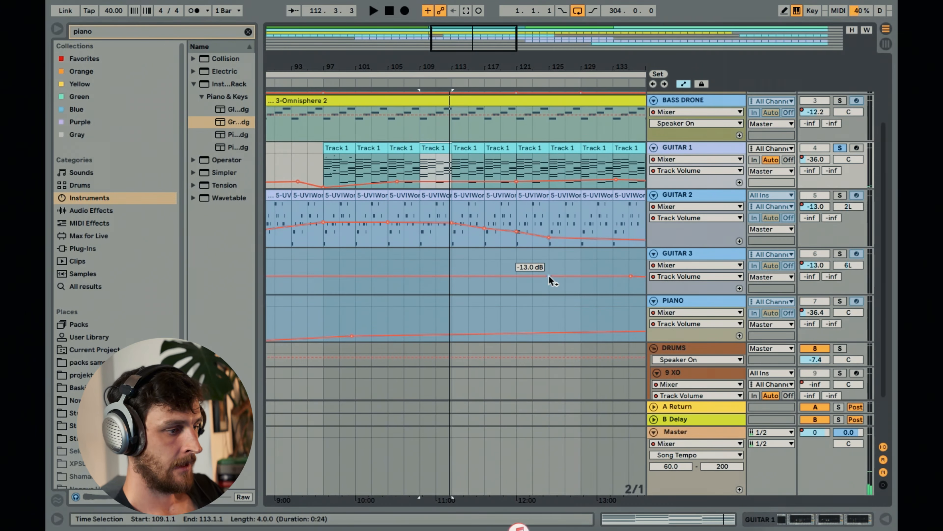
{"action": "scroll", "coordinate": [549, 277], "scroll_direction": "up", "scroll_amount": 1}
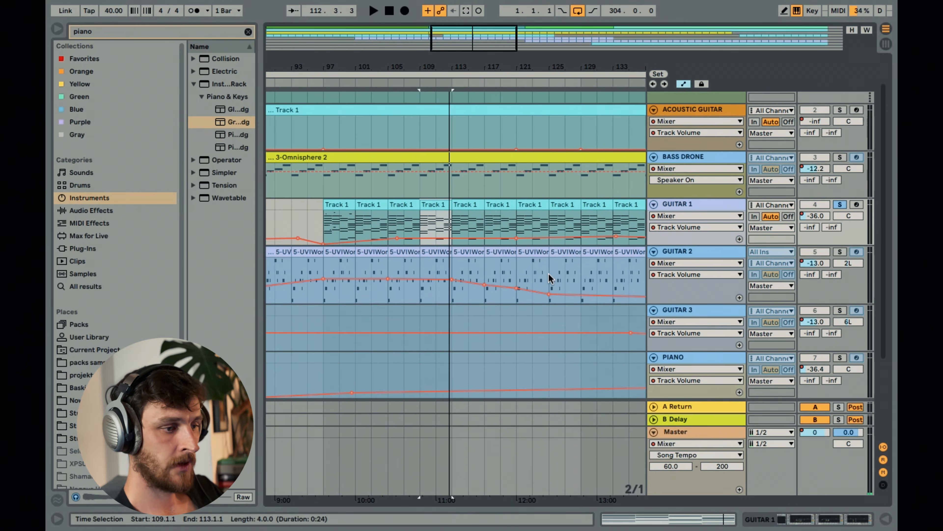
{"action": "left_click", "coordinate": [839, 158]}
{"action": "left_click", "coordinate": [840, 252]}
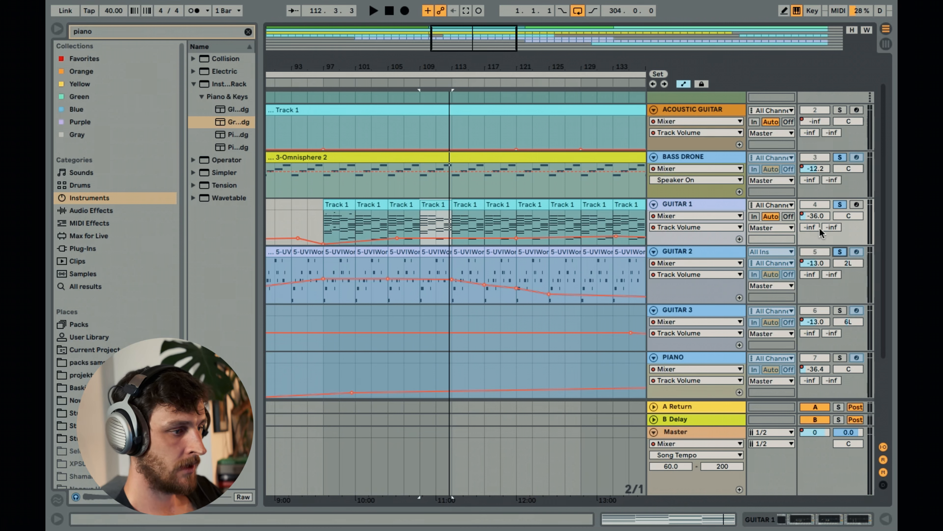
{"action": "left_click_drag", "start_coordinate": [488, 50], "coordinate": [534, 28]}
{"action": "key", "text": "space"}
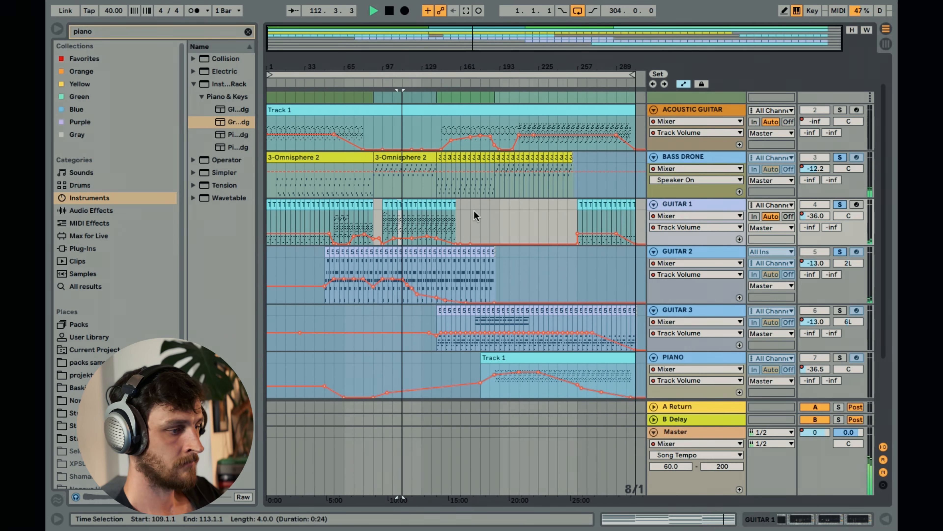
{"action": "key", "text": "space"}
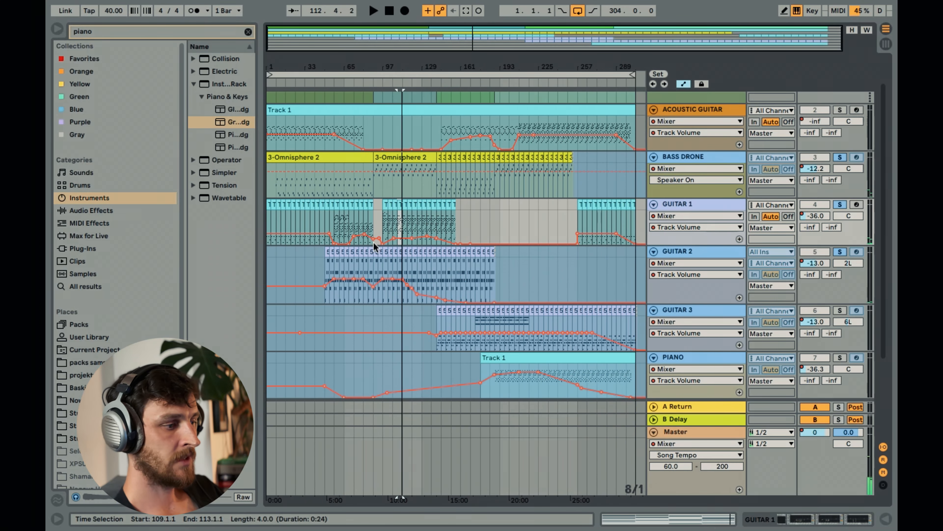
- Set the insert marker at bar 97 on GUITAR 1 and examine its volume automation there
{"action": "left_click_drag", "start_coordinate": [367, 47], "coordinate": [416, 99]}
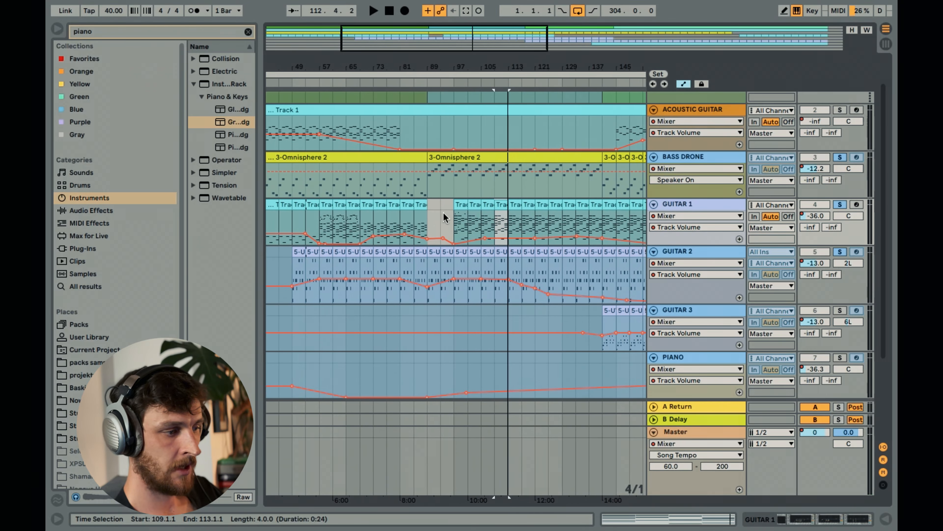
{"action": "left_click", "coordinate": [452, 226]}
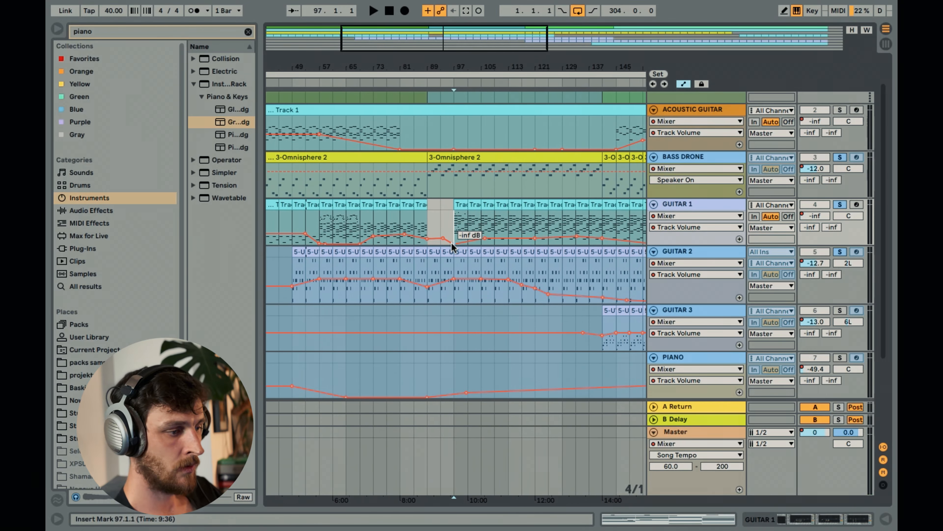
{"action": "mouse_move", "coordinate": [450, 243]}
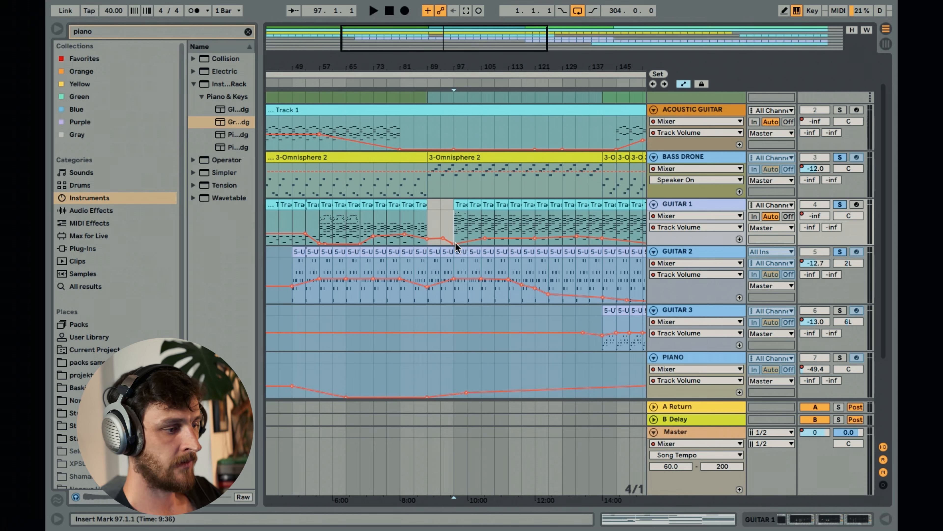
- Examine the volume fades of GUITAR 1 and GUITAR 2 and the GUITAR 3 entry in the 1st PROG EVOLVE section
{"action": "left_click_drag", "start_coordinate": [455, 39], "coordinate": [537, 28]}
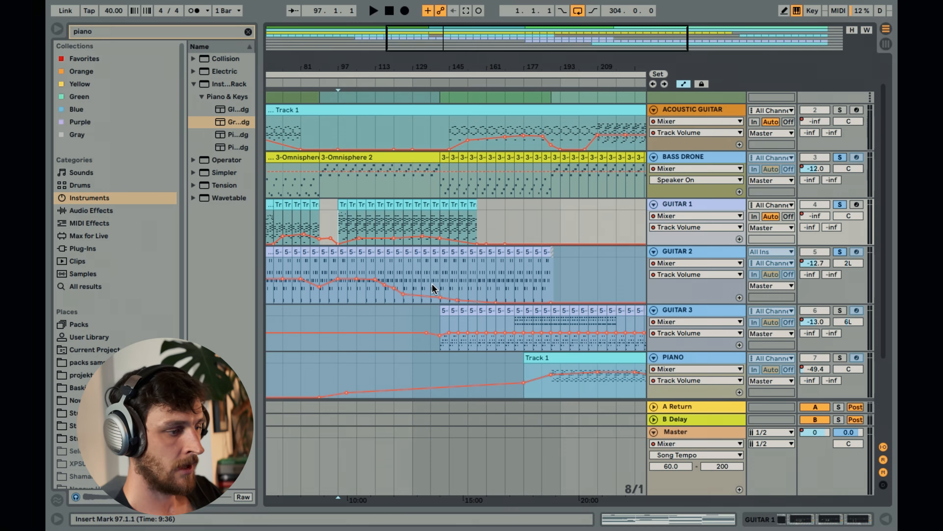
{"action": "mouse_move", "coordinate": [533, 34]}
{"action": "left_mouse_down"}
{"action": "mouse_move", "coordinate": [518, 37]}
{"action": "mouse_move", "coordinate": [587, 30]}
{"action": "mouse_move", "coordinate": [548, 37]}
{"action": "left_mouse_up"}
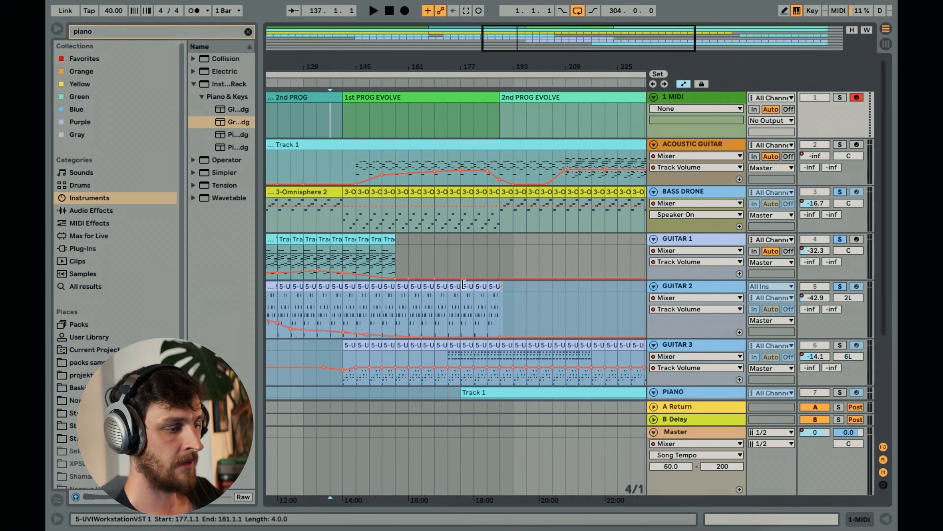
{"action": "scroll", "coordinate": [450, 285], "scroll_direction": "down", "scroll_amount": 3}
{"action": "scroll", "coordinate": [424, 275], "scroll_direction": "up", "scroll_amount": 3}
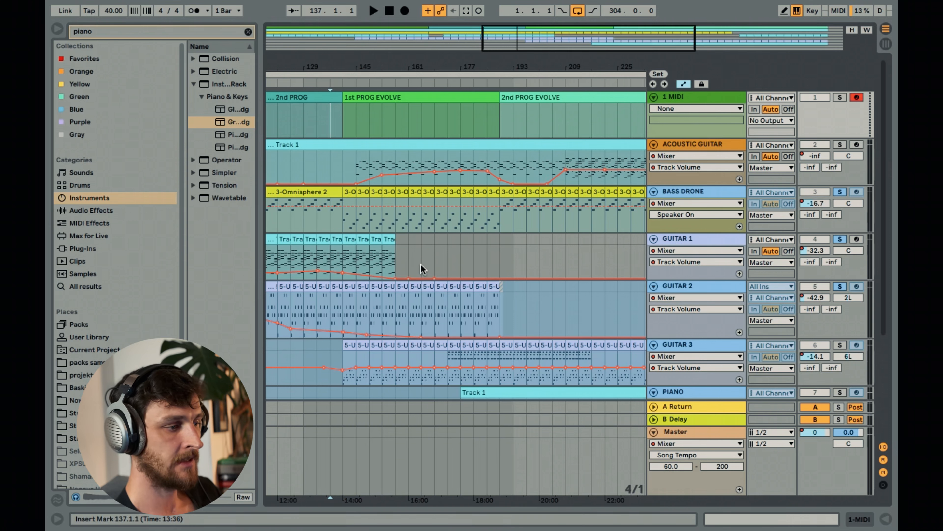
{"action": "scroll", "coordinate": [422, 266], "scroll_direction": "down", "scroll_amount": 1}
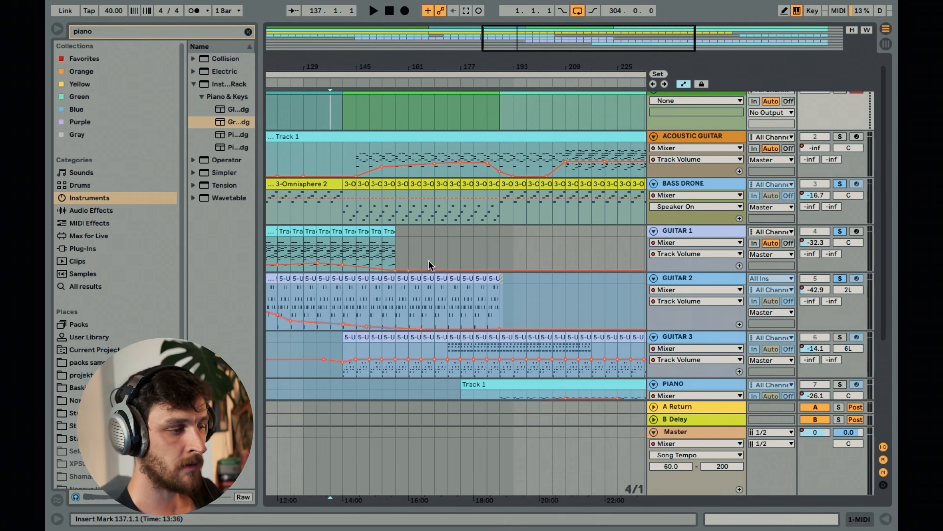
{"action": "scroll", "coordinate": [430, 261], "scroll_direction": "down", "scroll_amount": 1}
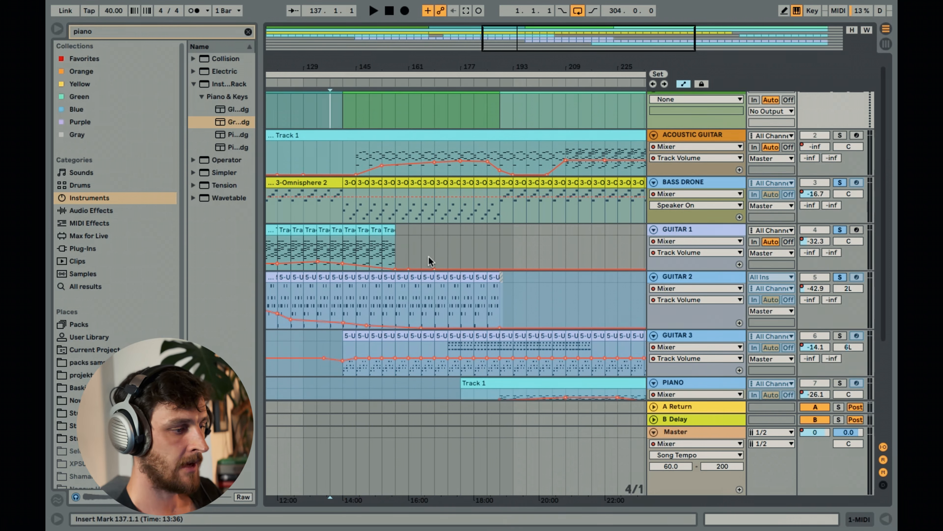
{"action": "scroll", "coordinate": [430, 297], "scroll_direction": "down", "scroll_amount": 2}
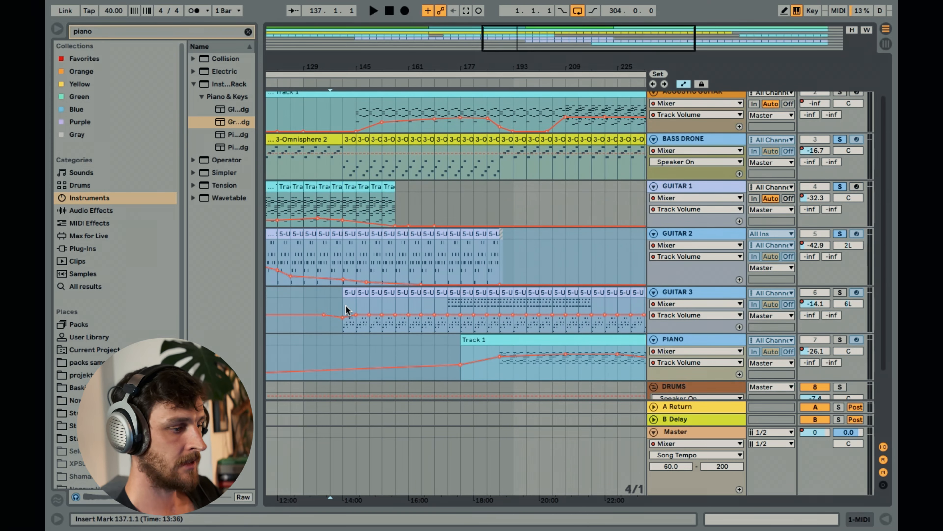
- Solo GUITAR 3, play its clip at bar 157 with the notes open in the note editor, and return to the arrangement
{"action": "left_click", "coordinate": [839, 293]}
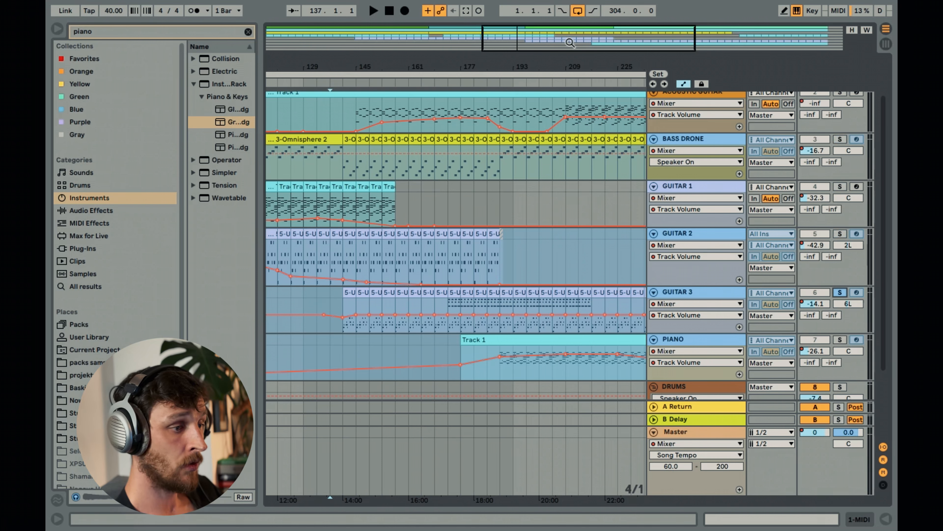
{"action": "left_click_drag", "start_coordinate": [570, 42], "coordinate": [554, 55]}
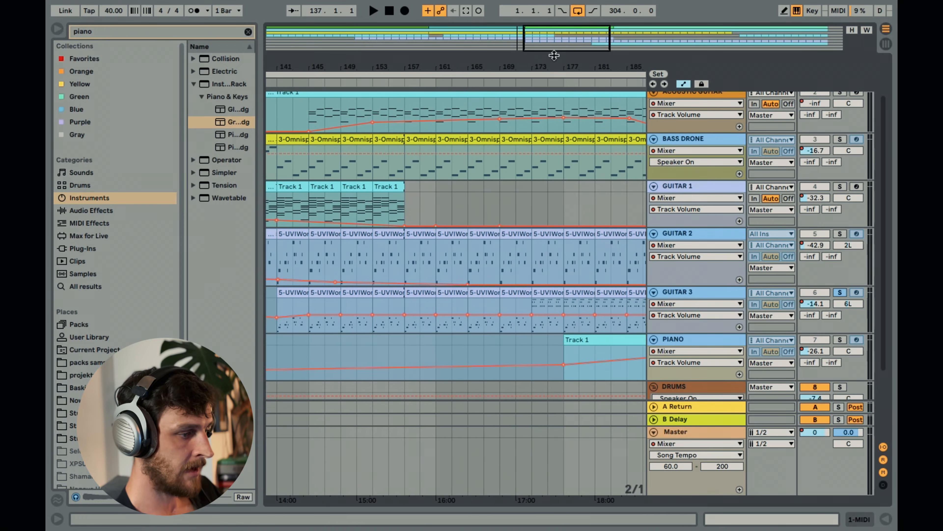
{"action": "double_click", "coordinate": [422, 294]}
{"action": "key", "text": "space"}
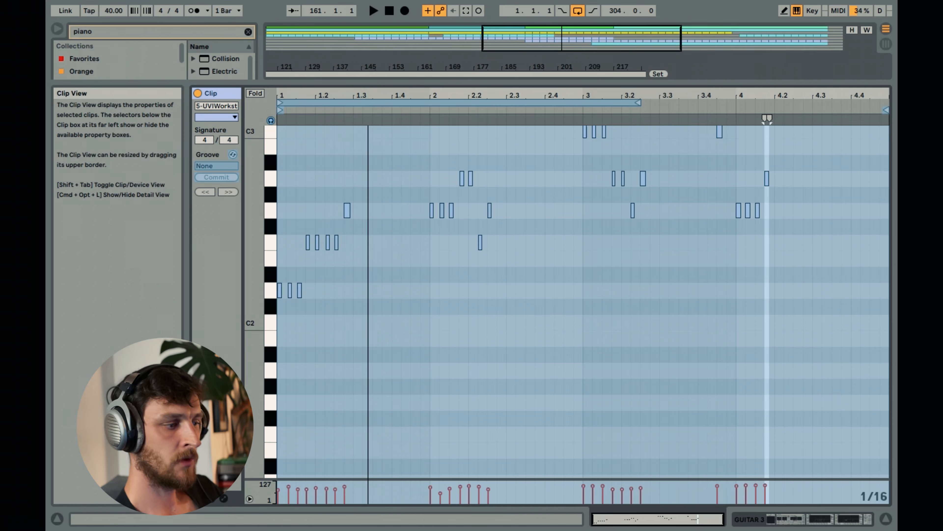
{"action": "key", "text": "space"}
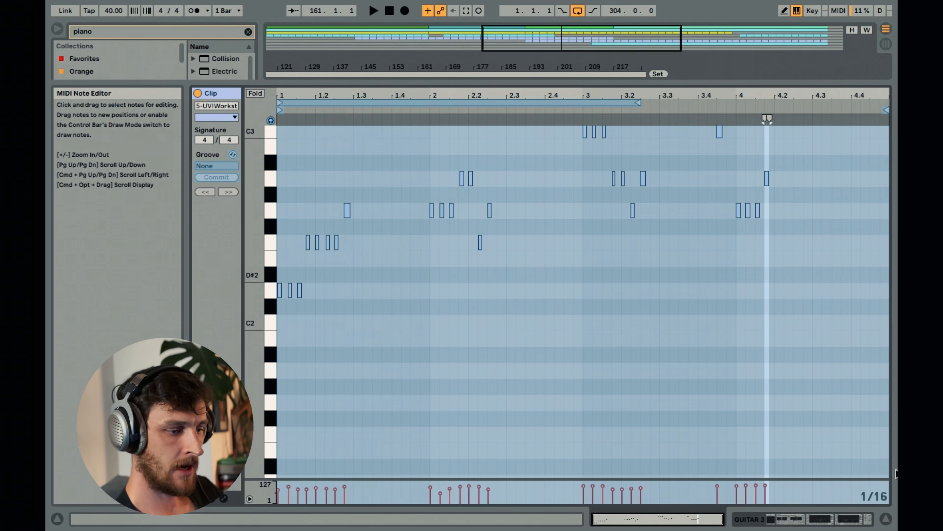
{"action": "left_click", "coordinate": [886, 519]}
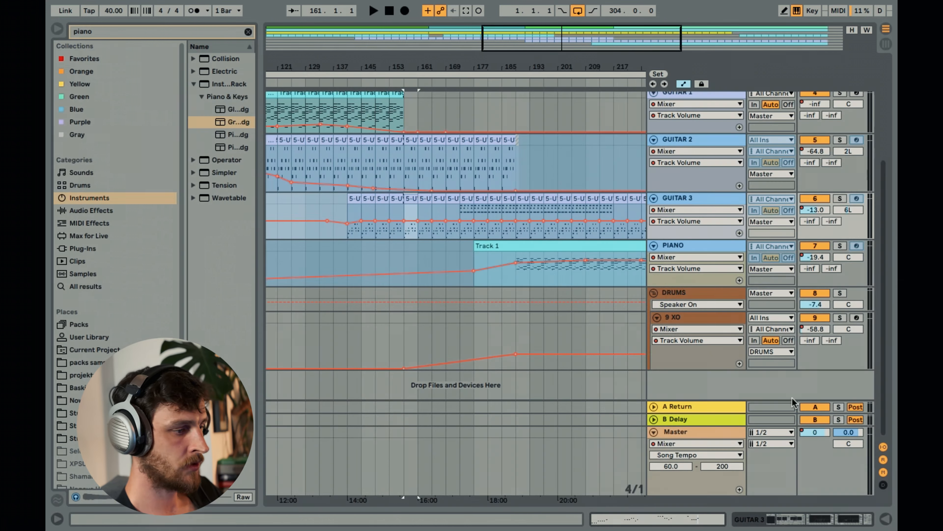
- Solo BASS DRONE and GUITAR 3 and play them together from bar 157
{"action": "scroll", "coordinate": [406, 261], "scroll_direction": "up", "scroll_amount": 1}
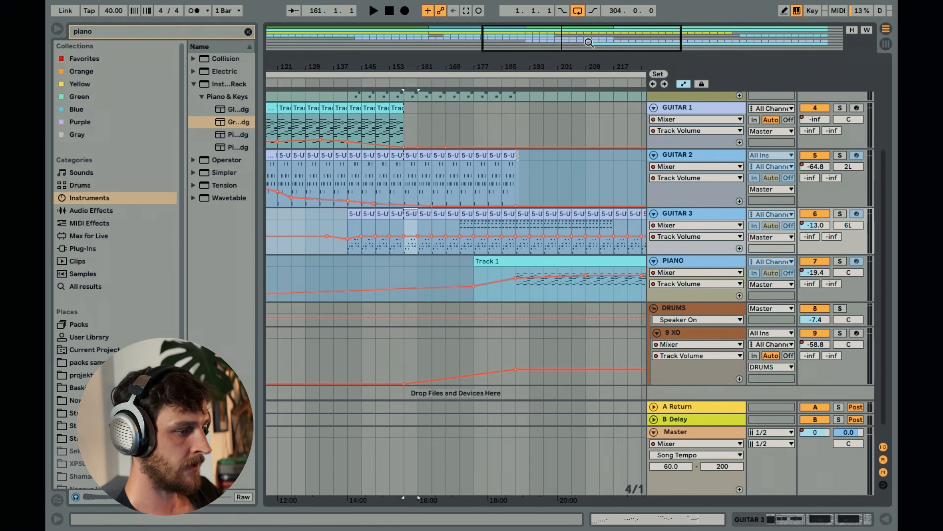
{"action": "left_click_drag", "start_coordinate": [588, 43], "coordinate": [573, 61]}
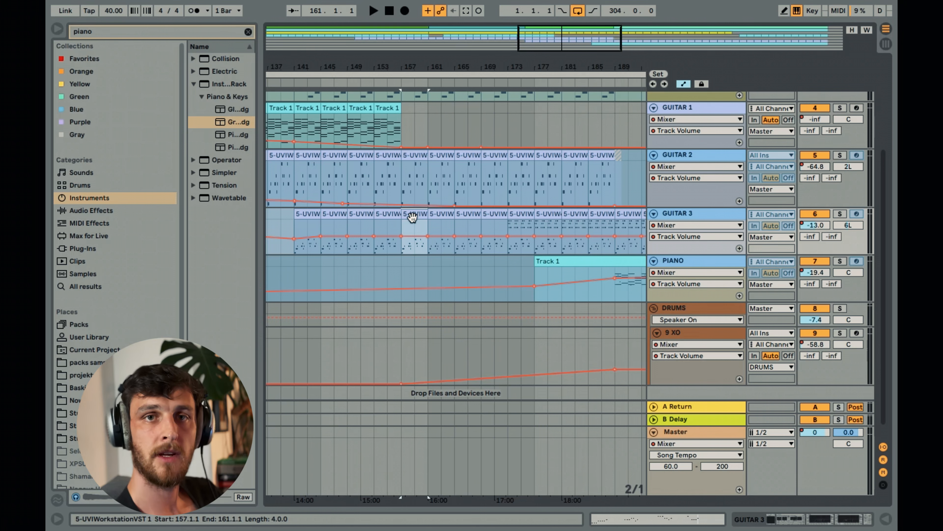
{"action": "left_click_drag", "start_coordinate": [464, 67], "coordinate": [425, 31]}
{"action": "scroll", "coordinate": [462, 201], "scroll_direction": "up", "scroll_amount": 2}
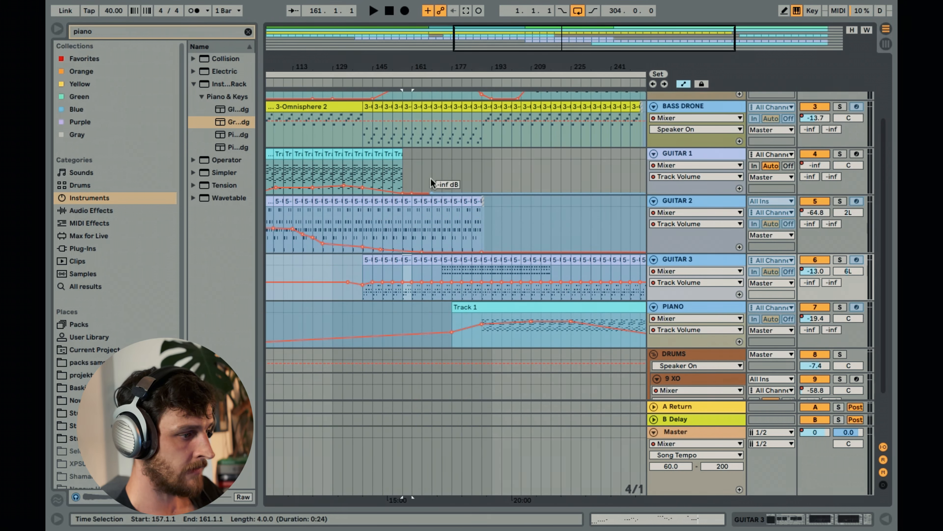
{"action": "left_click", "coordinate": [401, 133]}
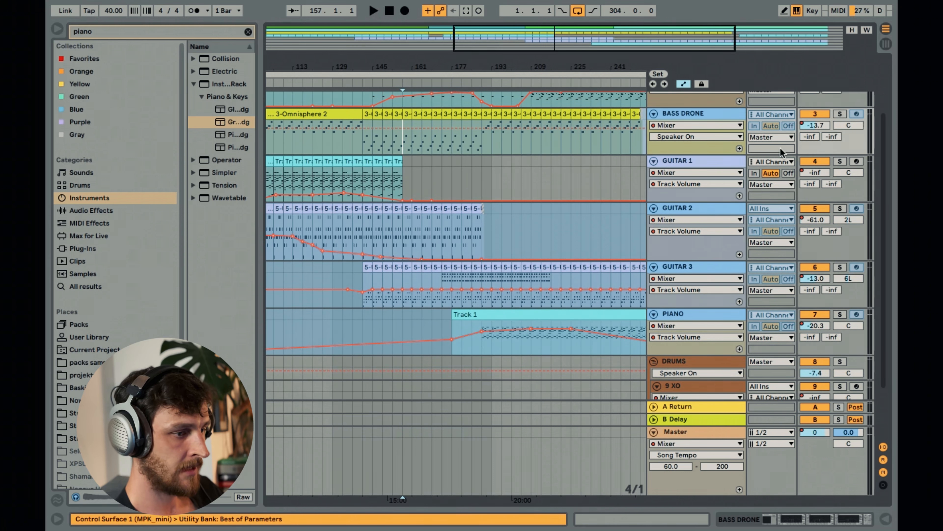
{"action": "scroll", "coordinate": [809, 142], "scroll_direction": "up", "scroll_amount": 1}
{"action": "key", "text": "space"}
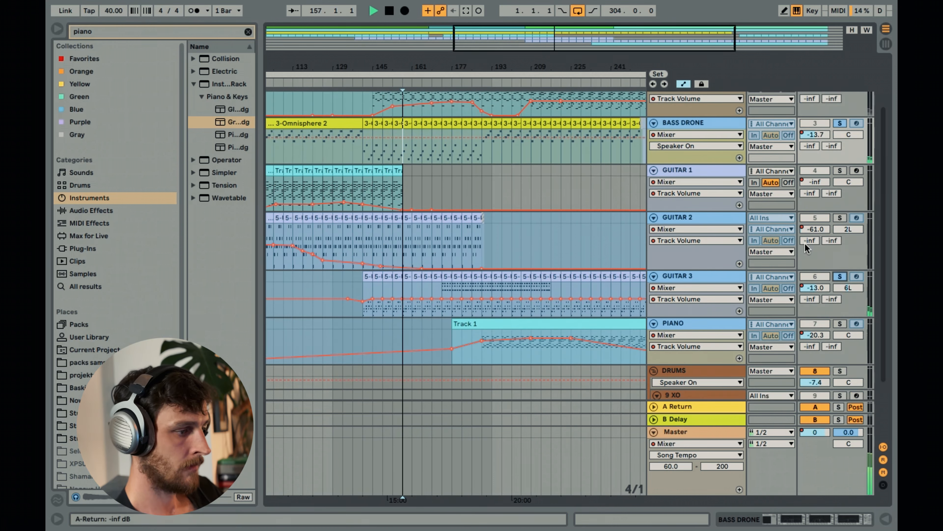
- Add ACOUSTIC GUITAR to the soloed BASS DRONE and GUITAR 3 during playback
{"action": "scroll", "coordinate": [650, 245], "scroll_direction": "up", "scroll_amount": 3}
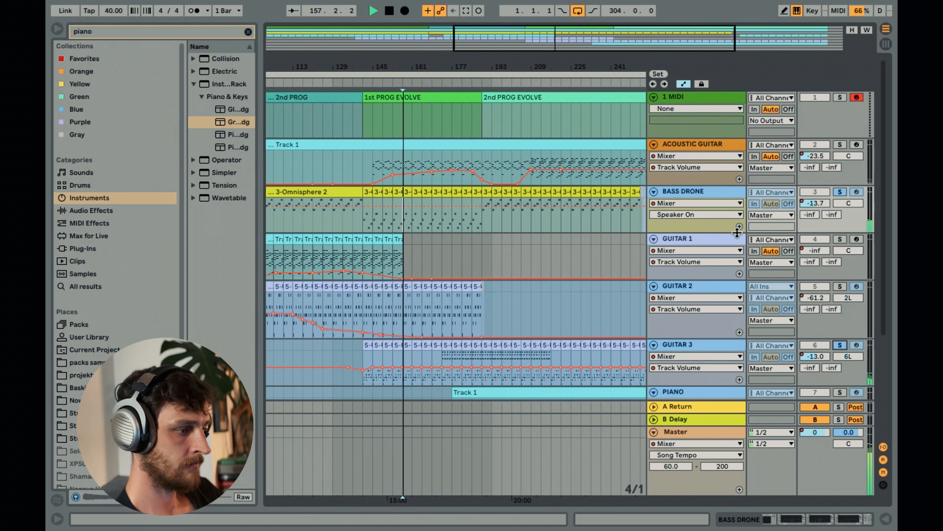
{"action": "scroll", "coordinate": [763, 278], "scroll_direction": "down", "scroll_amount": 1}
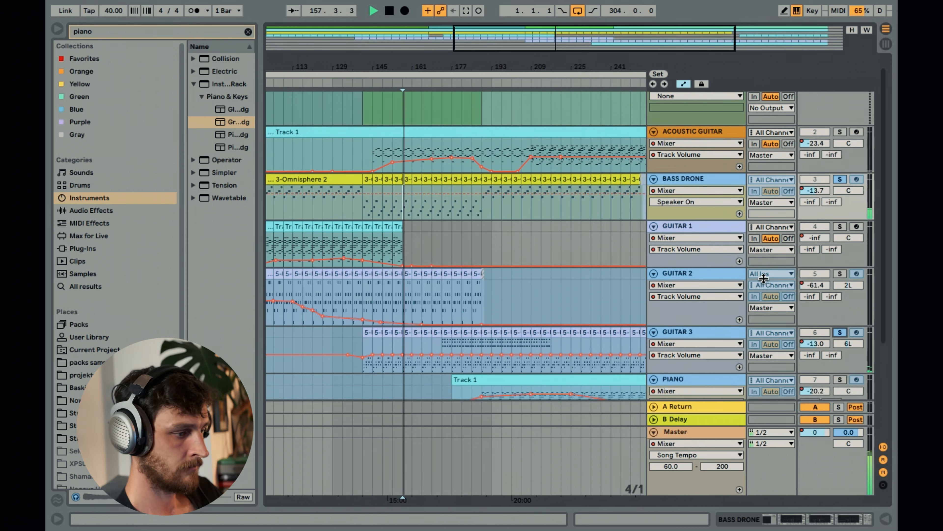
{"action": "scroll", "coordinate": [770, 284], "scroll_direction": "down", "scroll_amount": 1}
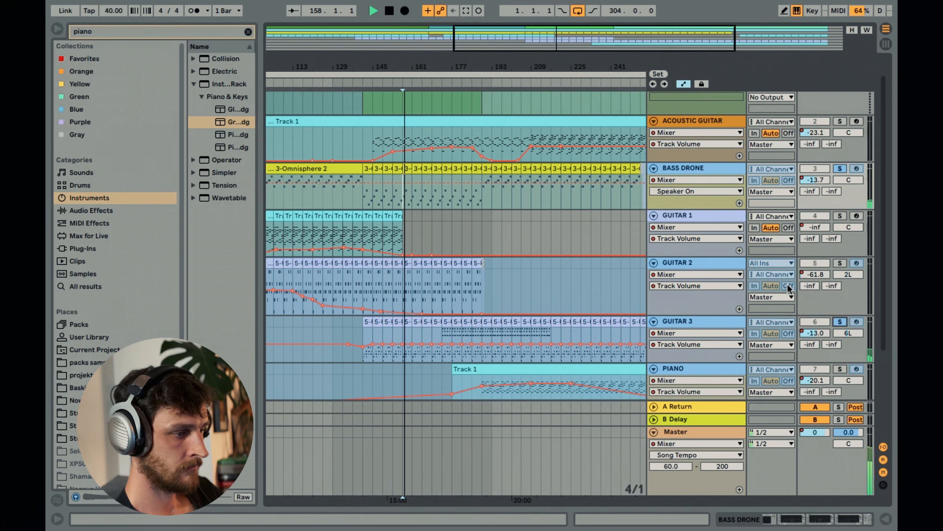
{"action": "scroll", "coordinate": [788, 287], "scroll_direction": "up", "scroll_amount": 2}
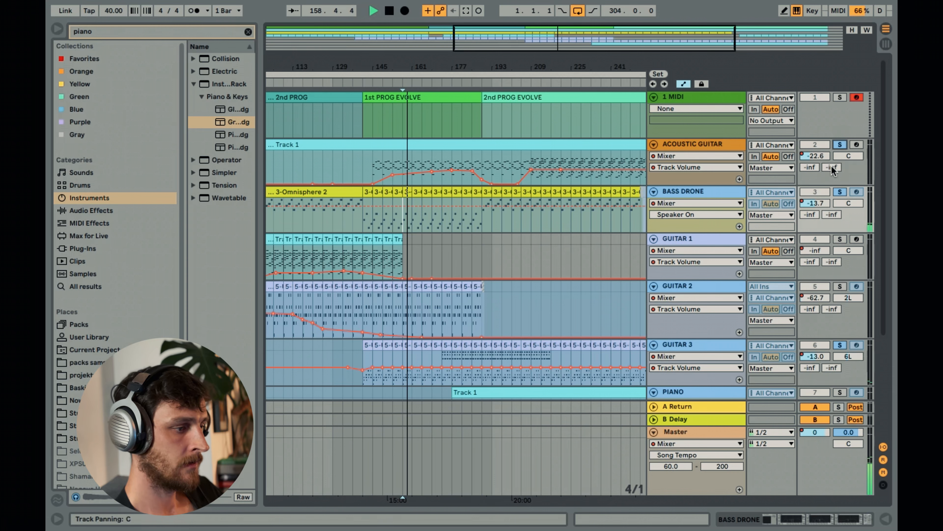
{"action": "left_click_drag", "start_coordinate": [501, 44], "coordinate": [540, 212]}
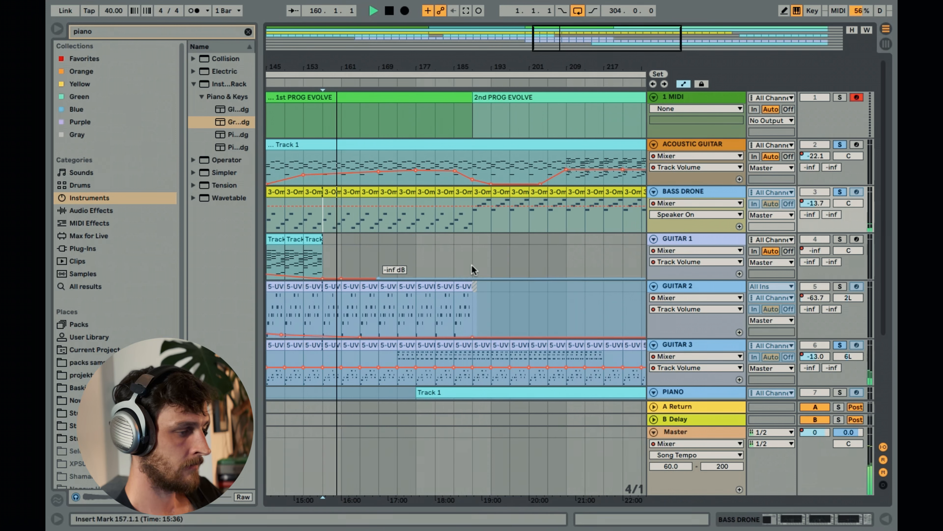
- With playback stopped and the solos cleared, examine the GUITAR 2, GUITAR 3 and PIANO parts from bar 173 onward
{"action": "scroll", "coordinate": [475, 264], "scroll_direction": "down", "scroll_amount": 2}
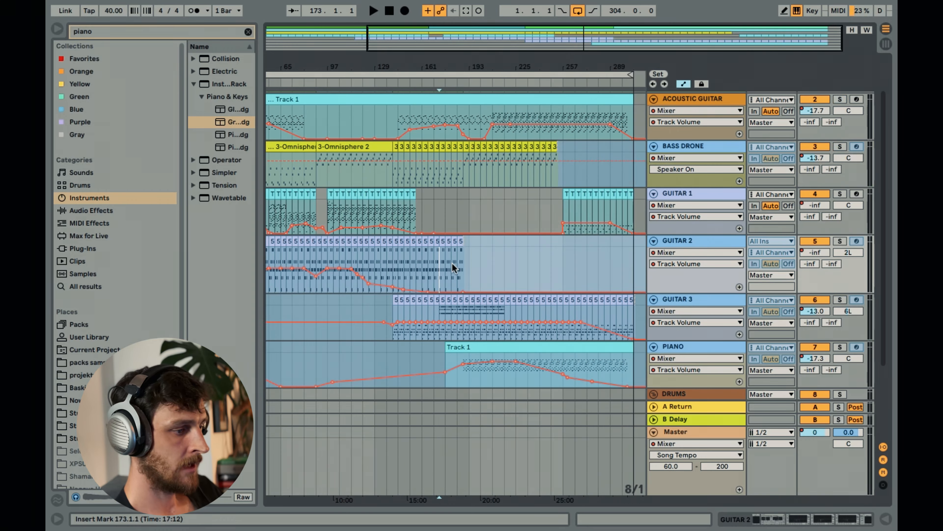
{"action": "scroll", "coordinate": [443, 281], "scroll_direction": "up", "scroll_amount": 2}
{"action": "scroll", "coordinate": [446, 287], "scroll_direction": "down", "scroll_amount": 2}
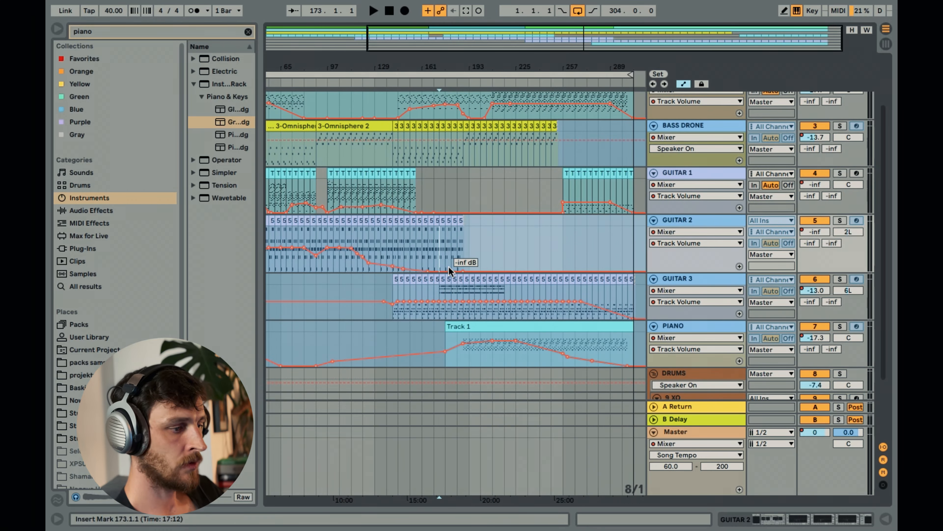
{"action": "left_click_drag", "start_coordinate": [591, 49], "coordinate": [652, 87]}
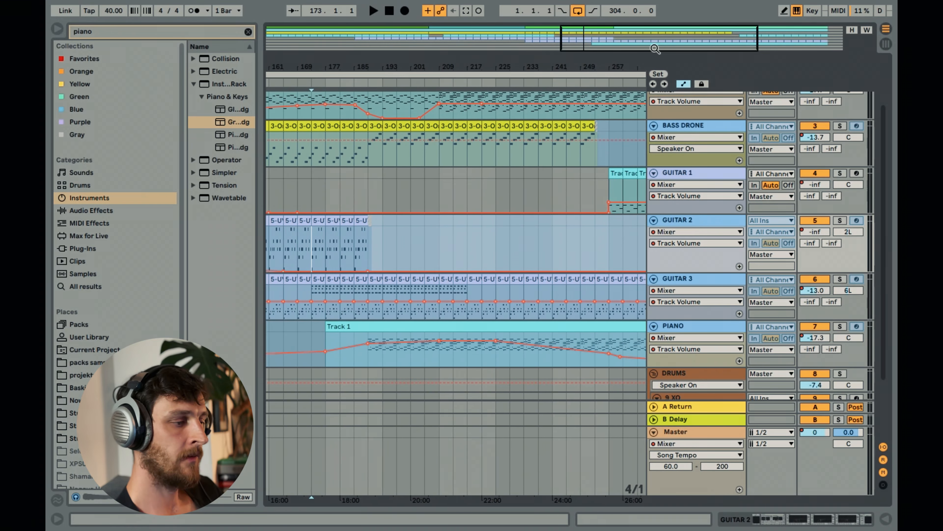
{"action": "left_click", "coordinate": [709, 284]}
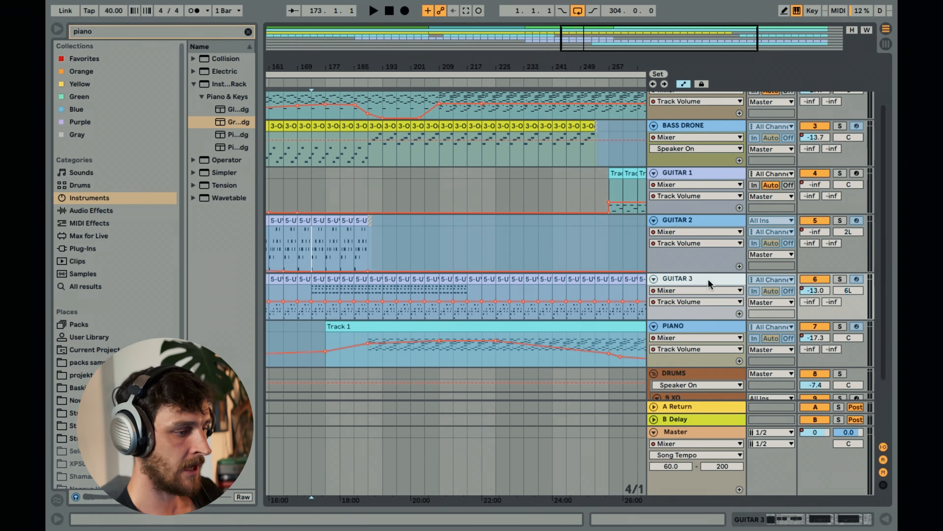
{"action": "left_click", "coordinate": [699, 329]}
{"action": "left_click_drag", "start_coordinate": [698, 43], "coordinate": [733, 46]}
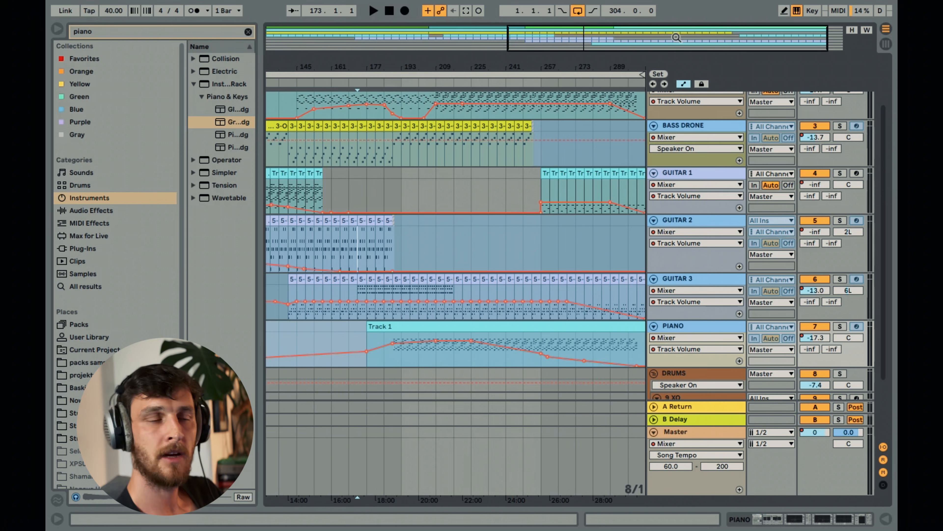
{"action": "left_click_drag", "start_coordinate": [675, 37], "coordinate": [678, 45]}
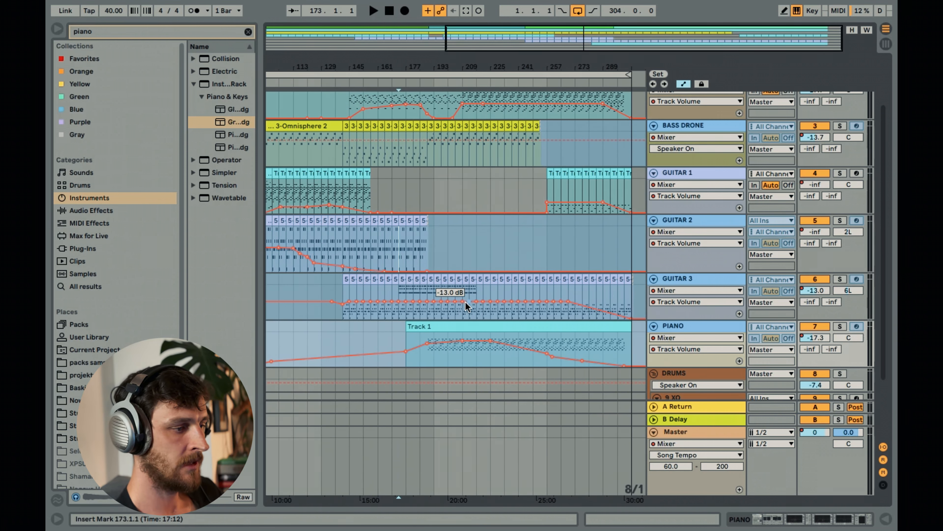
- Examine the ACOUSTIC GUITAR and BASS DRONE parts in the 2nd PROG EVOLVE section and compare them with the earlier sections
{"action": "scroll", "coordinate": [459, 271], "scroll_direction": "up", "scroll_amount": 1}
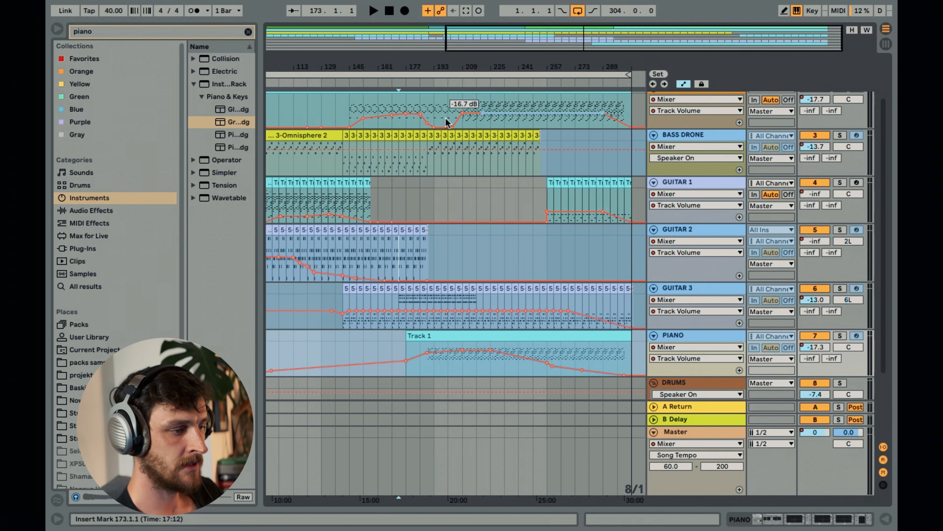
{"action": "scroll", "coordinate": [469, 193], "scroll_direction": "up", "scroll_amount": 5}
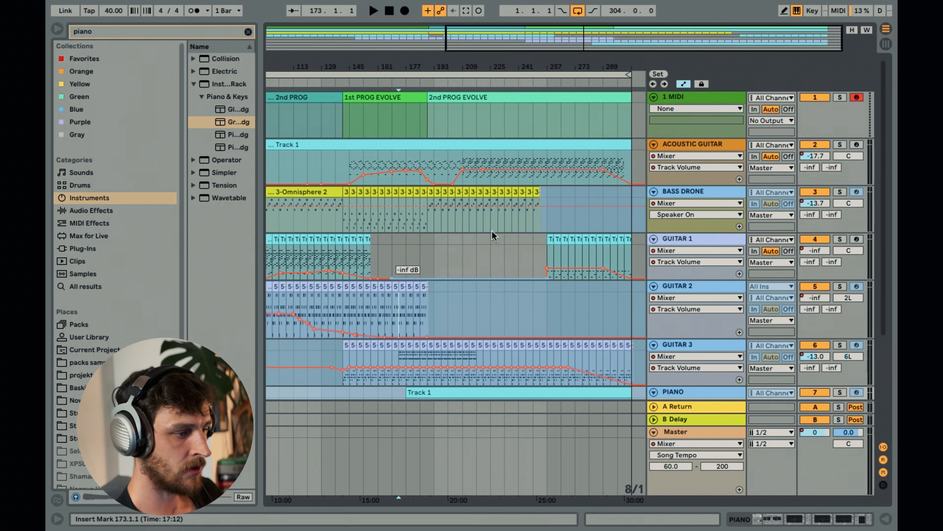
{"action": "left_click_drag", "start_coordinate": [521, 43], "coordinate": [557, 122]}
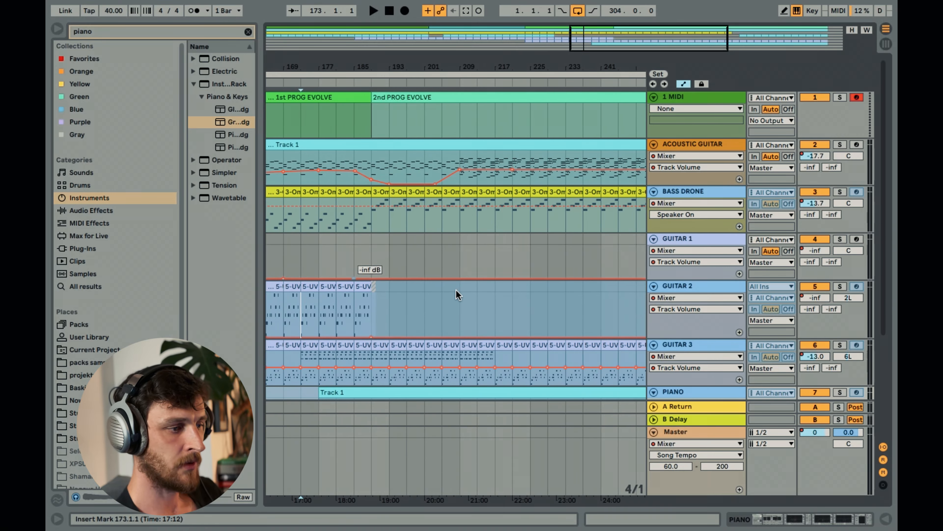
{"action": "left_click_drag", "start_coordinate": [656, 42], "coordinate": [610, 26]}
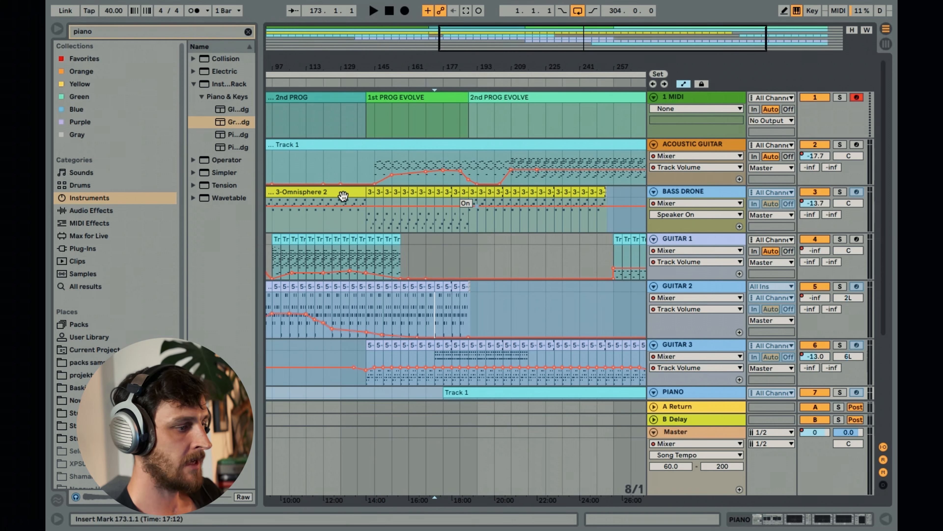
{"action": "scroll", "coordinate": [432, 243], "scroll_direction": "left", "scroll_amount": 5}
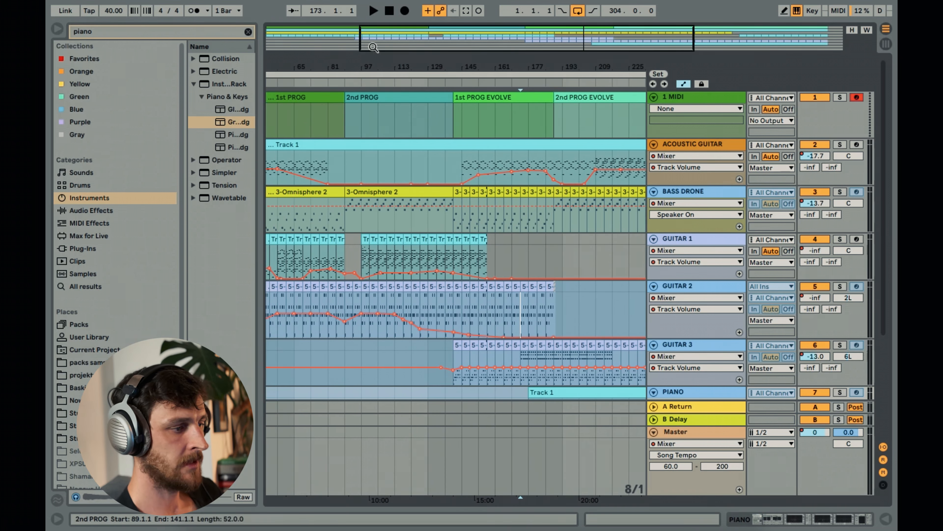
- Solo GUITAR 3 and play it from bar 173 near the end of the 1st PROG EVOLVE section
{"action": "left_click_drag", "start_coordinate": [468, 36], "coordinate": [594, 44]}
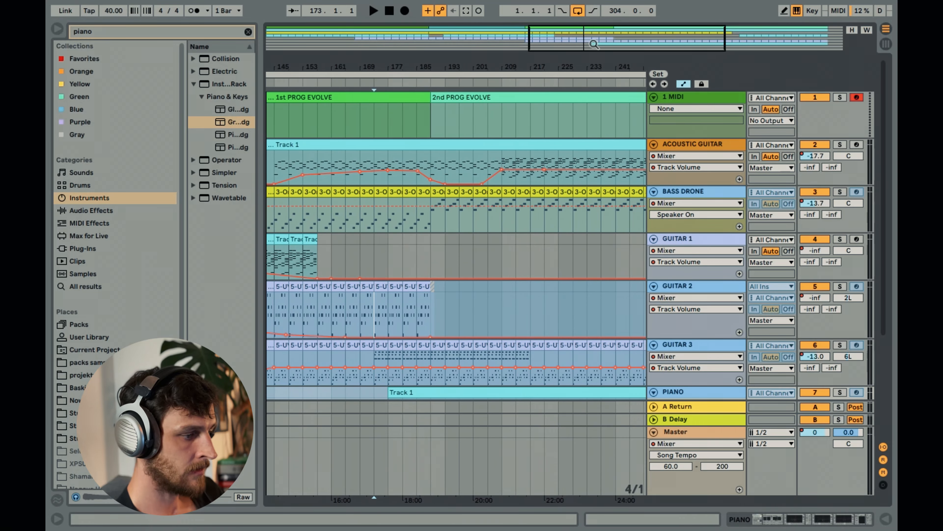
{"action": "left_click", "coordinate": [375, 359]}
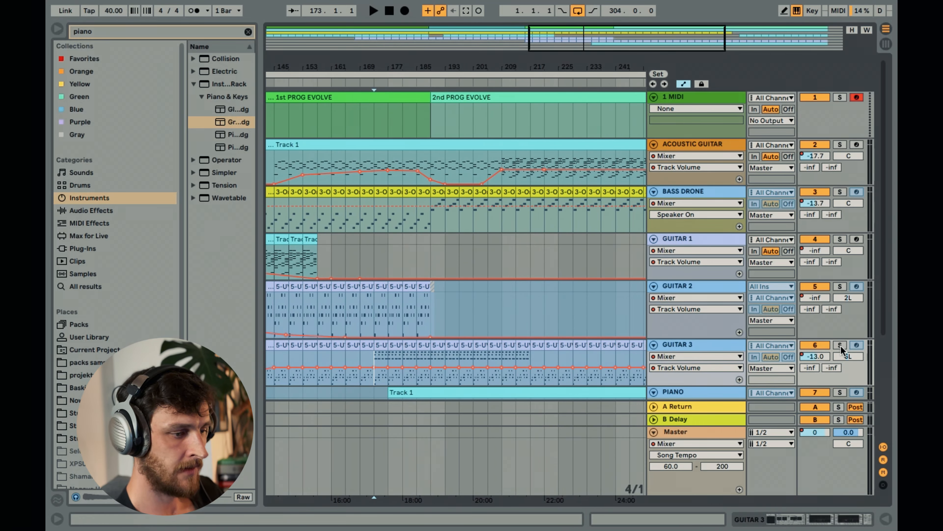
{"action": "left_click", "coordinate": [840, 345]}
{"action": "key", "text": "space"}
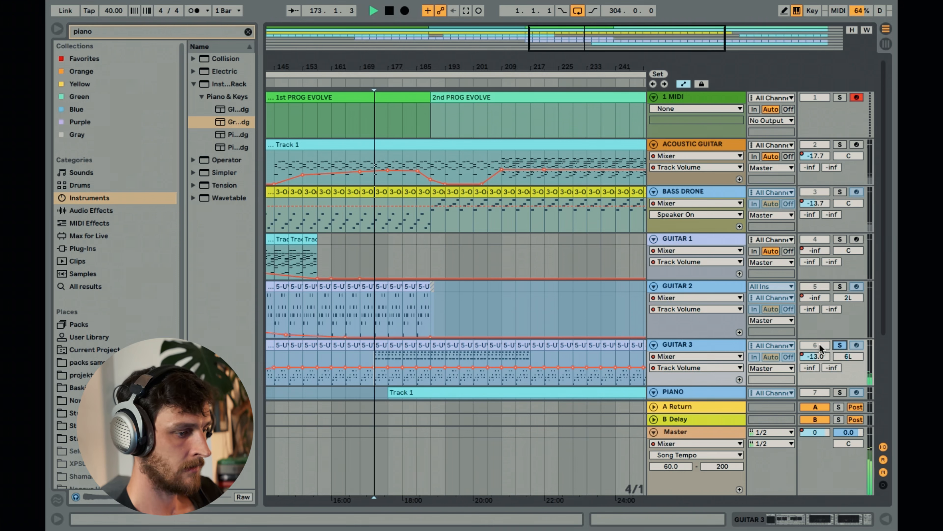
- Follow the notes of the GUITAR 3 clip at bar 173 through its four bars, stop playback and close the clip
{"action": "double_click", "coordinate": [375, 345]}
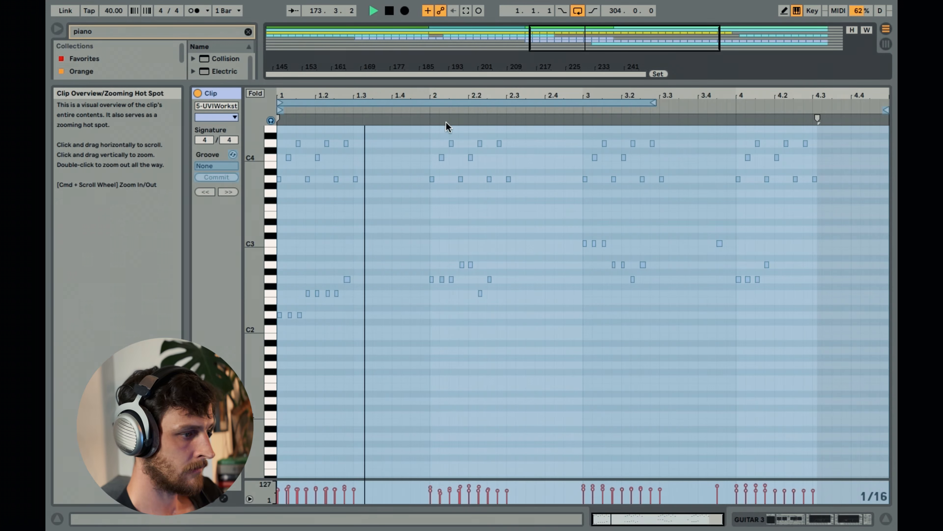
{"action": "left_click_drag", "start_coordinate": [451, 95], "coordinate": [435, 128]}
{"action": "scroll", "coordinate": [527, 270], "scroll_direction": "up", "scroll_amount": 1}
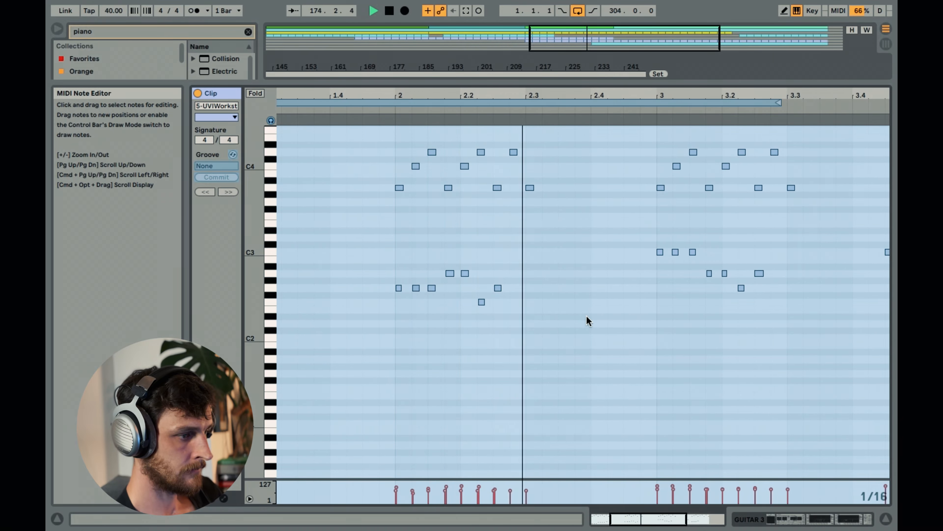
{"action": "scroll", "coordinate": [468, 141], "scroll_direction": "right", "scroll_amount": 10}
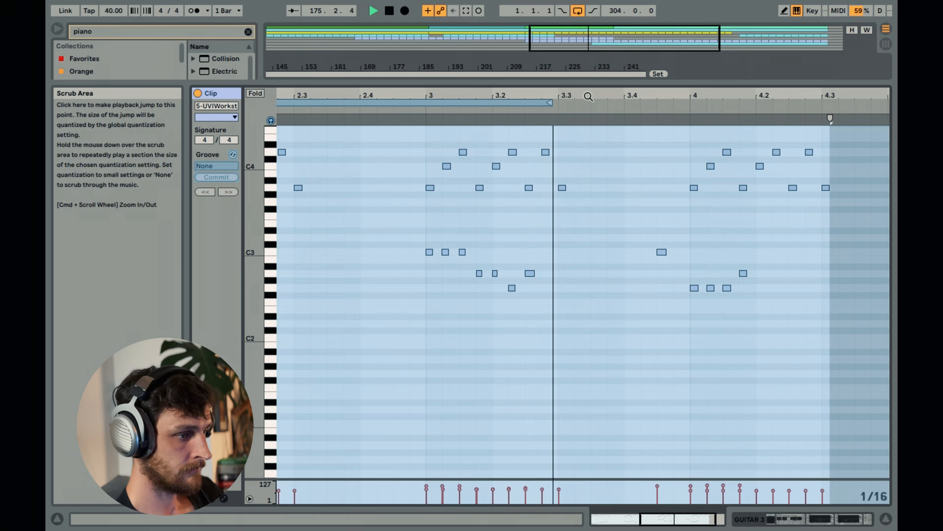
{"action": "left_click_drag", "start_coordinate": [587, 97], "coordinate": [519, 98]}
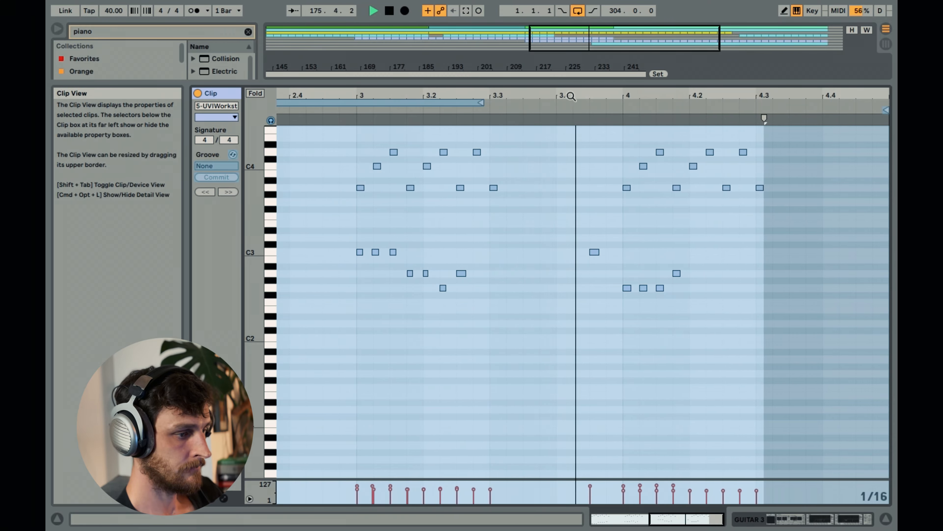
{"action": "left_click_drag", "start_coordinate": [577, 96], "coordinate": [765, 95]}
{"action": "key", "text": "space"}
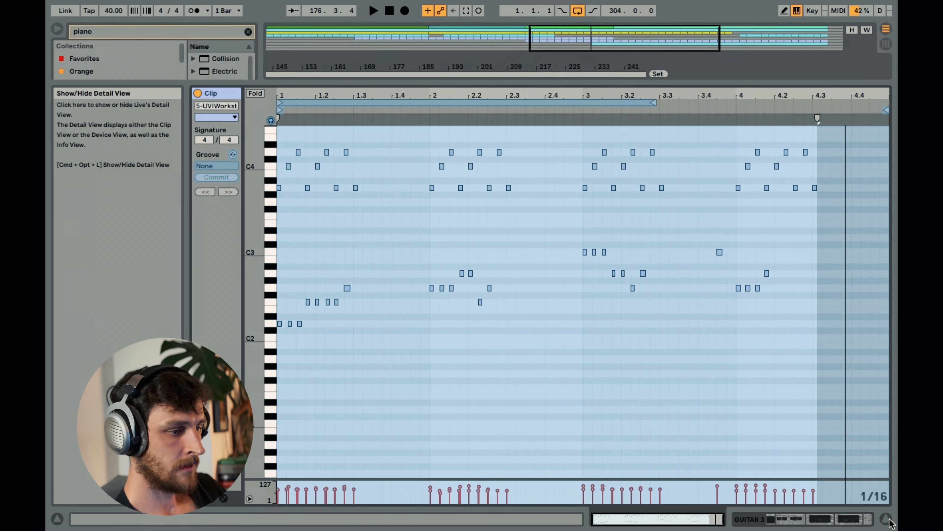
{"action": "left_click", "coordinate": [886, 518]}
- Clear the GUITAR 3 solo and play all tracks together from bar 177, where the PIANO clip starts
{"action": "scroll", "coordinate": [427, 274], "scroll_direction": "up", "scroll_amount": 3}
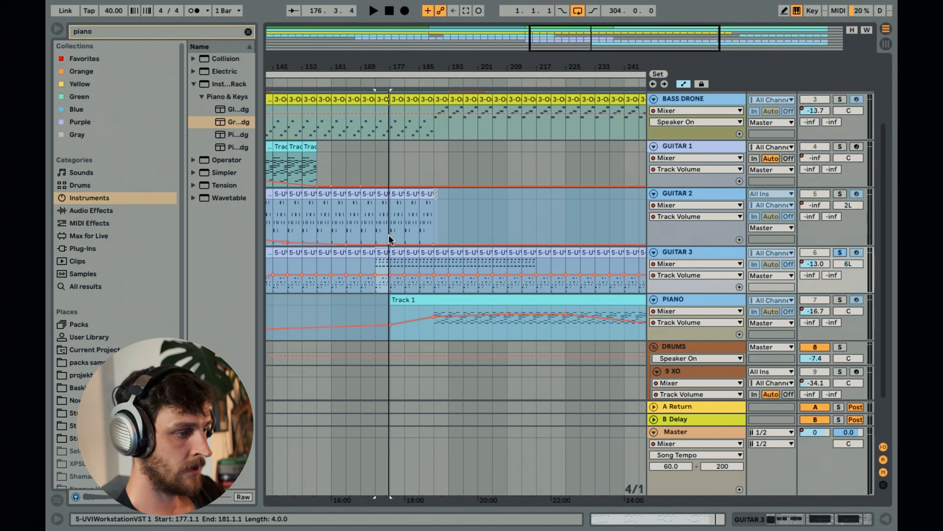
{"action": "left_click", "coordinate": [389, 226]}
{"action": "scroll", "coordinate": [389, 257], "scroll_direction": "up", "scroll_amount": 2}
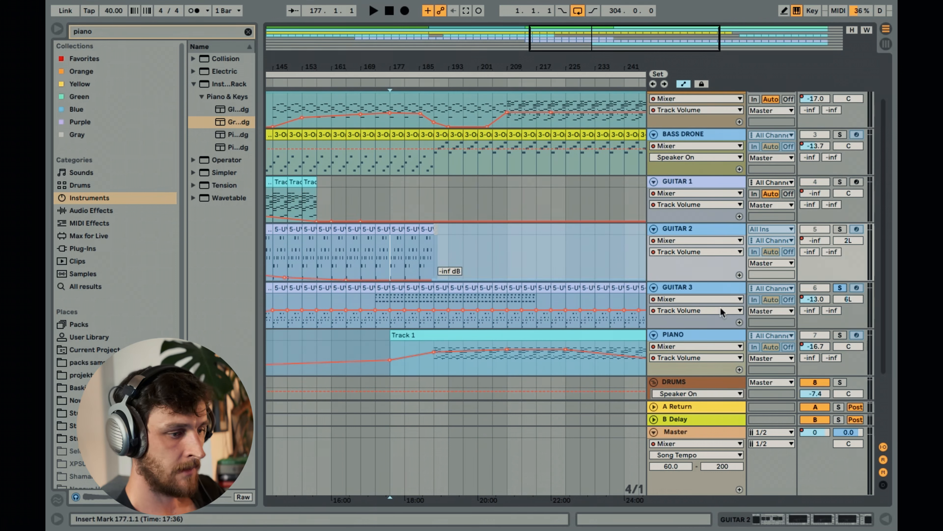
{"action": "scroll", "coordinate": [799, 307], "scroll_direction": "down", "scroll_amount": 3}
{"action": "left_click", "coordinate": [842, 229]}
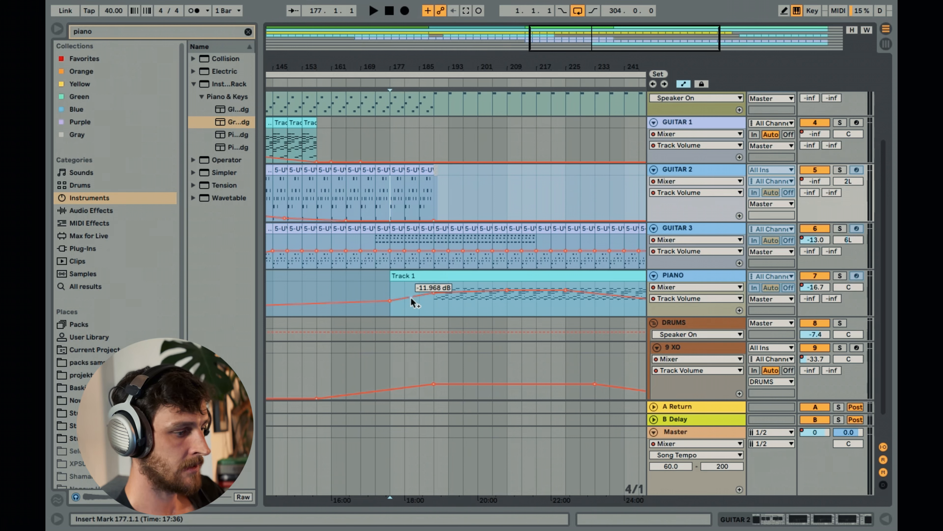
{"action": "key", "text": "space"}
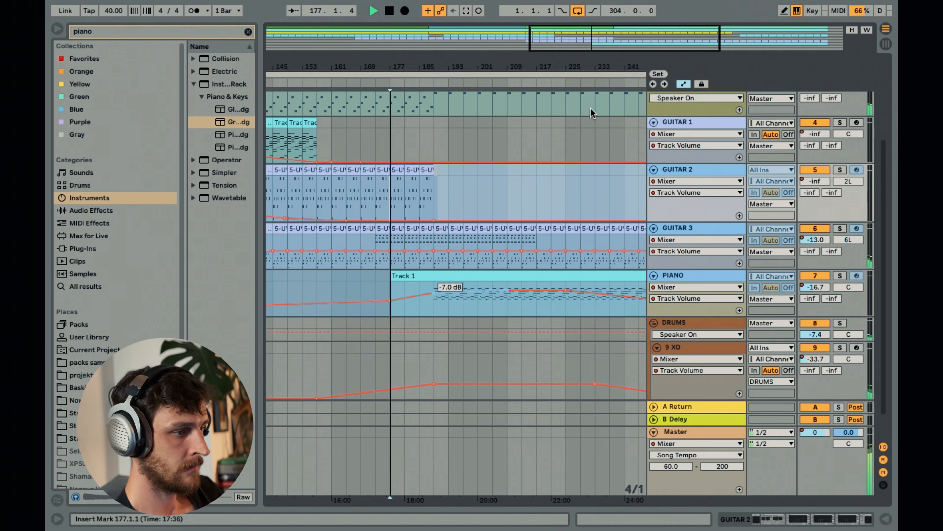
{"action": "left_click_drag", "start_coordinate": [624, 37], "coordinate": [643, 53]}
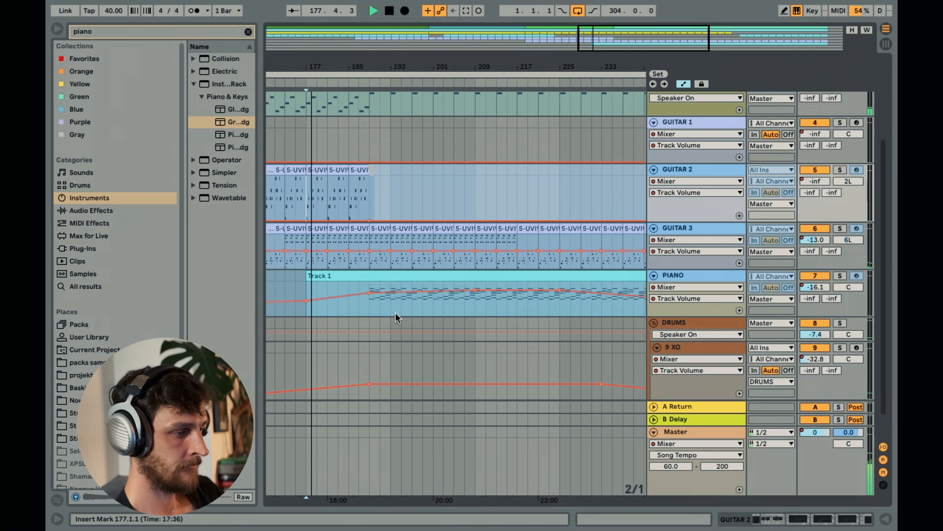
{"action": "scroll", "coordinate": [397, 317], "scroll_direction": "up", "scroll_amount": 1}
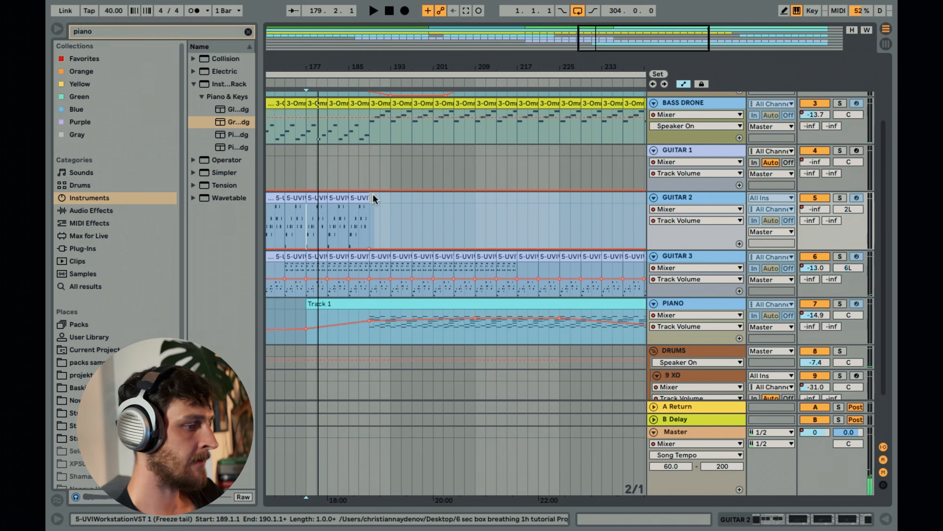
- Play the full arrangement from bar 189, the start of the 2nd PROG EVOLVE section
{"action": "left_click_drag", "start_coordinate": [671, 38], "coordinate": [688, 27]}
{"action": "left_click", "coordinate": [327, 234]}
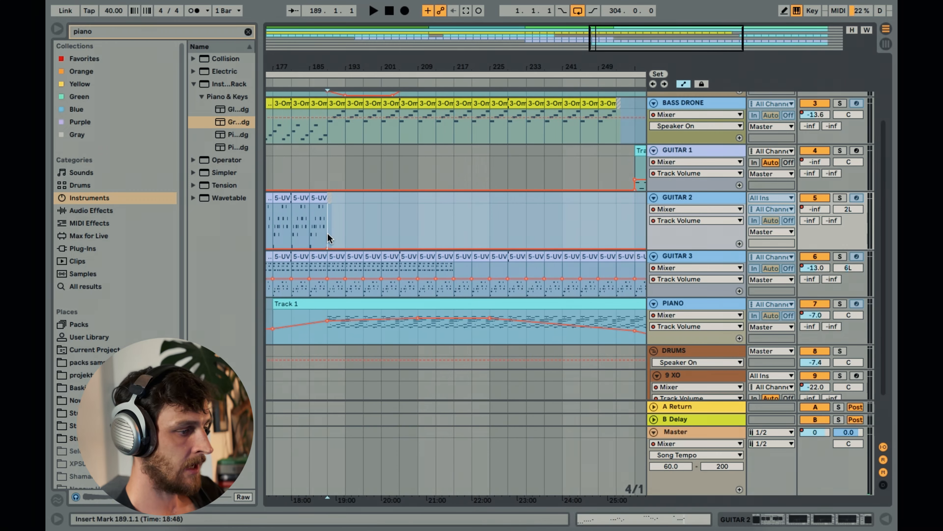
{"action": "key", "text": "space"}
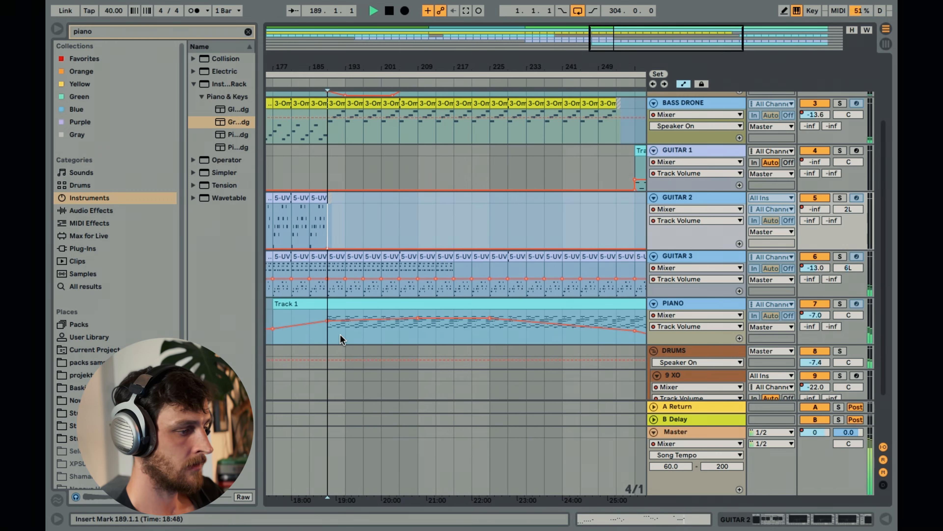
{"action": "scroll", "coordinate": [342, 339], "scroll_direction": "up", "scroll_amount": 3}
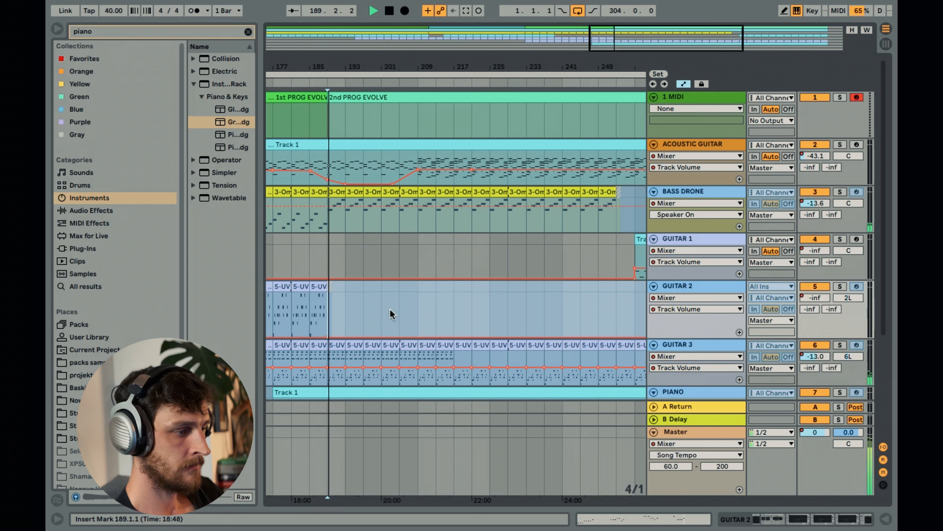
{"action": "scroll", "coordinate": [407, 307], "scroll_direction": "down", "scroll_amount": 5}
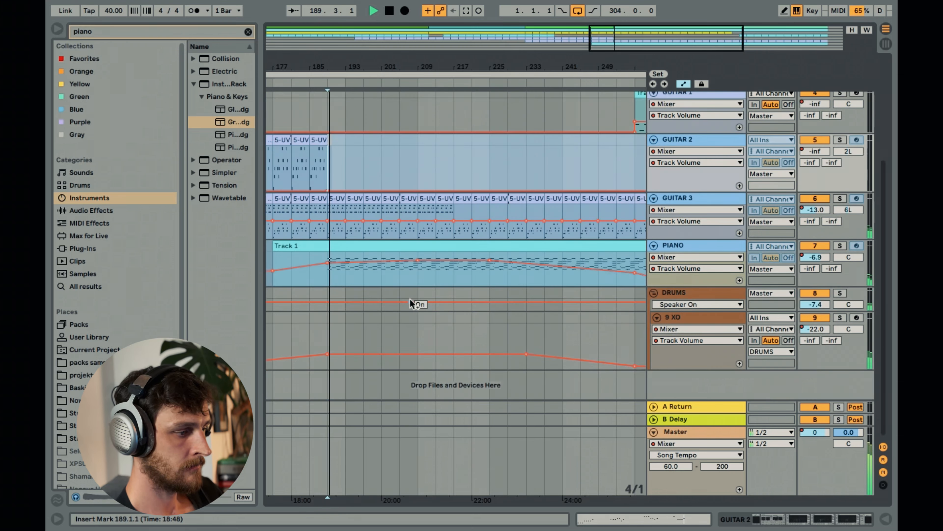
- Open the PIANO clip and follow its notes around bars 193 to 194 during playback, then stop and close the clip
{"action": "double_click", "coordinate": [344, 247]}
{"action": "left_click_drag", "start_coordinate": [335, 98], "coordinate": [388, 159]}
{"action": "left_click_drag", "start_coordinate": [584, 94], "coordinate": [585, 111]}
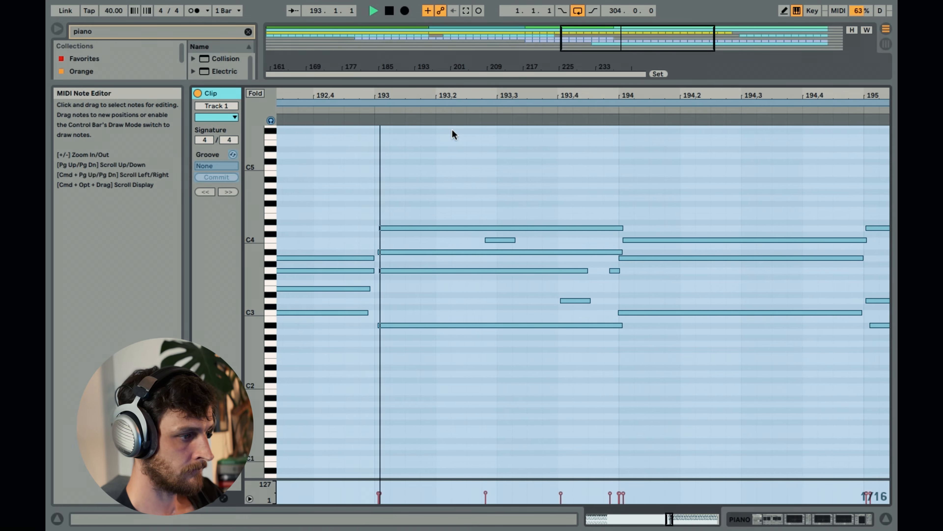
{"action": "scroll", "coordinate": [457, 95], "scroll_direction": "up", "scroll_amount": 5}
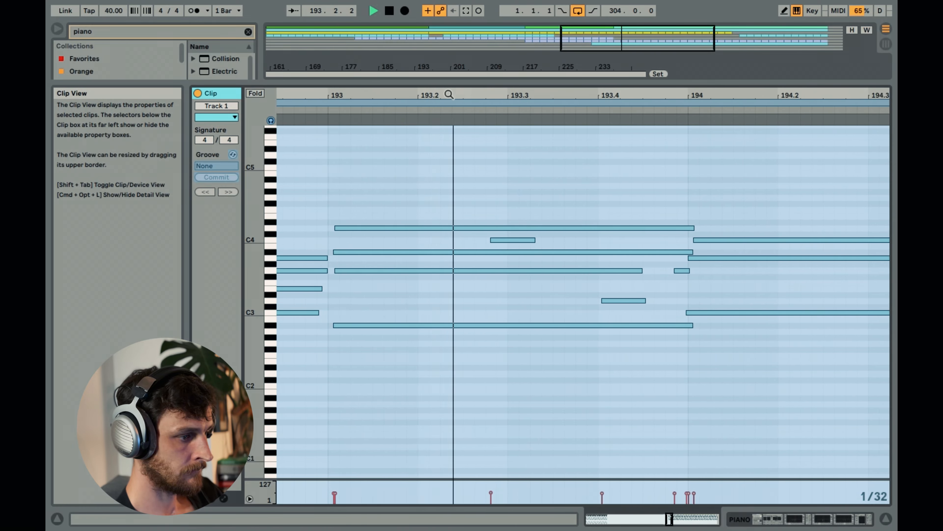
{"action": "scroll", "coordinate": [455, 94], "scroll_direction": "down", "scroll_amount": 5}
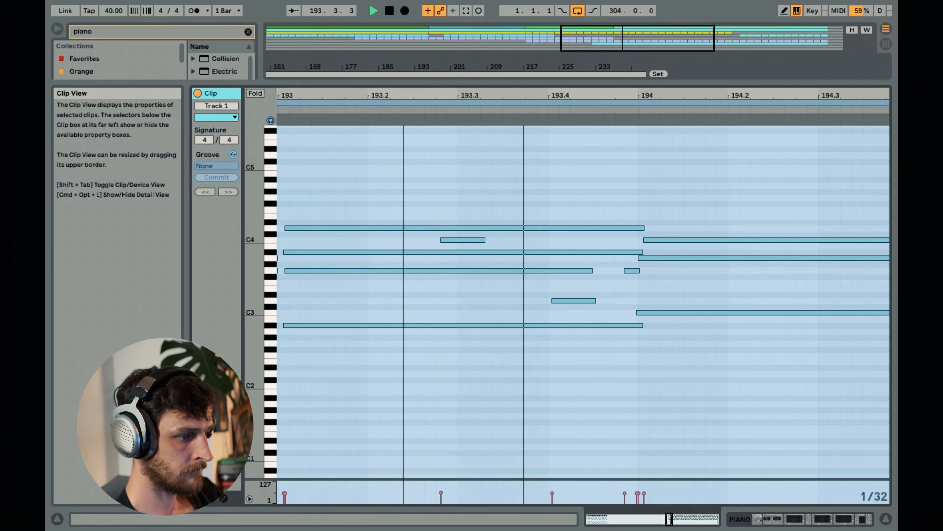
{"action": "scroll", "coordinate": [507, 110], "scroll_direction": "down", "scroll_amount": 10}
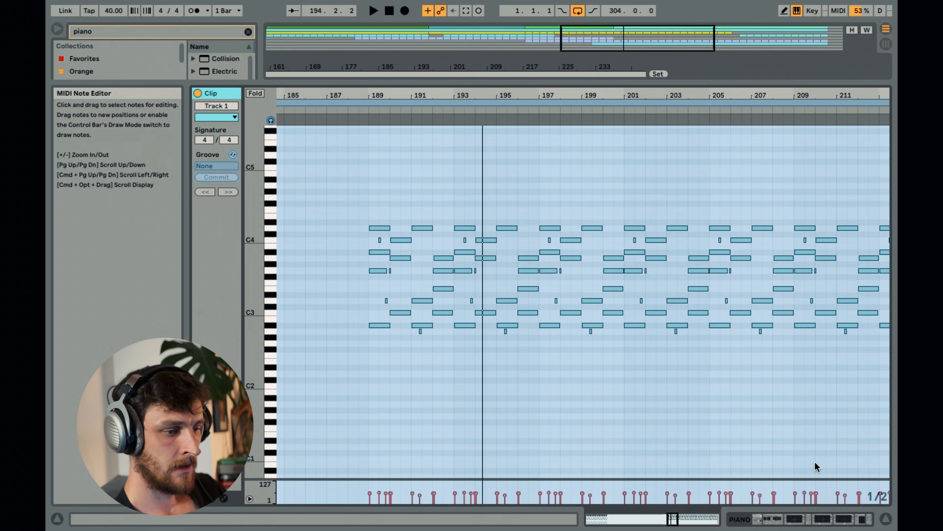
{"action": "left_click", "coordinate": [886, 519]}
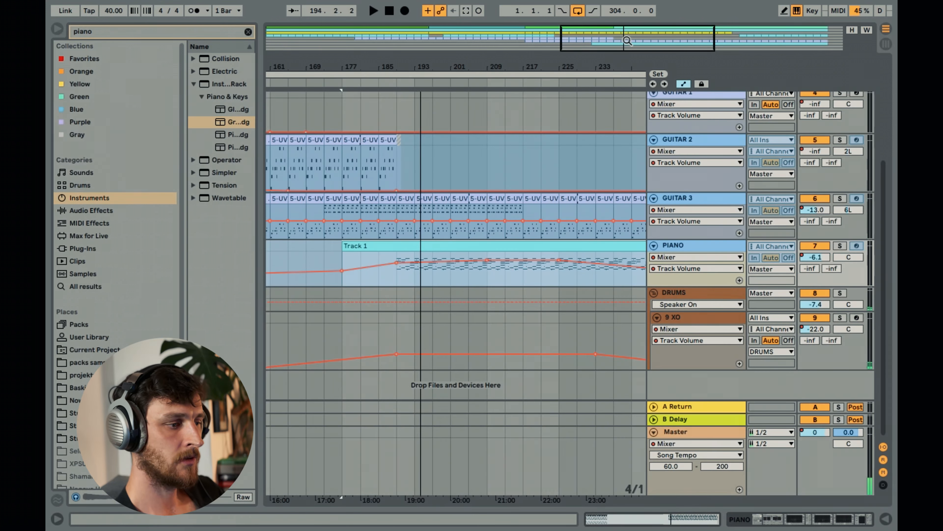
- Play the full arrangement from bar 209 on the ACOUSTIC GUITAR track and look over all parts through to the track's end
{"action": "mouse_move", "coordinate": [627, 40]}
{"action": "left_mouse_down"}
{"action": "mouse_move", "coordinate": [628, 86]}
{"action": "mouse_move", "coordinate": [627, 41]}
{"action": "left_mouse_up"}
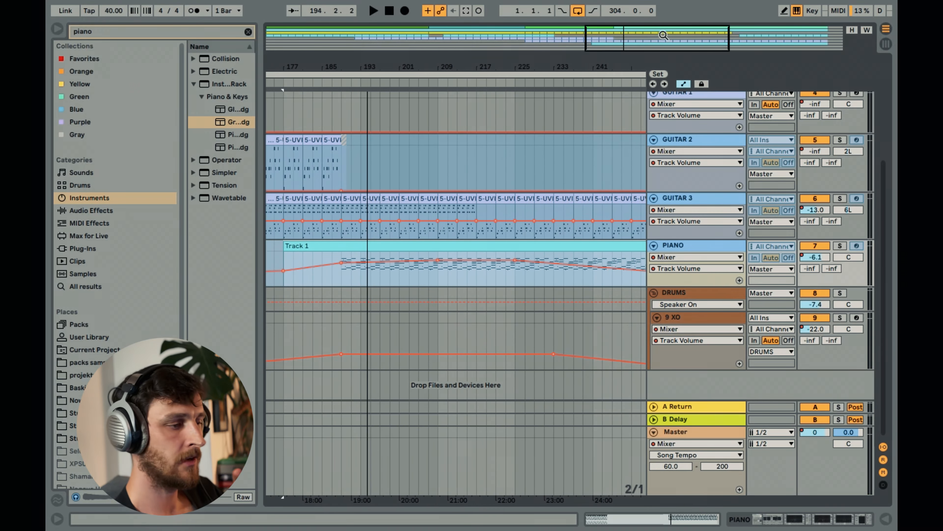
{"action": "left_click_drag", "start_coordinate": [668, 33], "coordinate": [629, 65]}
{"action": "scroll", "coordinate": [590, 216], "scroll_direction": "up", "scroll_amount": 3}
{"action": "scroll", "coordinate": [496, 281], "scroll_direction": "up", "scroll_amount": 4}
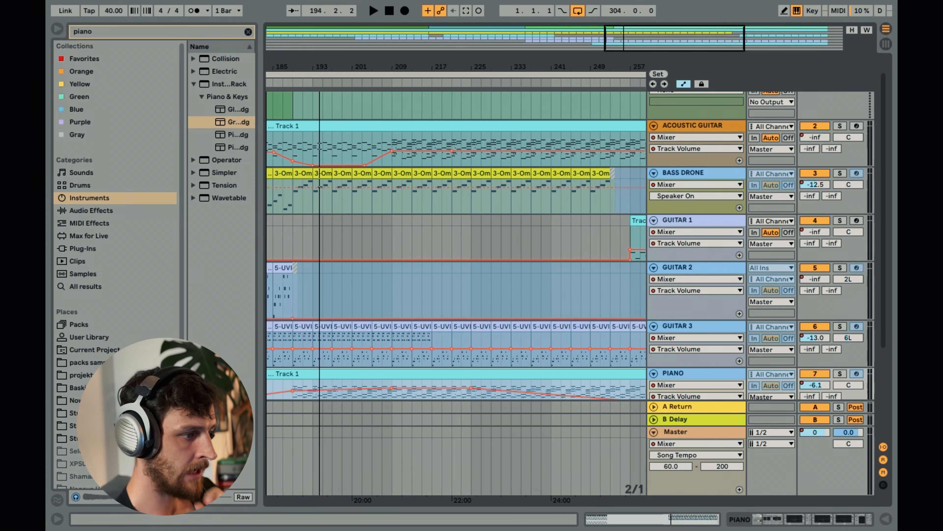
{"action": "left_click", "coordinate": [392, 142]}
{"action": "left_click", "coordinate": [402, 127]}
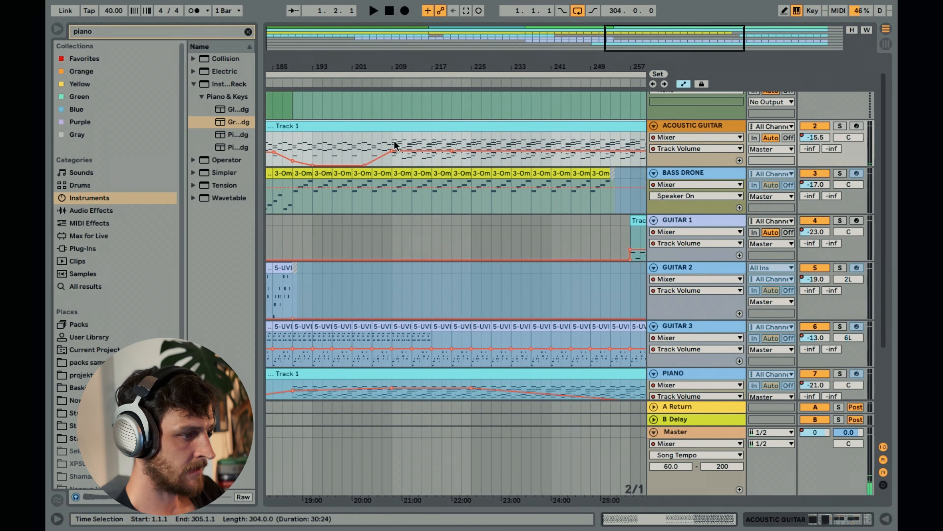
{"action": "left_click", "coordinate": [396, 132]}
{"action": "key", "text": "space"}
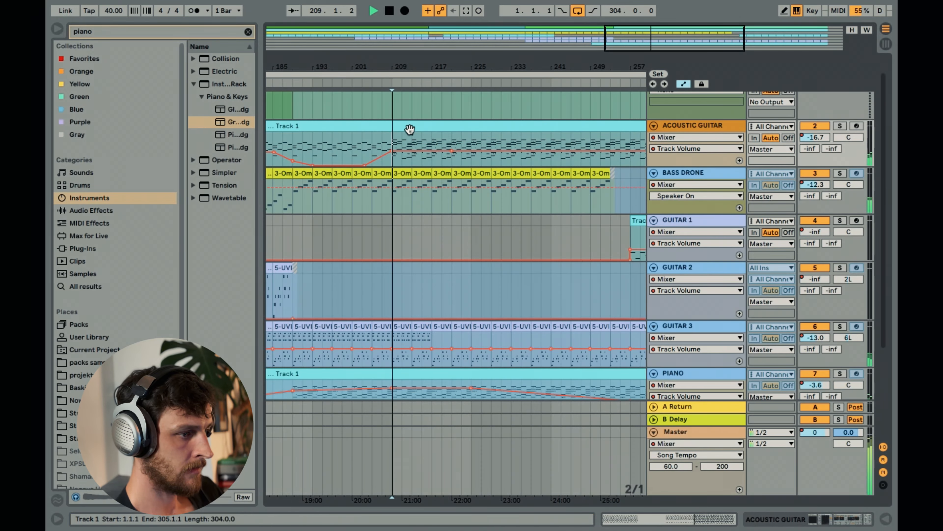
{"action": "scroll", "coordinate": [440, 273], "scroll_direction": "down", "scroll_amount": 5}
{"action": "scroll", "coordinate": [440, 273], "scroll_direction": "right", "scroll_amount": 2}
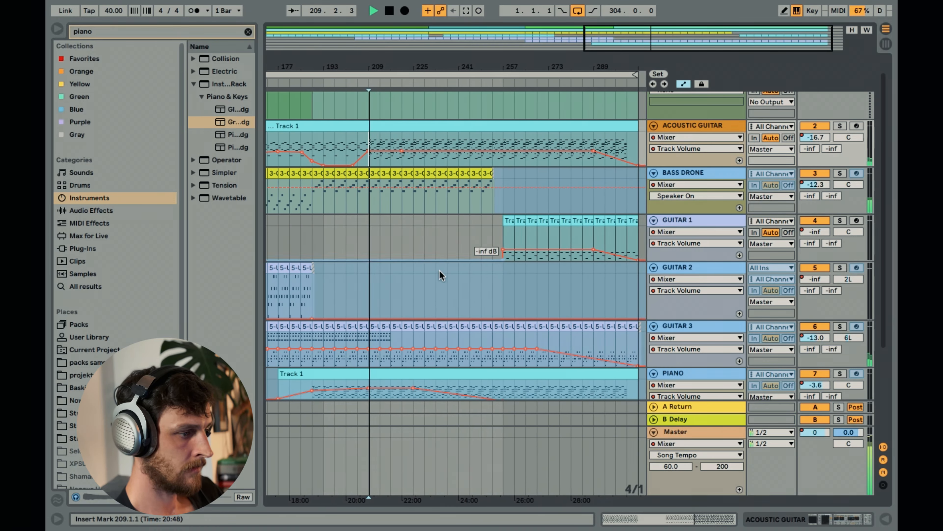
{"action": "scroll", "coordinate": [447, 262], "scroll_direction": "down", "scroll_amount": 5}
{"action": "scroll", "coordinate": [448, 262], "scroll_direction": "up", "scroll_amount": 6}
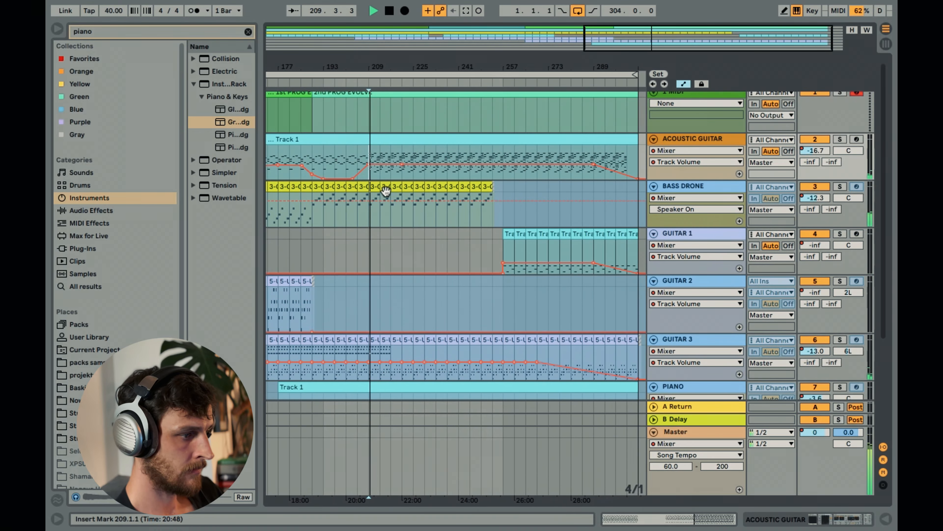
- Open the ACOUSTIC GUITAR clip, follow its notes from bar 209 to bar 214 during playback, and stop
{"action": "double_click", "coordinate": [378, 142]}
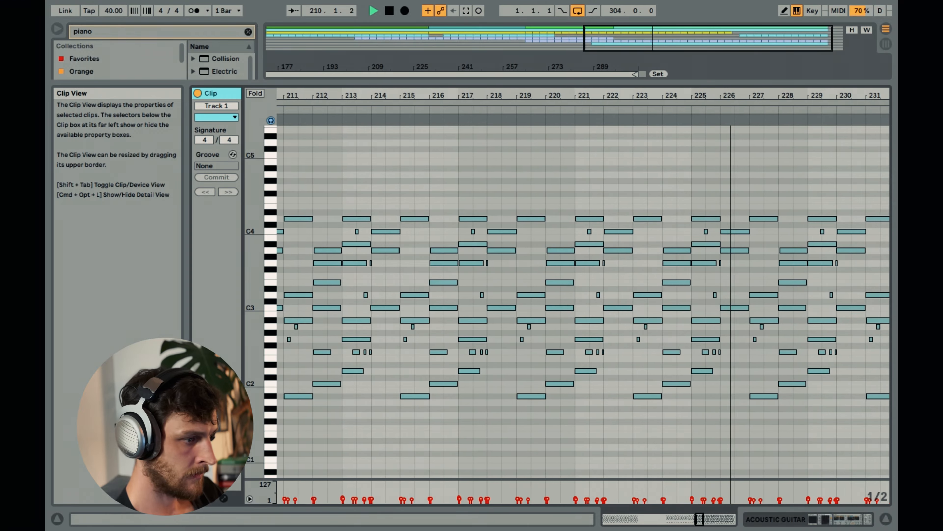
{"action": "left_click_drag", "start_coordinate": [268, 95], "coordinate": [438, 95]}
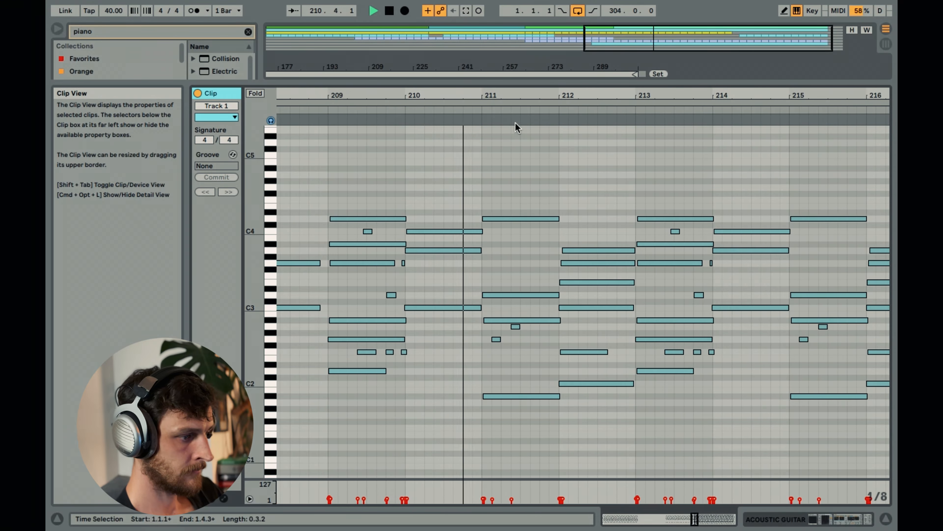
{"action": "left_click_drag", "start_coordinate": [515, 93], "coordinate": [515, 107]}
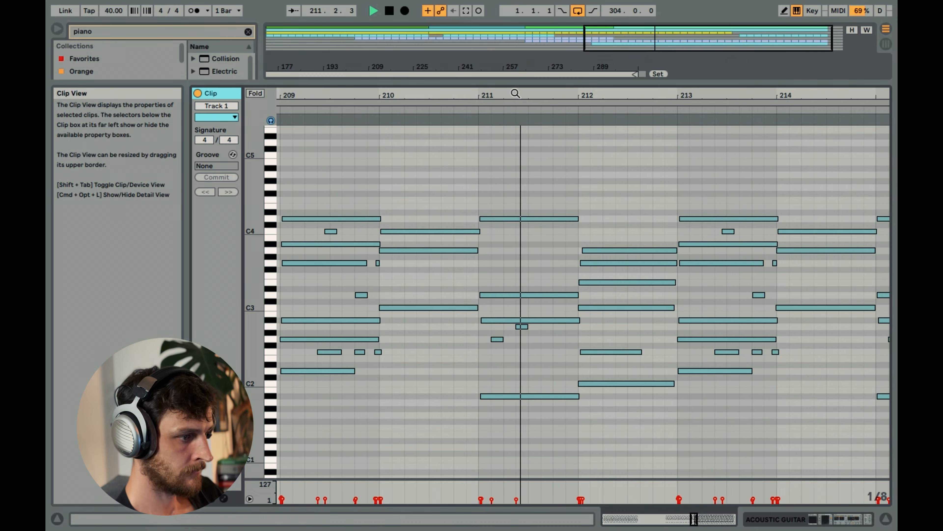
{"action": "left_click_drag", "start_coordinate": [515, 94], "coordinate": [541, 139]}
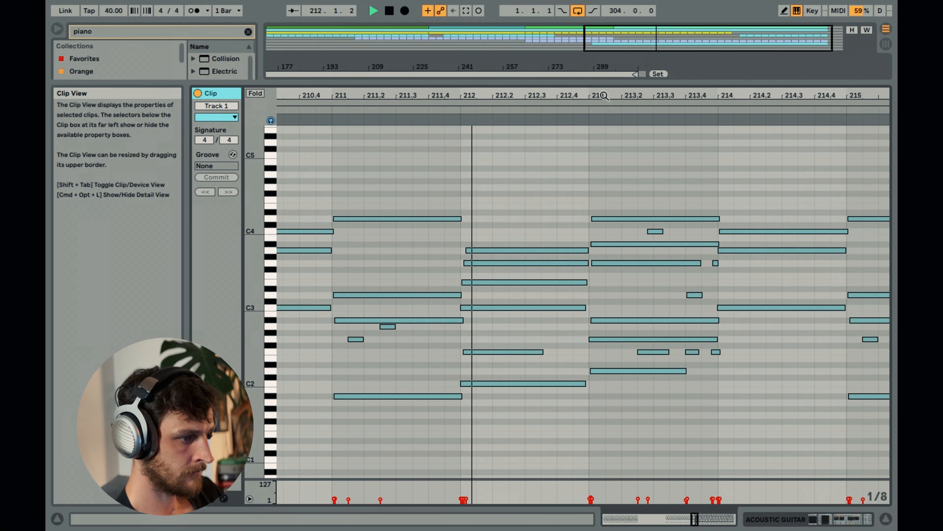
{"action": "left_click_drag", "start_coordinate": [605, 96], "coordinate": [501, 134]}
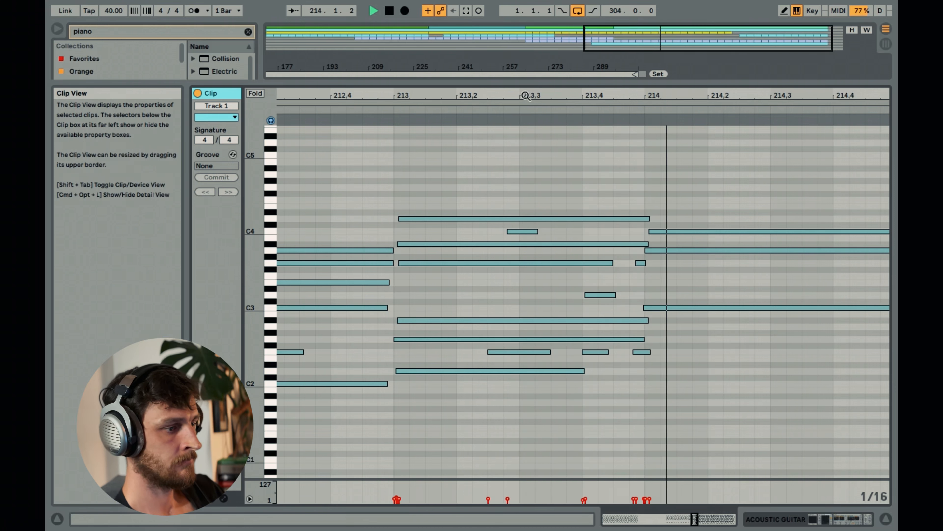
{"action": "left_click_drag", "start_coordinate": [526, 96], "coordinate": [706, 95]}
{"action": "key", "text": "space"}
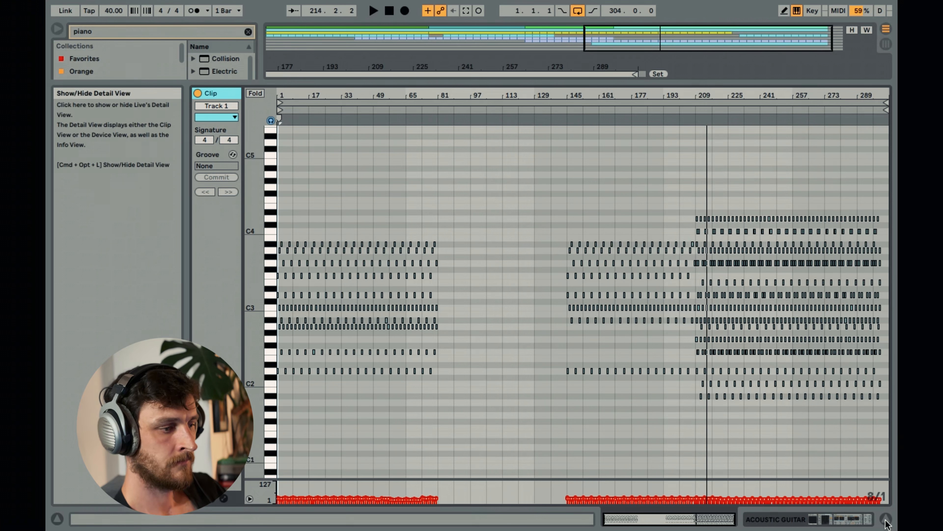
- Close the ACOUSTIC GUITAR clip and look over how the parts are arranged across all sections of the track
{"action": "left_click", "coordinate": [886, 518]}
{"action": "left_click_drag", "start_coordinate": [711, 42], "coordinate": [742, 71]}
{"action": "scroll", "coordinate": [459, 303], "scroll_direction": "down", "scroll_amount": 3}
{"action": "scroll", "coordinate": [469, 308], "scroll_direction": "up", "scroll_amount": 1}
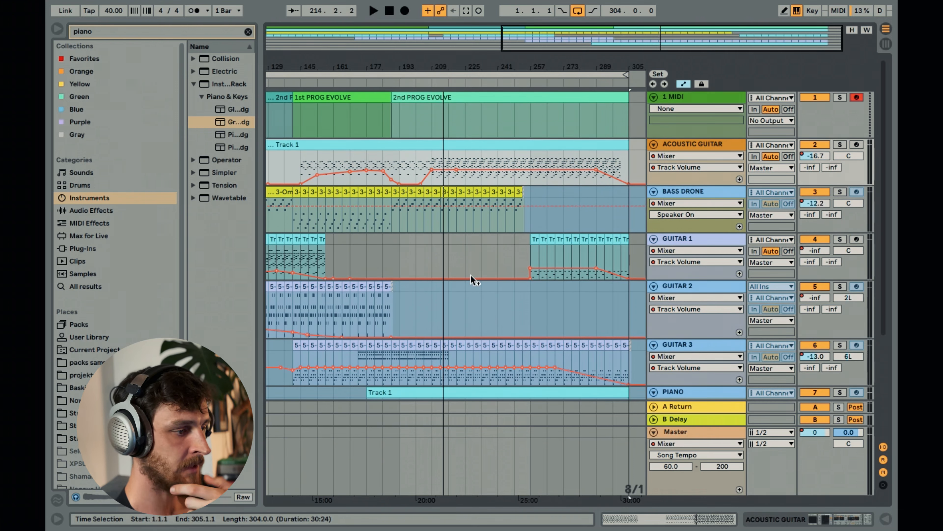
{"action": "left_click", "coordinate": [466, 259]}
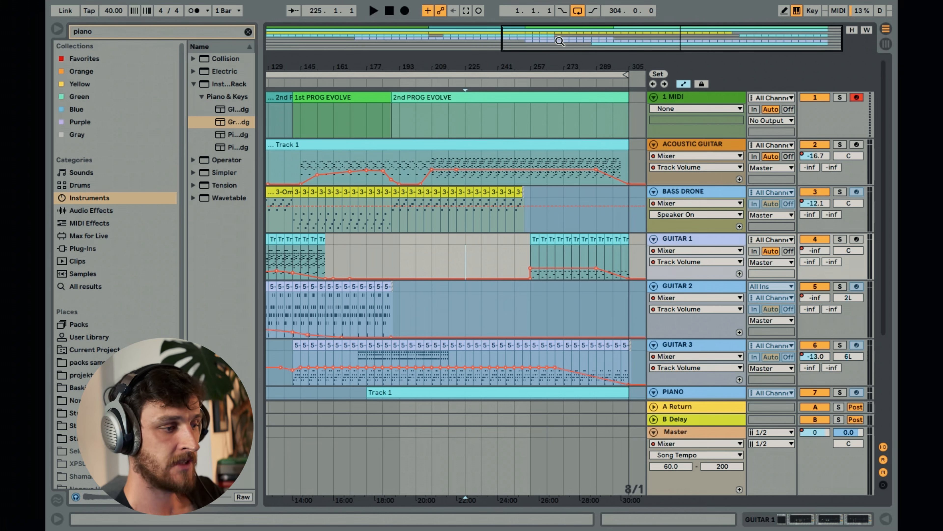
{"action": "left_click_drag", "start_coordinate": [559, 41], "coordinate": [407, 40]}
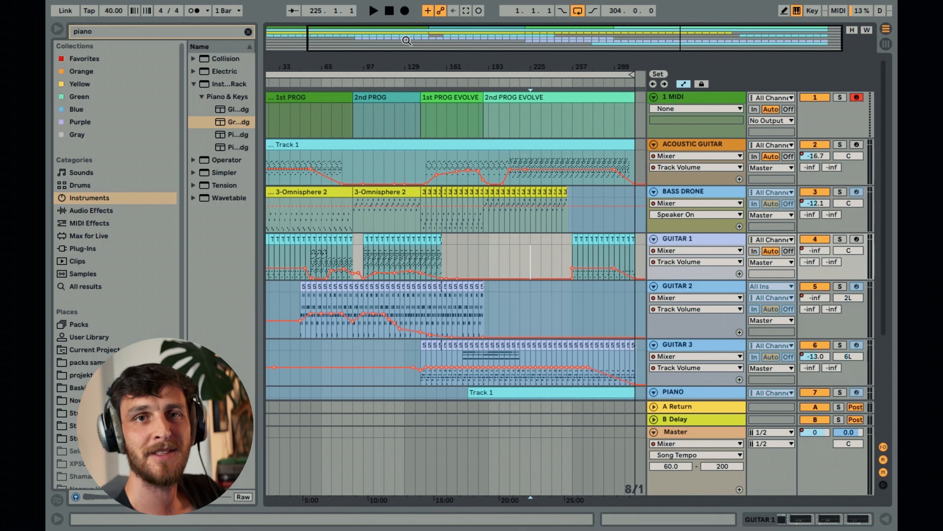
{"action": "left_click_drag", "start_coordinate": [406, 41], "coordinate": [667, 45]}
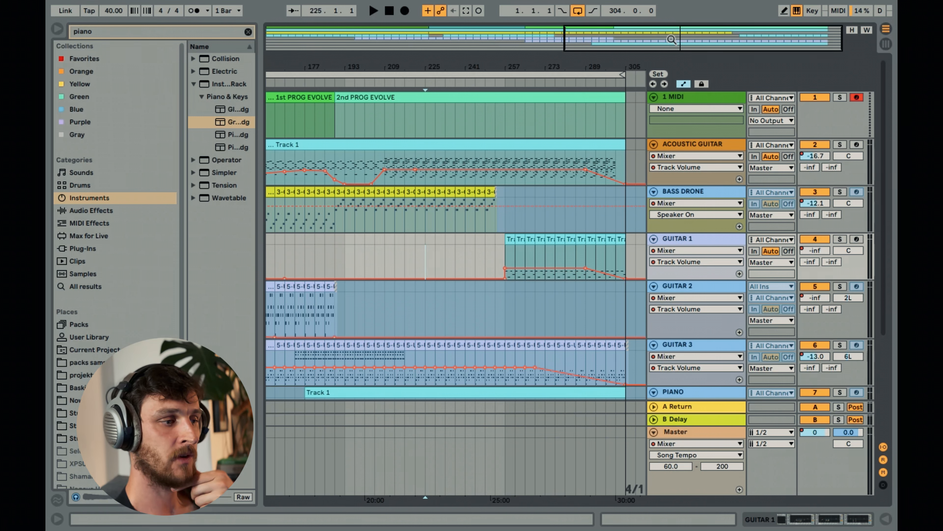
{"action": "left_click_drag", "start_coordinate": [709, 42], "coordinate": [709, 10]}
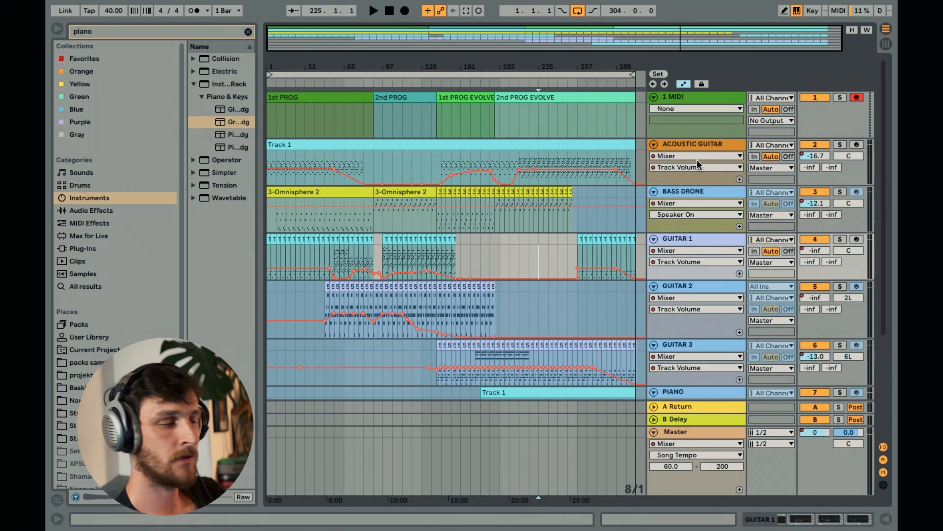
- Solo the 9 XO drum track and play it from bar 193
{"action": "left_click_drag", "start_coordinate": [615, 40], "coordinate": [698, 45]}
{"action": "scroll", "coordinate": [617, 272], "scroll_direction": "down", "scroll_amount": 5}
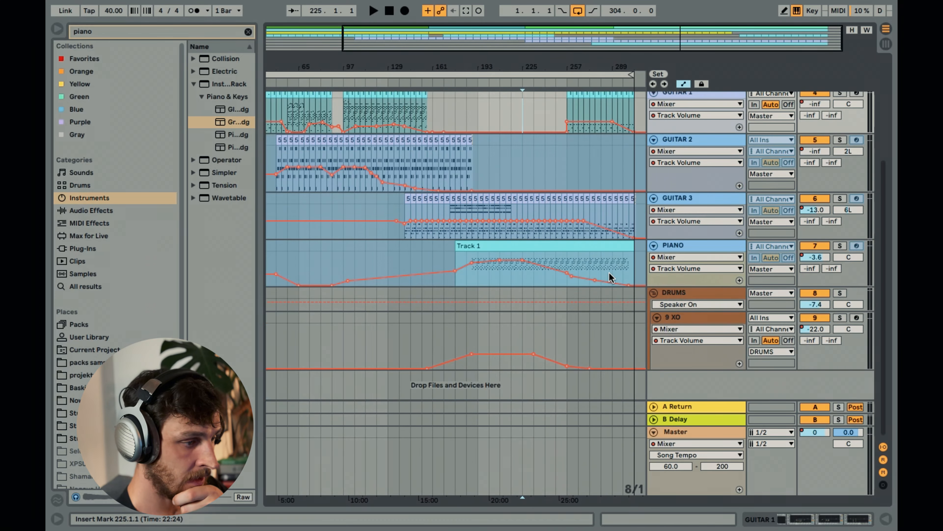
{"action": "left_click", "coordinate": [477, 337]}
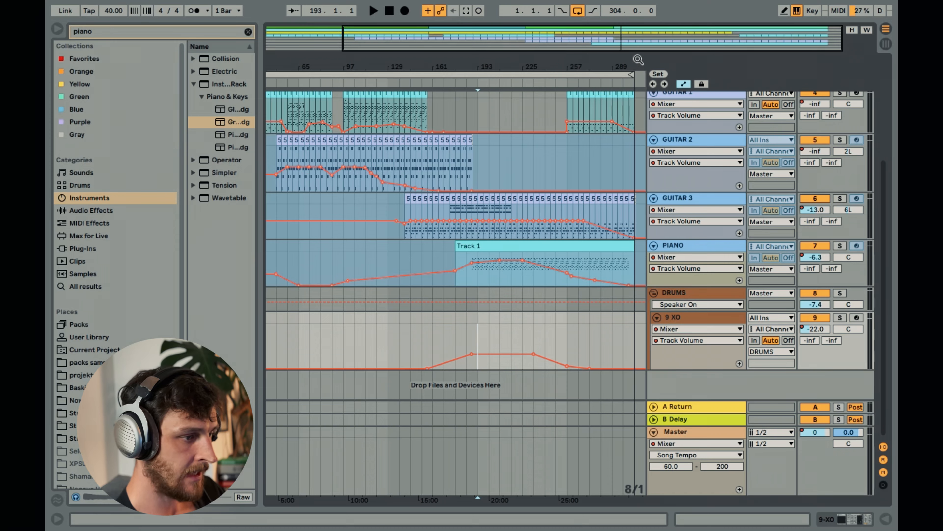
{"action": "left_click_drag", "start_coordinate": [633, 48], "coordinate": [674, 64]}
{"action": "left_click", "coordinate": [840, 318]}
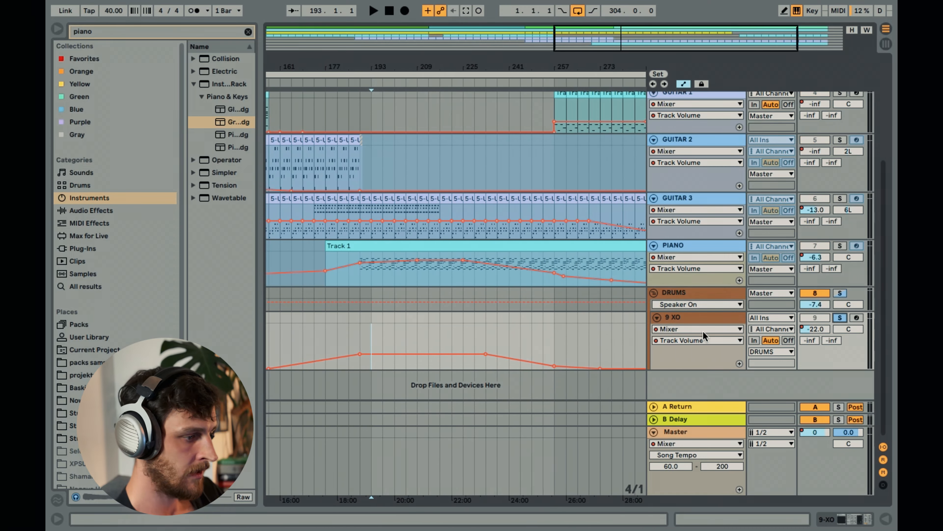
{"action": "key", "text": "space"}
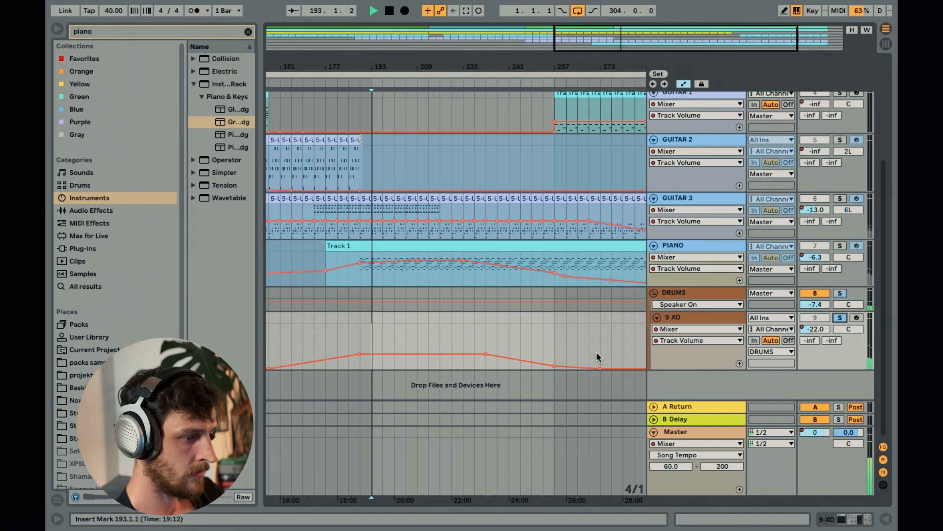
- Open the XO plug-in from the 9 XO track's devices, examine its drum pattern during playback, then stop and close it
{"action": "left_click", "coordinate": [708, 319]}
{"action": "left_click", "coordinate": [847, 520]}
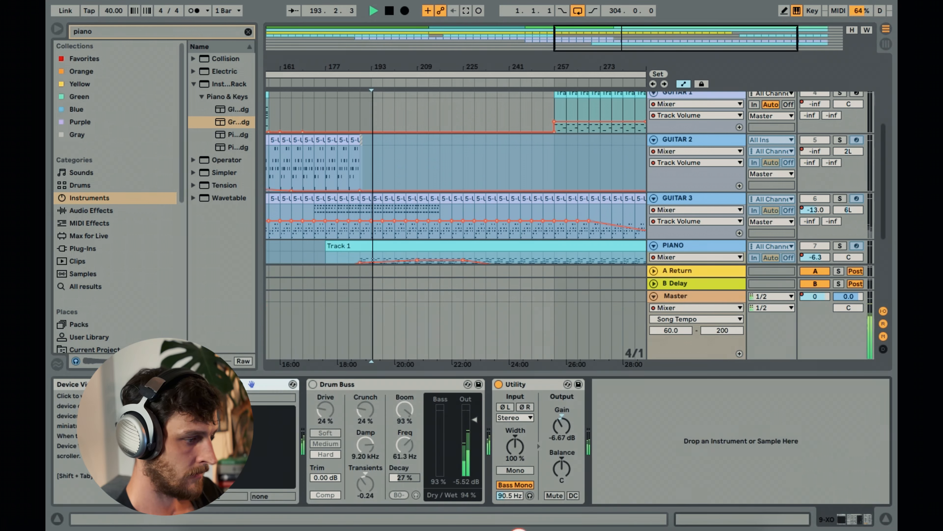
{"action": "left_click", "coordinate": [231, 384]}
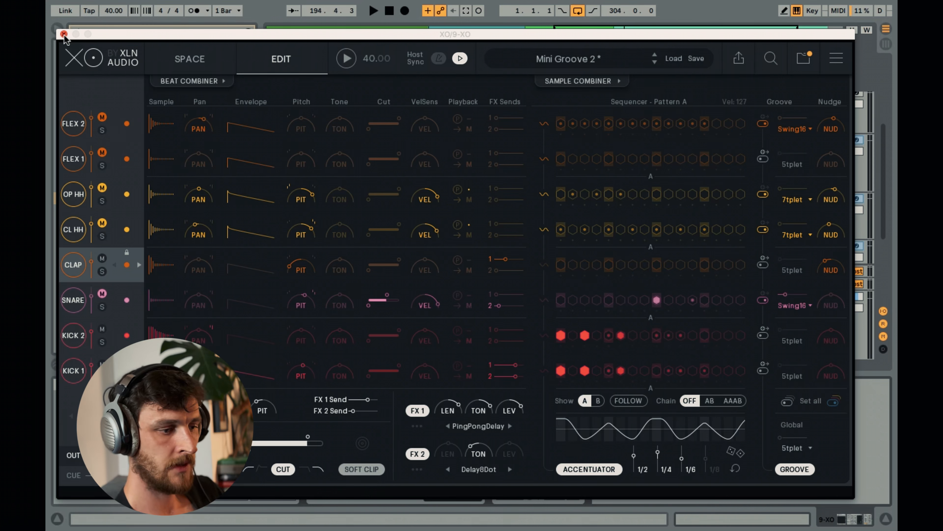
{"action": "left_click", "coordinate": [64, 34]}
- Unfreeze the BASS DRONE track and show its Omnisphere instrument at the start of the device chain
{"action": "scroll", "coordinate": [575, 198], "scroll_direction": "up", "scroll_amount": 5}
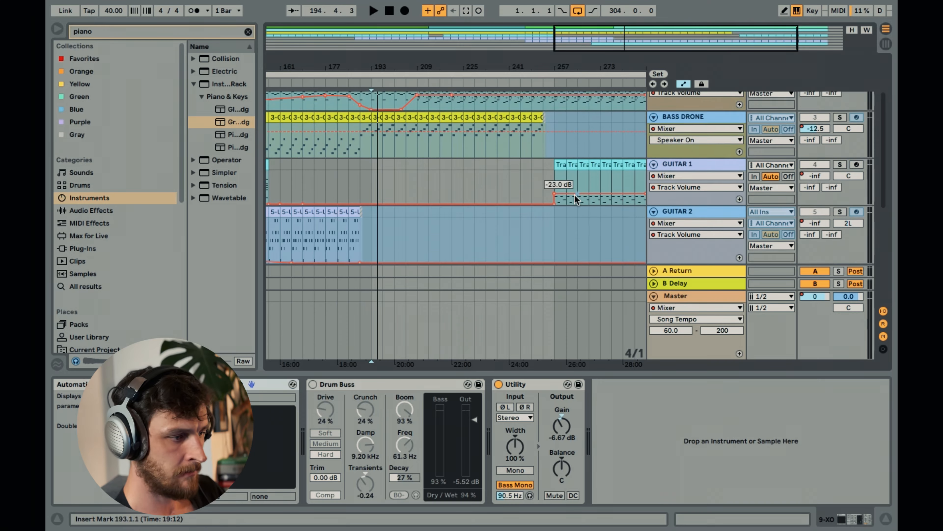
{"action": "left_click", "coordinate": [695, 164]}
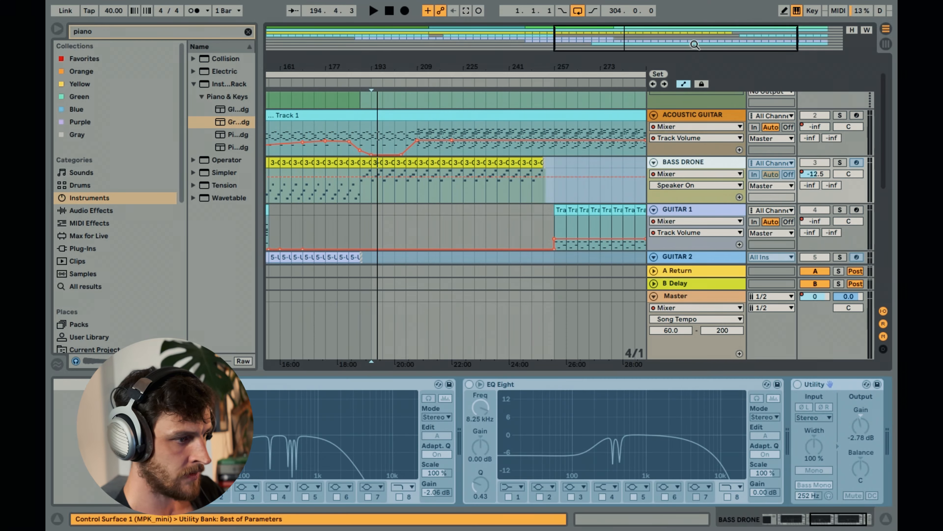
{"action": "key", "text": "w"}
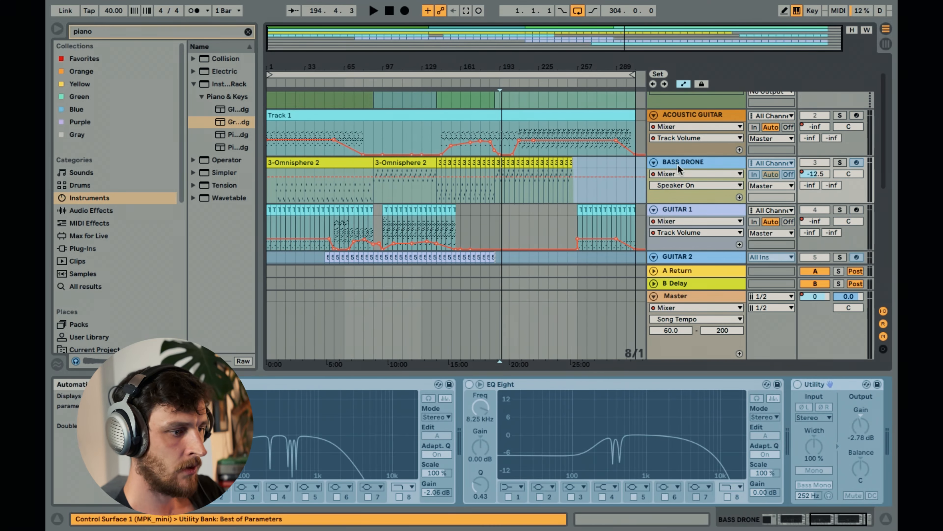
{"action": "right_click", "coordinate": [685, 165]}
{"action": "left_click", "coordinate": [722, 259]}
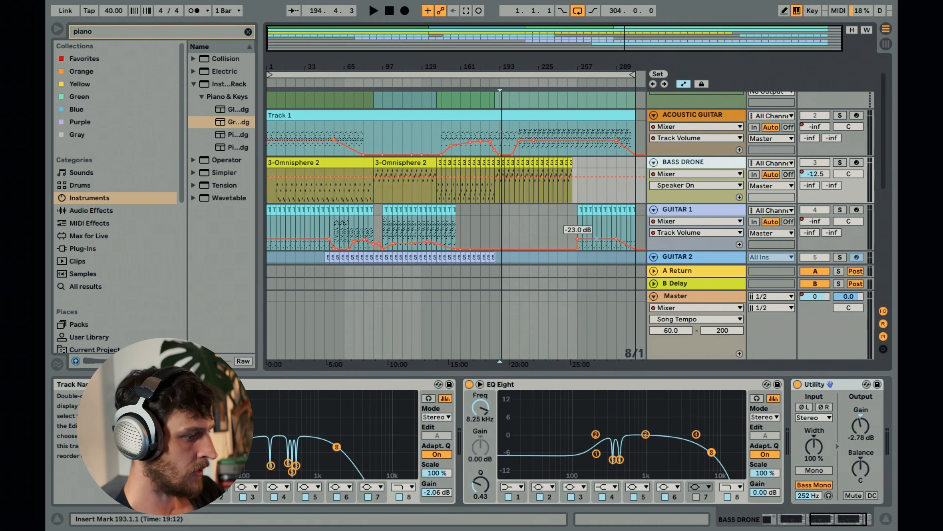
{"action": "left_click", "coordinate": [766, 519]}
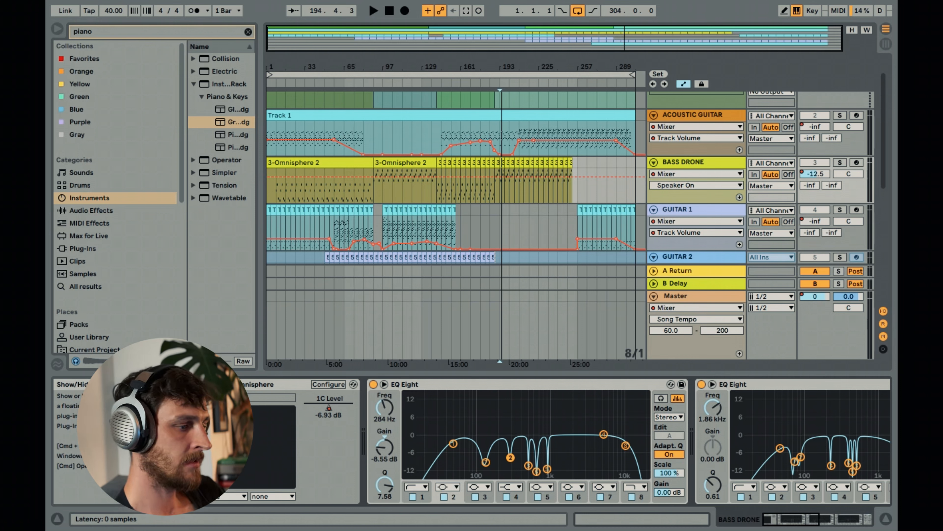
- Open Omnisphere on BASS DRONE, examine the Deep Bowing Glass patch's layers and the layer C oscillator settings, then close it
{"action": "left_click", "coordinate": [354, 384]}
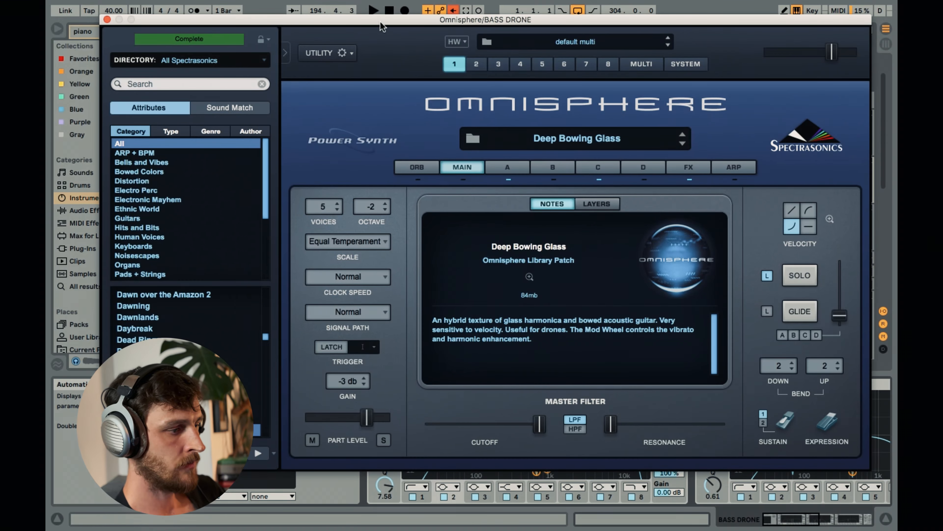
{"action": "left_click_drag", "start_coordinate": [381, 20], "coordinate": [373, 31]}
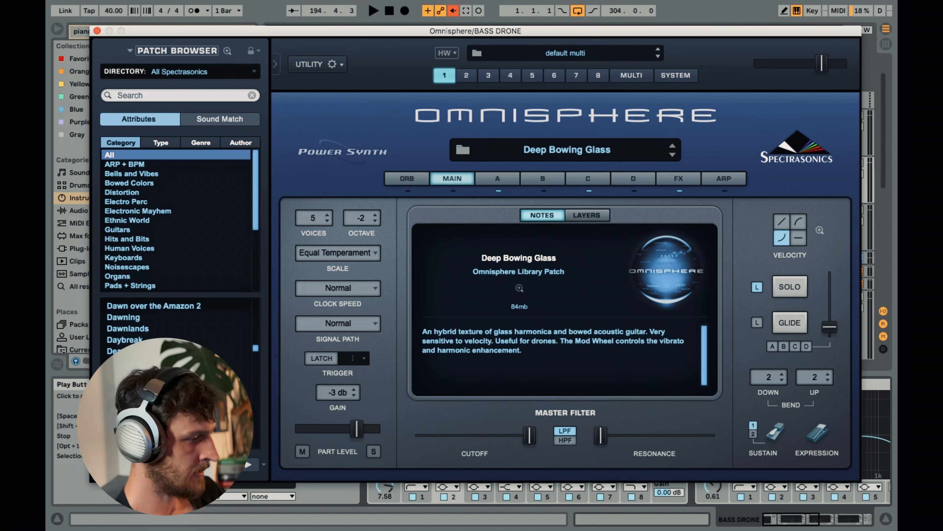
{"action": "scroll", "coordinate": [179, 327], "scroll_direction": "down", "scroll_amount": 3}
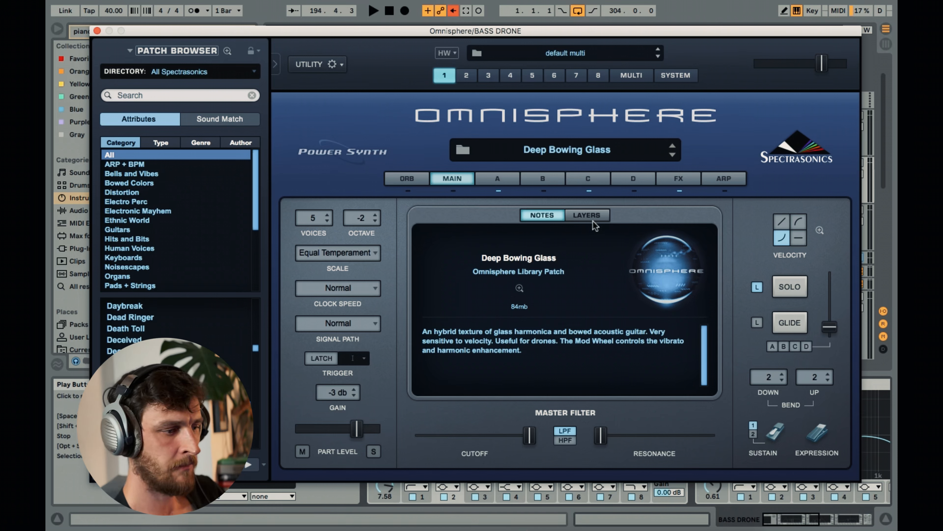
{"action": "left_click", "coordinate": [587, 215]}
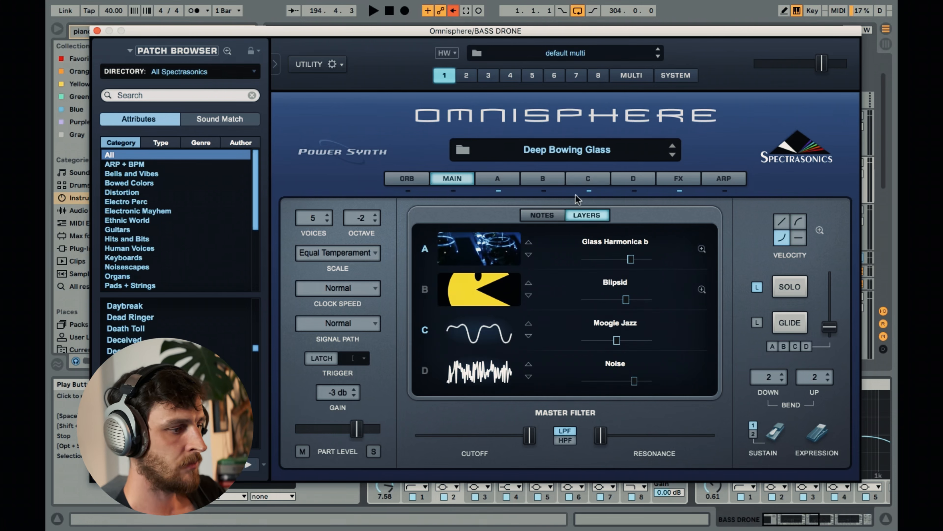
{"action": "left_click", "coordinate": [588, 179]}
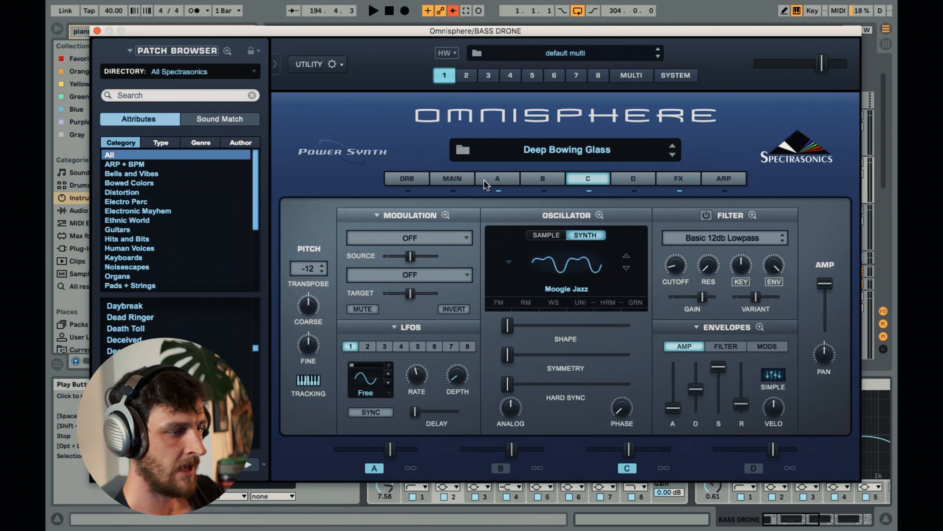
{"action": "left_click", "coordinate": [456, 180]}
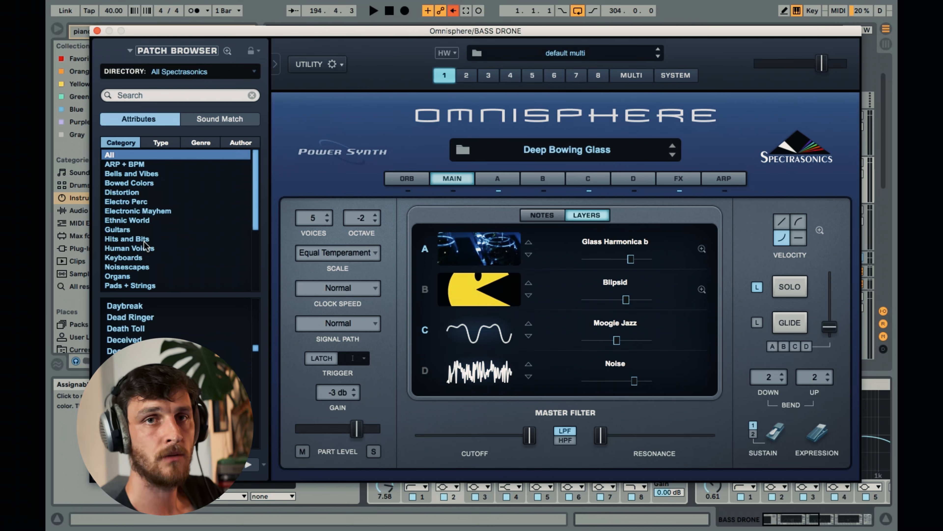
{"action": "left_click", "coordinate": [97, 30]}
- Look over the guitar parts across the arrangement and examine the Reverb in the ACOUSTIC GUITAR track's device chain
{"action": "left_click", "coordinate": [687, 47]}
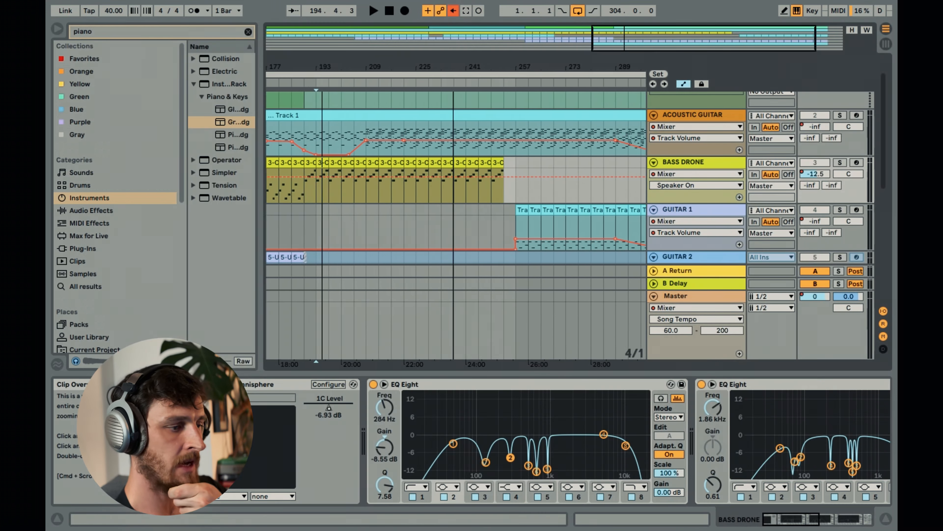
{"action": "mouse_move", "coordinate": [703, 40]}
{"action": "left_mouse_down"}
{"action": "mouse_move", "coordinate": [724, 46]}
{"action": "mouse_move", "coordinate": [709, 40]}
{"action": "left_mouse_up"}
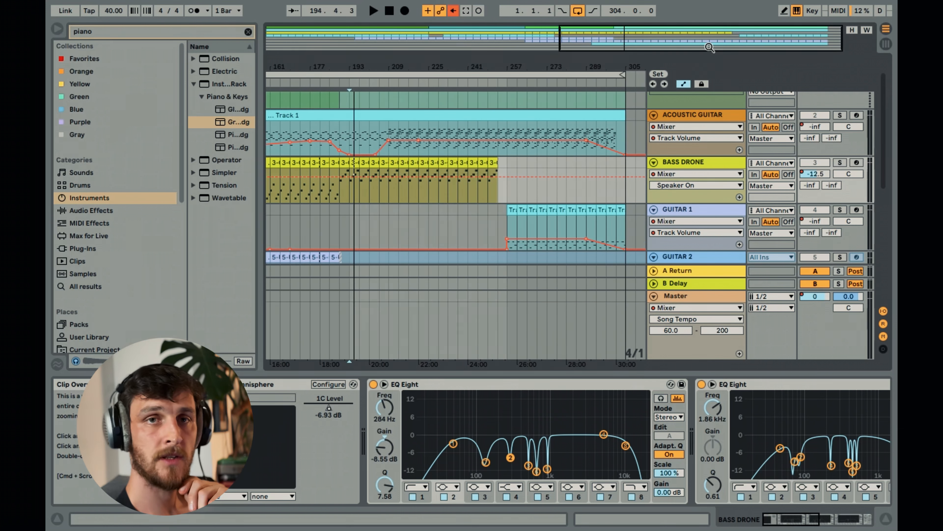
{"action": "scroll", "coordinate": [585, 186], "scroll_direction": "down", "scroll_amount": 3}
{"action": "left_click_drag", "start_coordinate": [607, 40], "coordinate": [607, 33]}
{"action": "scroll", "coordinate": [422, 214], "scroll_direction": "down", "scroll_amount": 3}
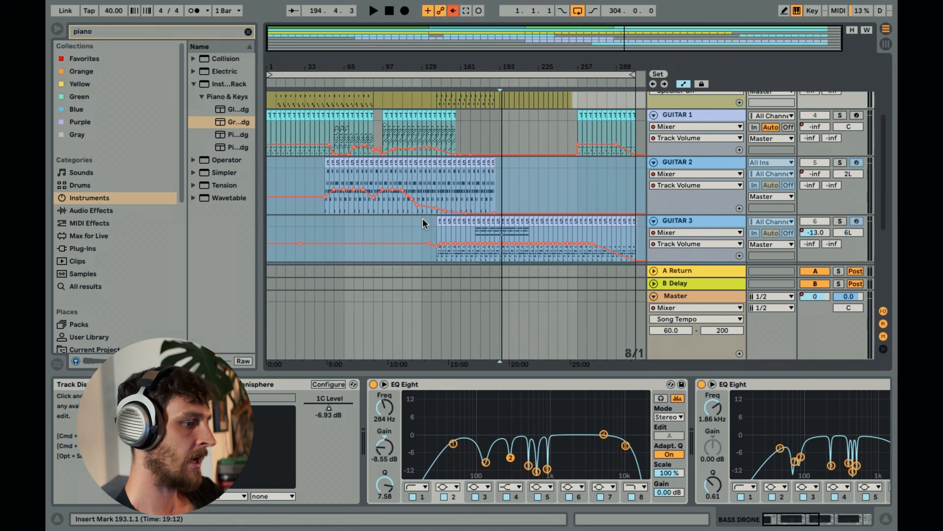
{"action": "scroll", "coordinate": [429, 223], "scroll_direction": "up", "scroll_amount": 2}
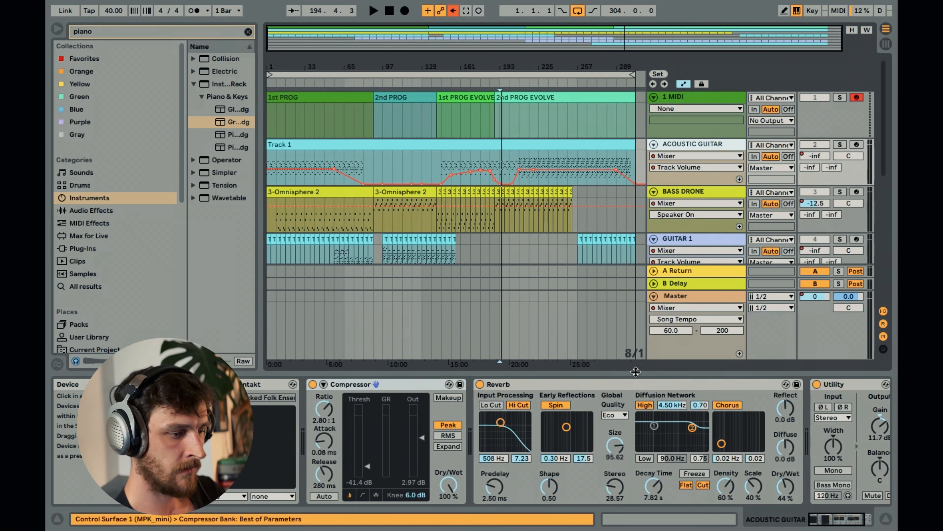
{"action": "left_click", "coordinate": [630, 385]}
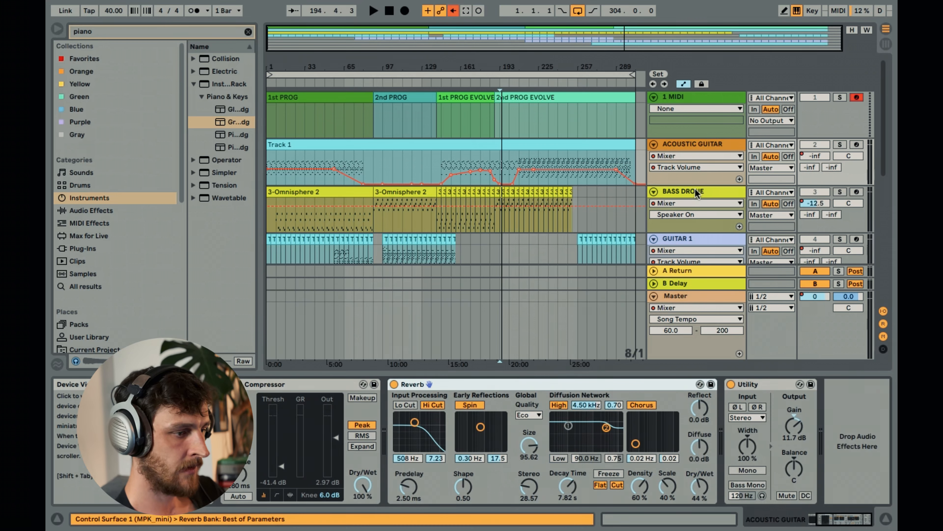
- Examine the GUITAR 1 track's device chain from its instrument through the first EQ Eight devices
{"action": "left_click", "coordinate": [692, 239]}
{"action": "left_click_drag", "start_coordinate": [799, 518], "coordinate": [753, 527]}
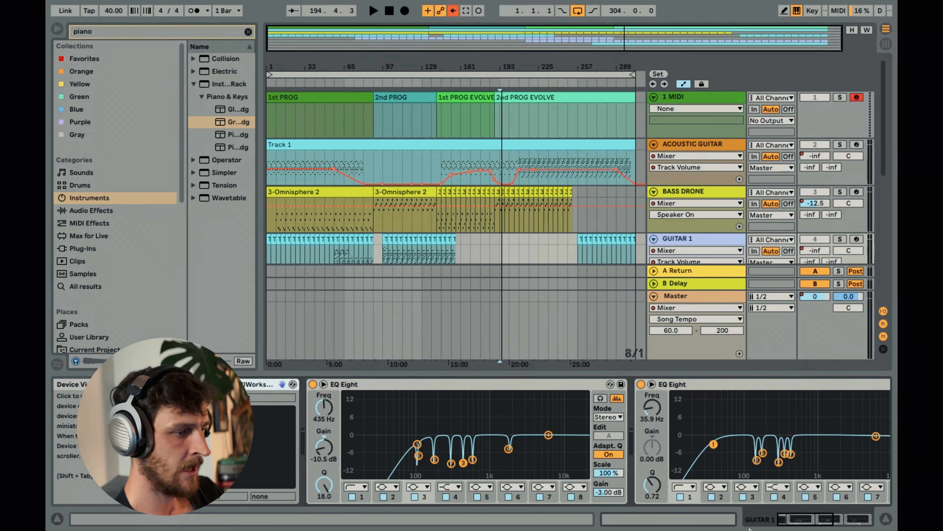
{"action": "scroll", "coordinate": [701, 188], "scroll_direction": "down", "scroll_amount": 2}
{"action": "left_click", "coordinate": [698, 188]}
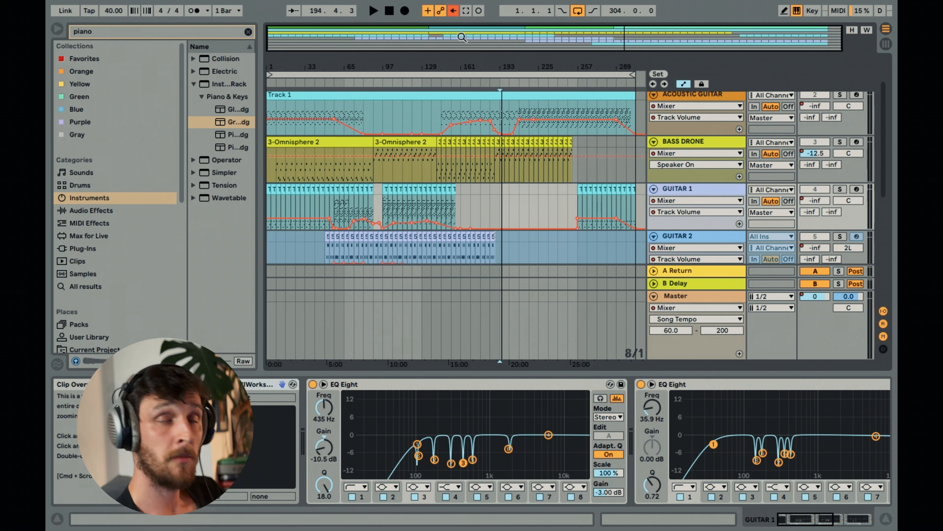
- Unfreeze the PIANO track and look along its device chain from Outer Space through the Utility and EQ Eight devices
{"action": "scroll", "coordinate": [695, 186], "scroll_direction": "down", "scroll_amount": 5}
{"action": "right_click", "coordinate": [696, 168]}
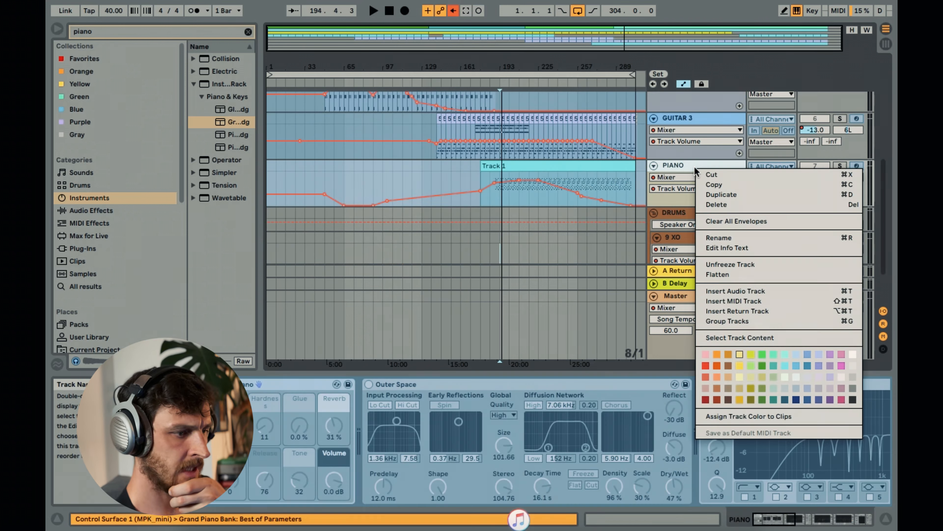
{"action": "left_click", "coordinate": [733, 262]}
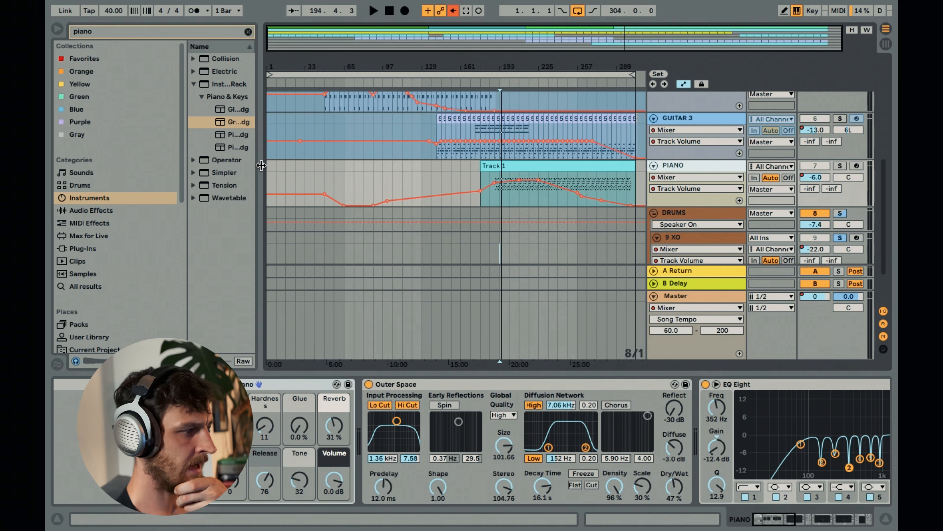
{"action": "left_click_drag", "start_coordinate": [260, 165], "coordinate": [265, 165]}
{"action": "left_click_drag", "start_coordinate": [778, 524], "coordinate": [787, 524]}
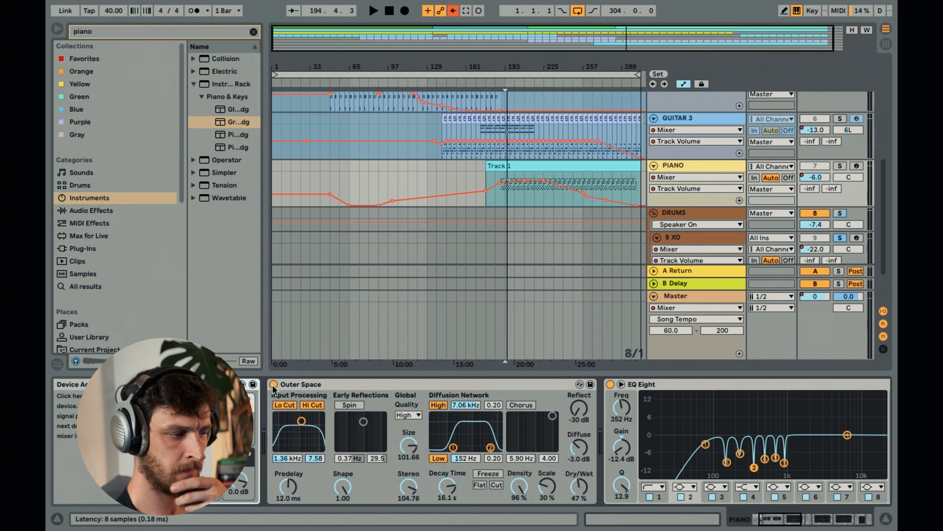
{"action": "left_click_drag", "start_coordinate": [767, 520], "coordinate": [809, 522]}
- Solo the PIANO track and play it from bar 201
{"action": "left_click", "coordinate": [840, 166]}
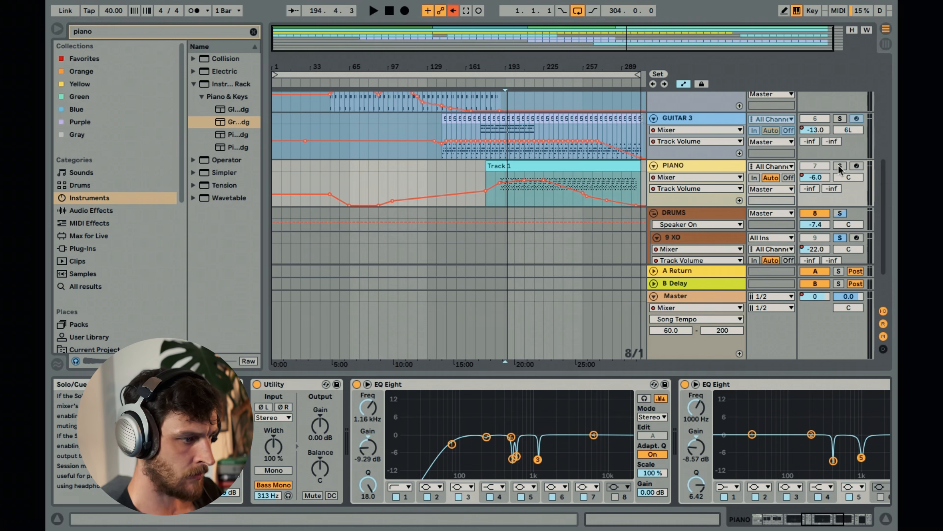
{"action": "left_click", "coordinate": [513, 194]}
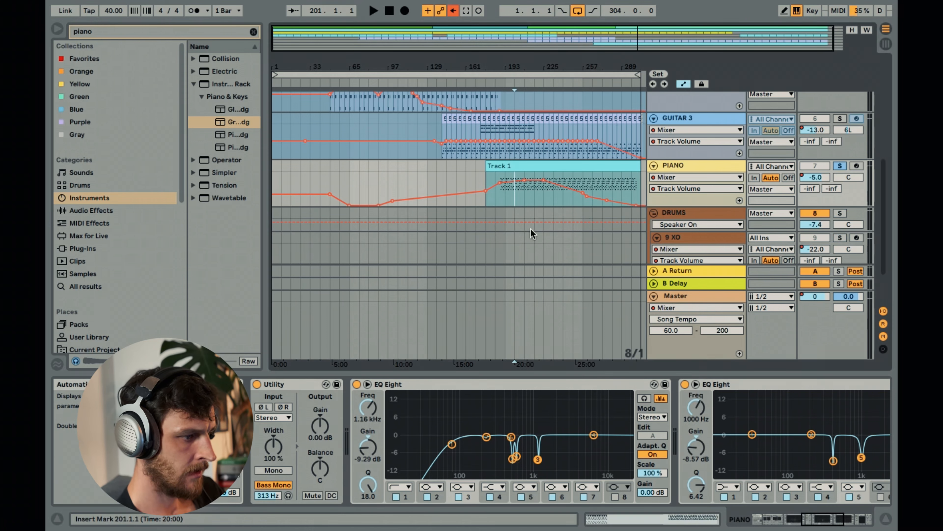
{"action": "key", "text": "space"}
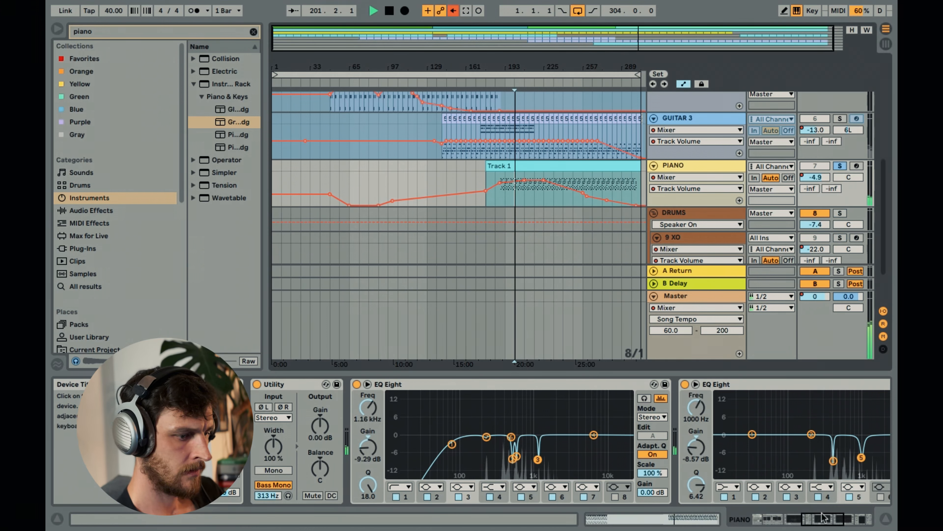
- Bypass and re-enable Outer Space on the PIANO track to compare the sound without the reverb, and stop playback
{"action": "left_click_drag", "start_coordinate": [828, 522], "coordinate": [778, 524]}
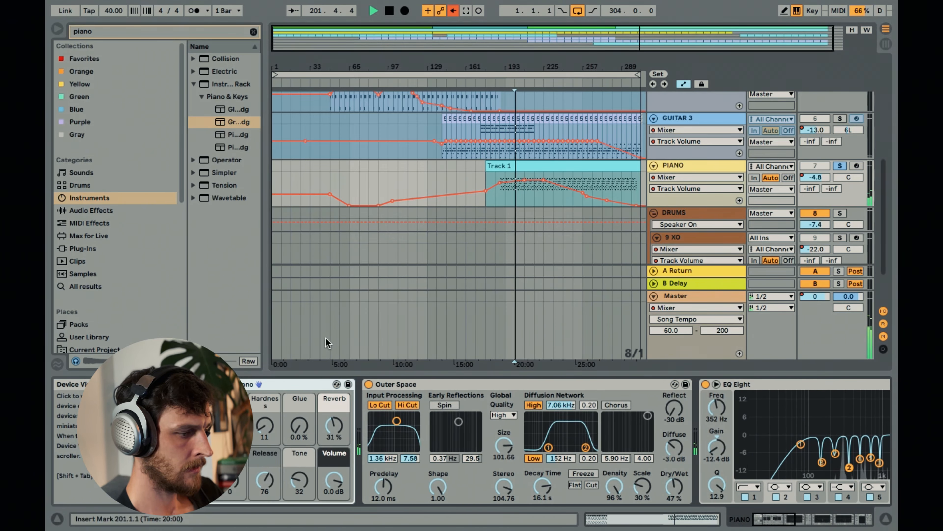
{"action": "left_click", "coordinate": [369, 384]}
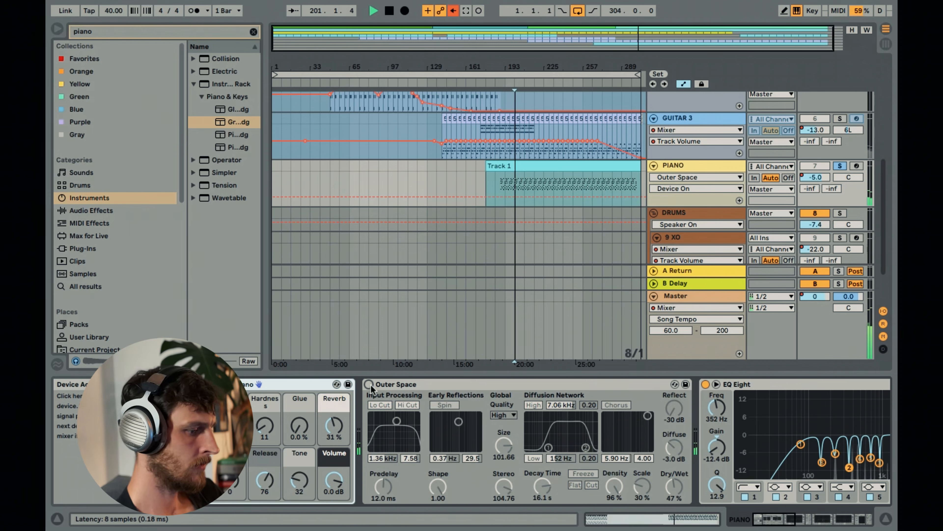
{"action": "left_click", "coordinate": [369, 384]}
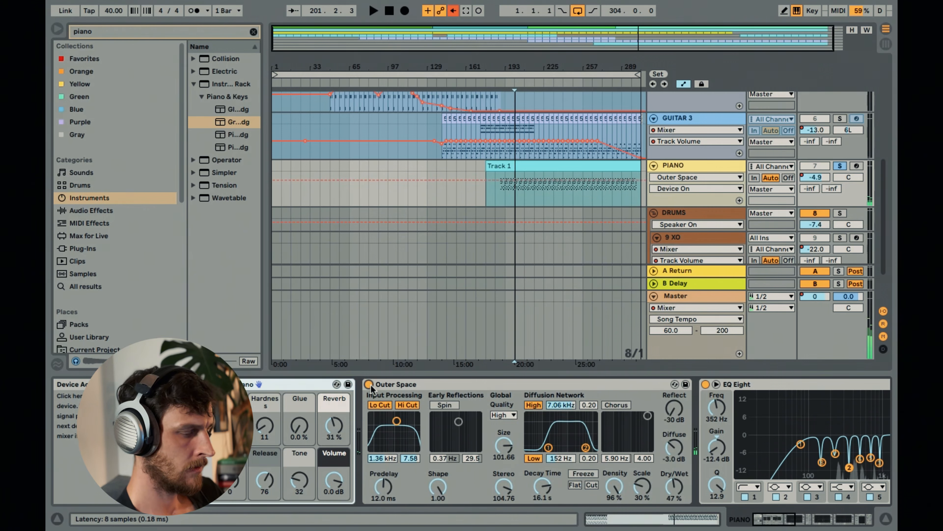
{"action": "key", "text": "space"}
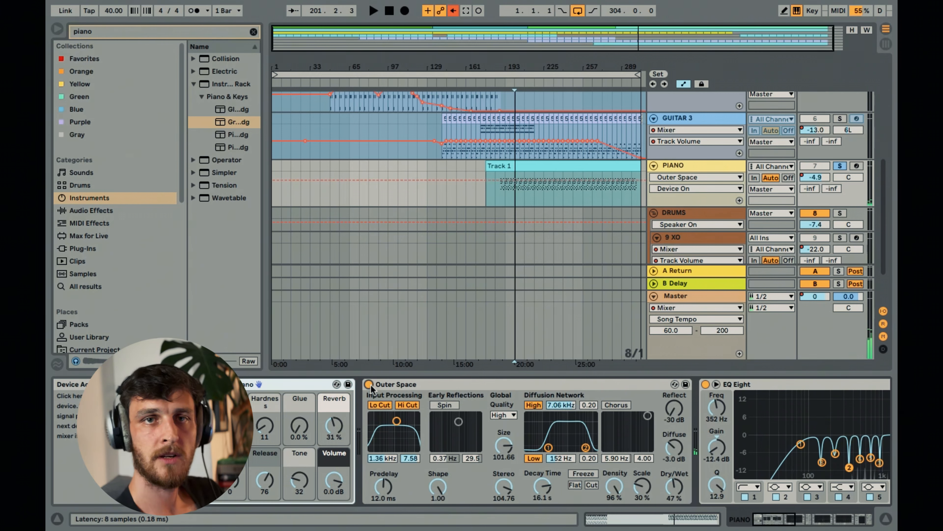
- Look at the end of the PIANO device chain with TDR Nova and the final Utility, and hide the device view
{"action": "left_click_drag", "start_coordinate": [768, 524], "coordinate": [888, 524]}
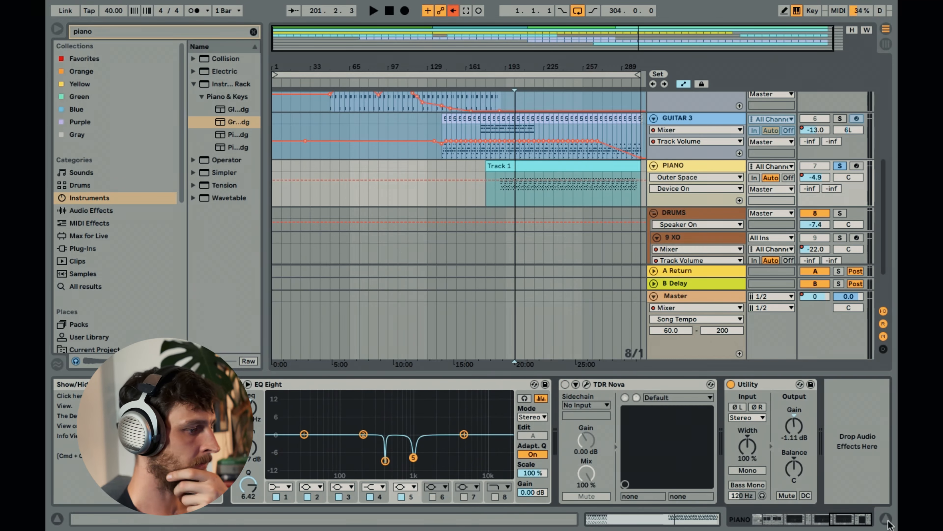
{"action": "left_click", "coordinate": [887, 521]}
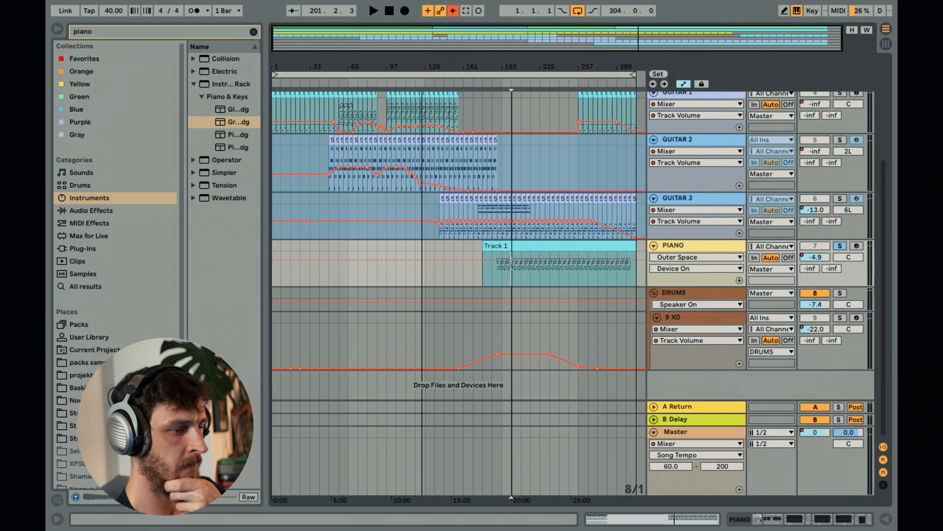
- Look over the whole arrangement, from the progression markers and guitar parts down to the PIANO and DRUMS tracks
{"action": "mouse_move", "coordinate": [500, 43]}
{"action": "left_mouse_down"}
{"action": "mouse_move", "coordinate": [500, 51]}
{"action": "mouse_move", "coordinate": [500, 42]}
{"action": "left_mouse_up"}
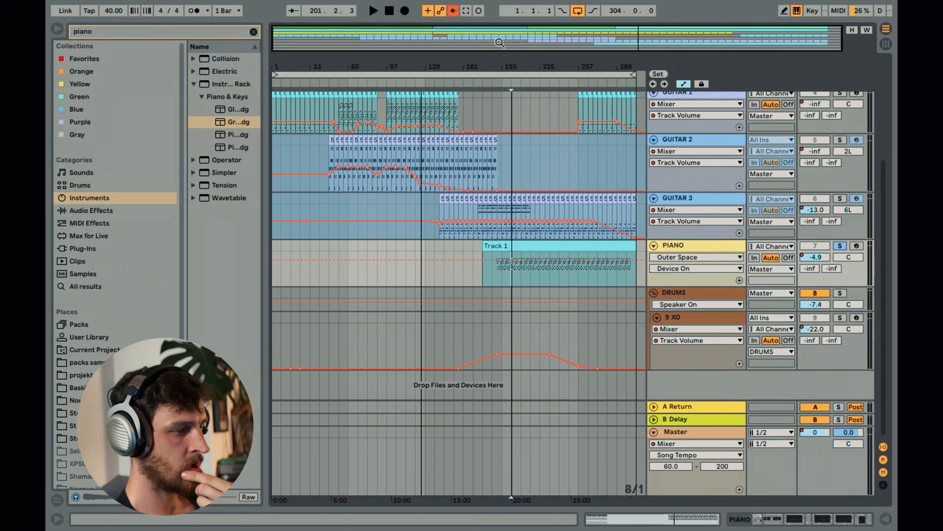
{"action": "scroll", "coordinate": [416, 261], "scroll_direction": "up", "scroll_amount": 5}
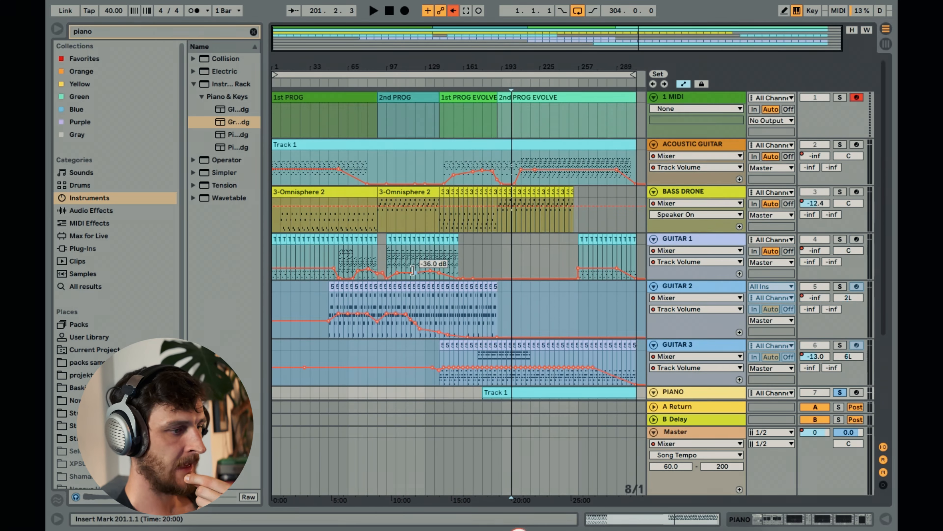
{"action": "scroll", "coordinate": [414, 268], "scroll_direction": "down", "scroll_amount": 5}
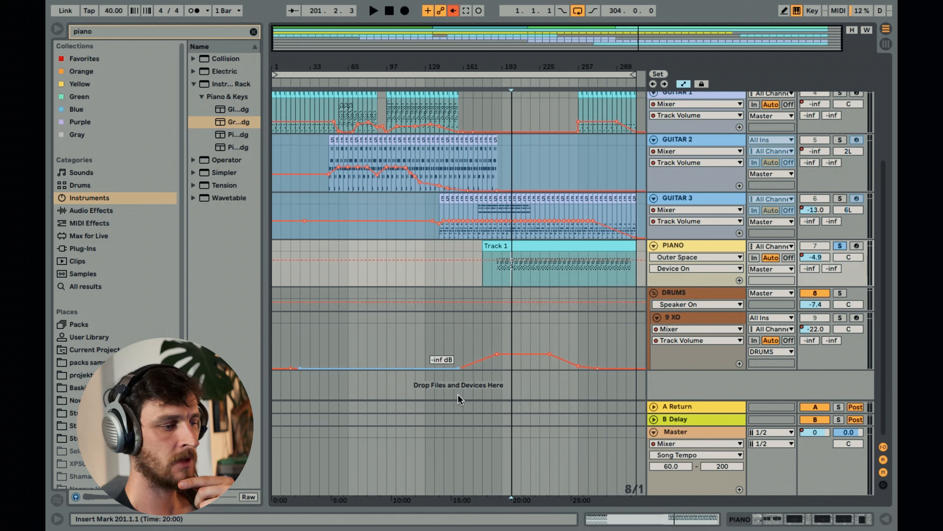
{"action": "left_click_drag", "start_coordinate": [478, 45], "coordinate": [479, 47]}
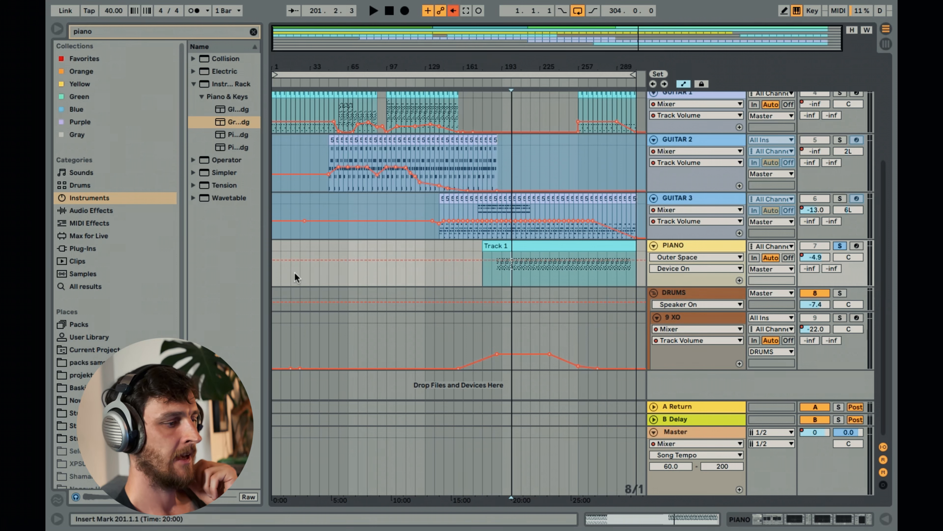
{"action": "scroll", "coordinate": [294, 272], "scroll_direction": "up", "scroll_amount": 5}
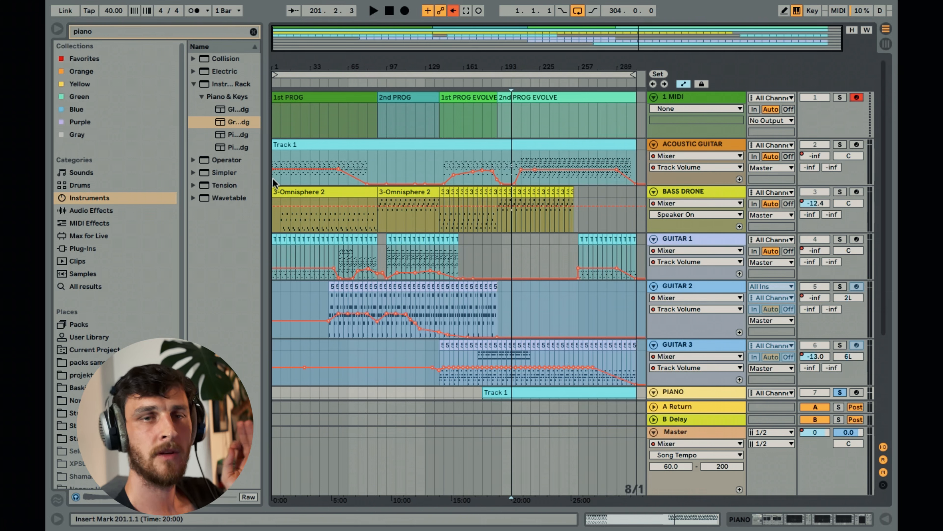
- Place the insert marker at bar 1, at the start of the arrangement
{"action": "left_click", "coordinate": [274, 177]}
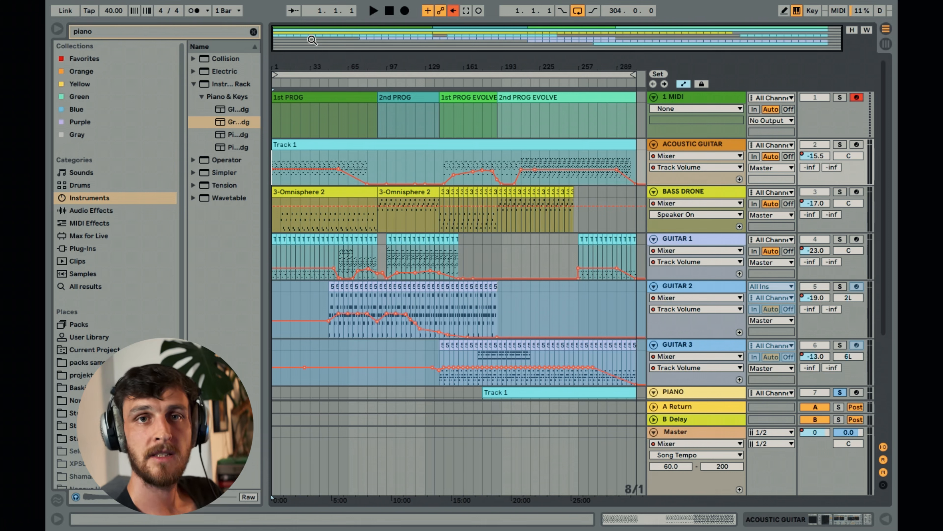
{"action": "left_click", "coordinate": [274, 126]}
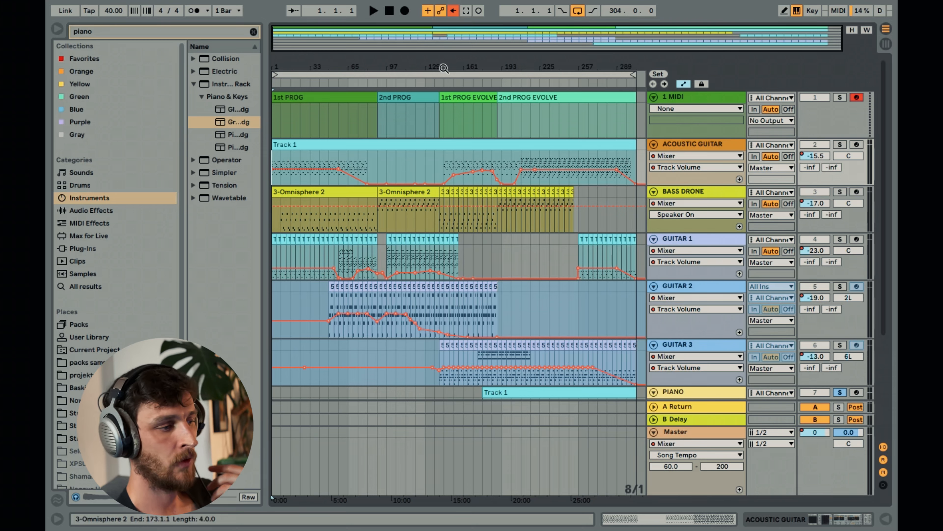
{"action": "mouse_move", "coordinate": [428, 49]}
{"action": "left_mouse_down"}
{"action": "mouse_move", "coordinate": [428, 67]}
{"action": "mouse_move", "coordinate": [429, 46]}
{"action": "left_mouse_up"}
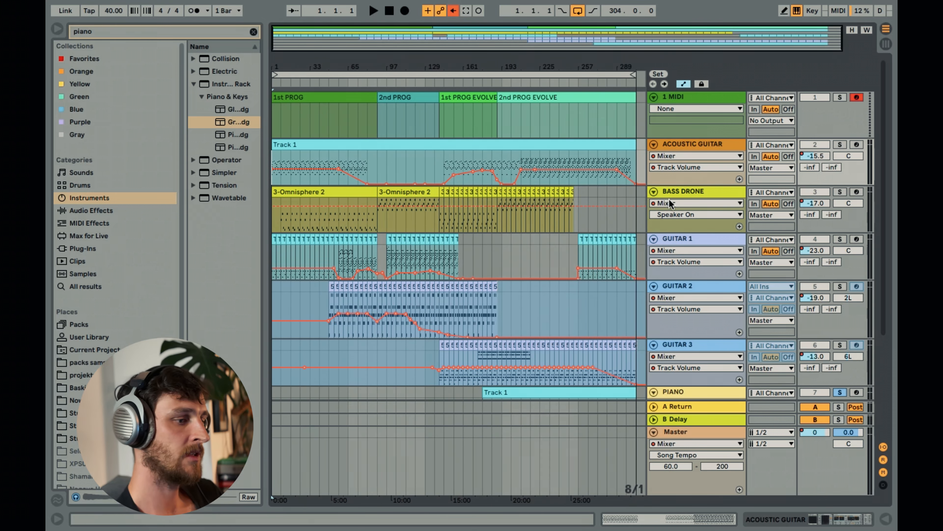